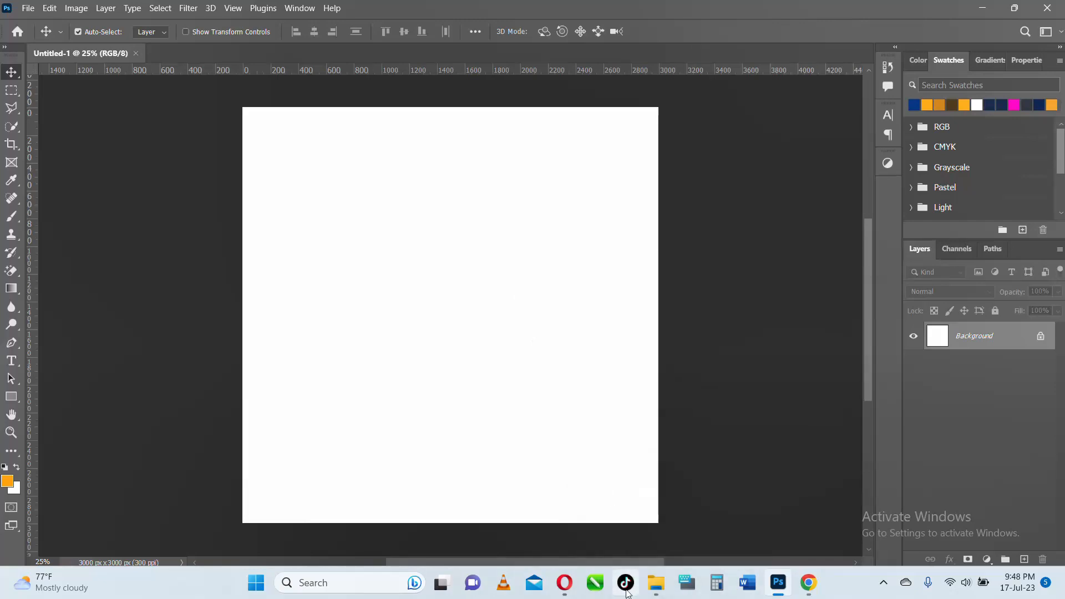
# - Switch to File Explorer, look through the AA RESOURCES and Downloads folders for the stripe pattern image, and return to Photoshop
pyautogui.click(646, 586)
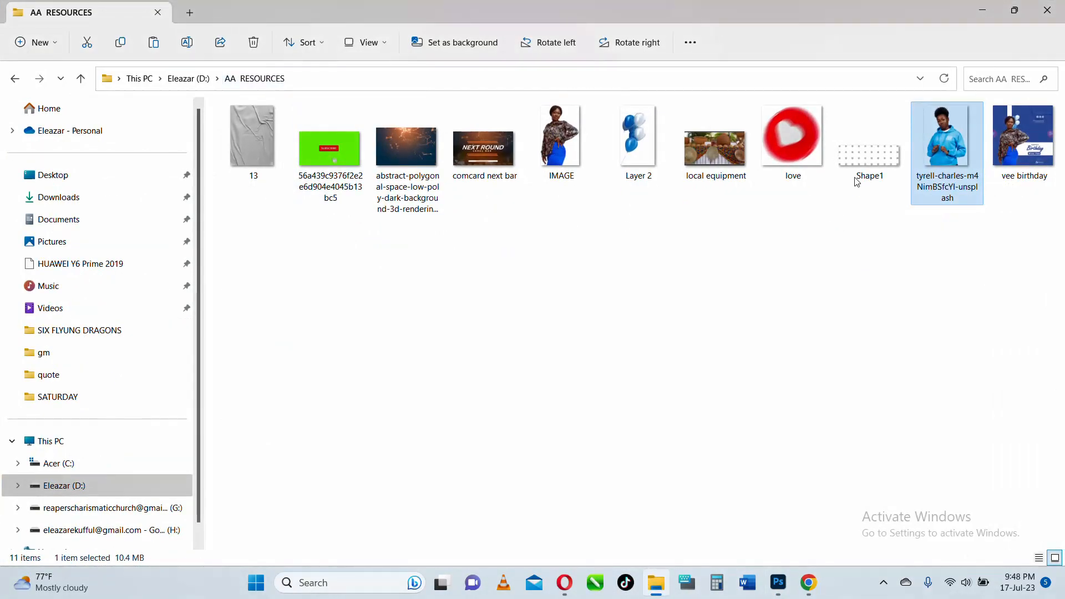
pyautogui.click(982, 13)
pyautogui.click(1001, 7)
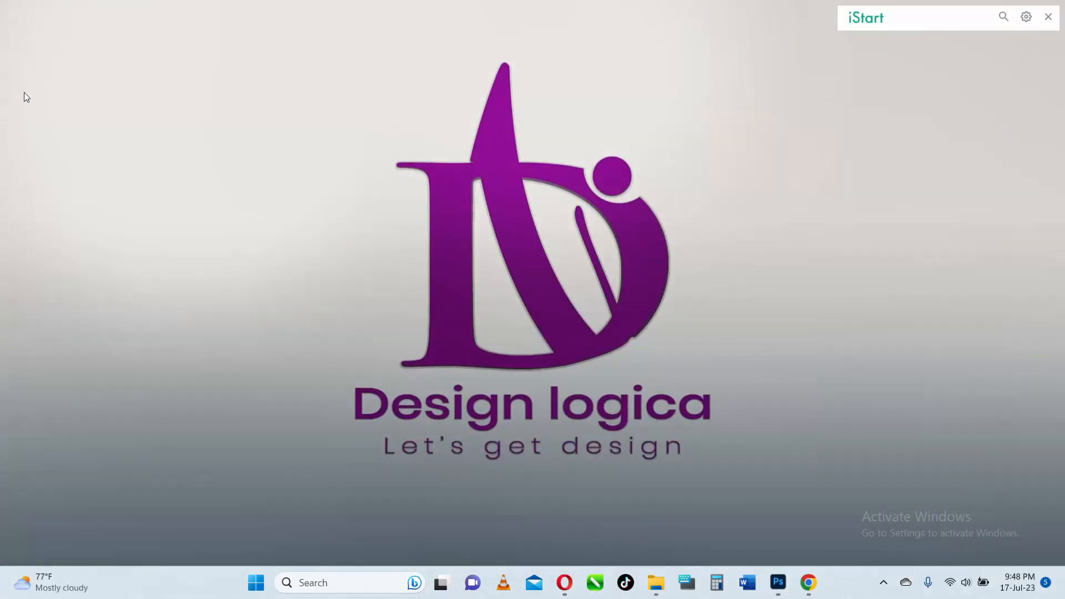
pyautogui.click(656, 585)
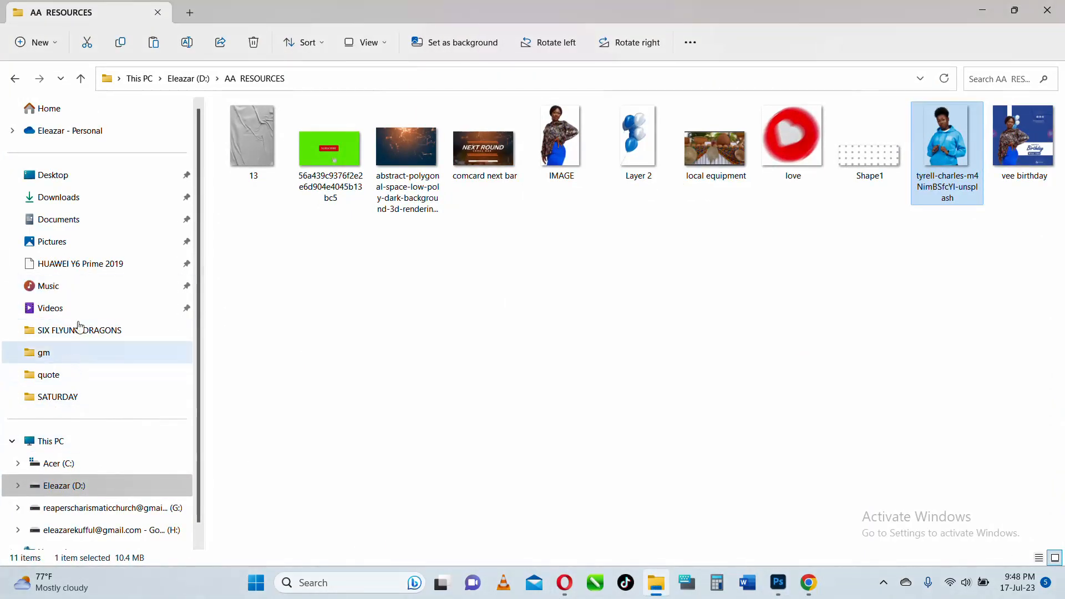
pyautogui.click(80, 197)
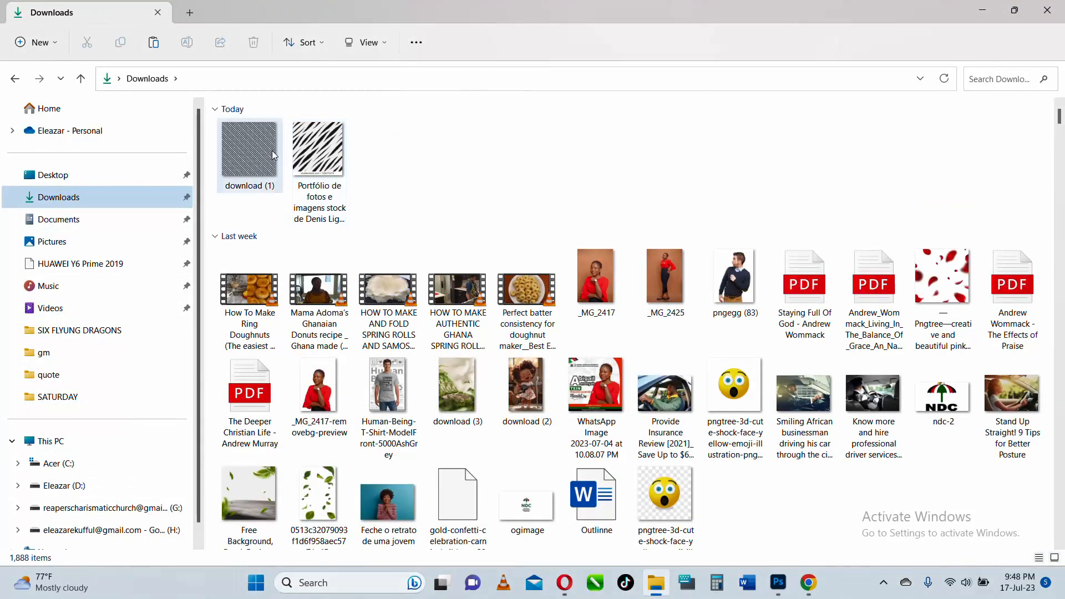
pyautogui.click(257, 157)
pyautogui.moveTo(660, 582)
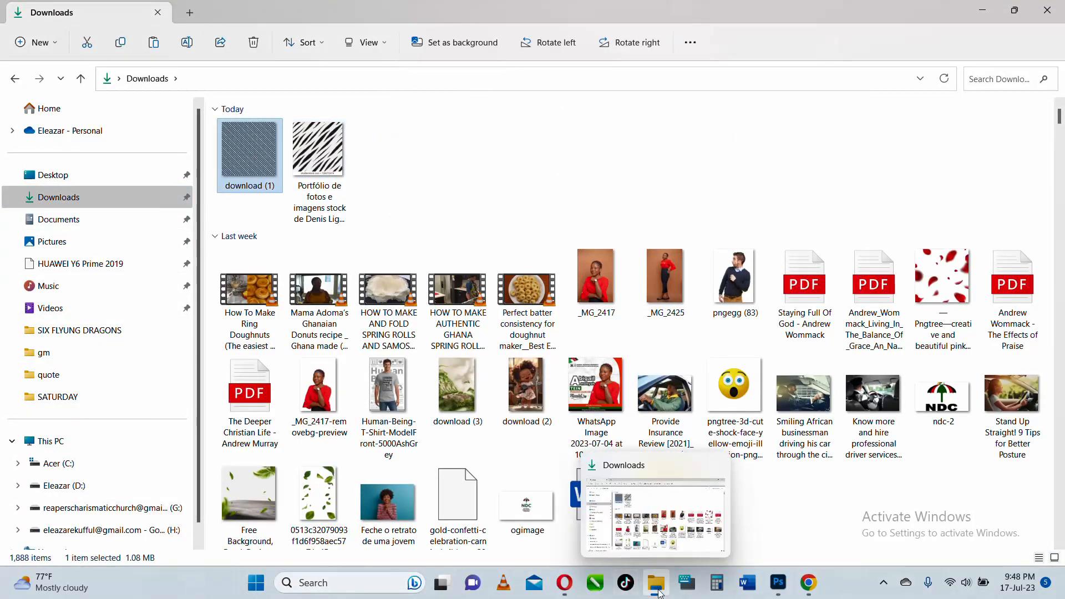
pyautogui.click(15, 78)
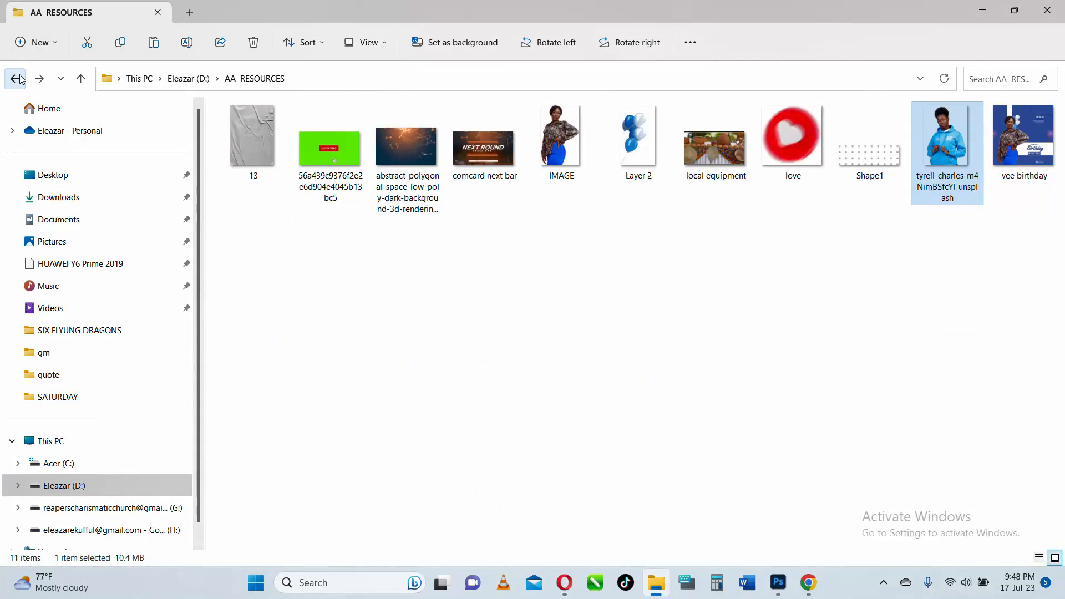
pyautogui.click(977, 7)
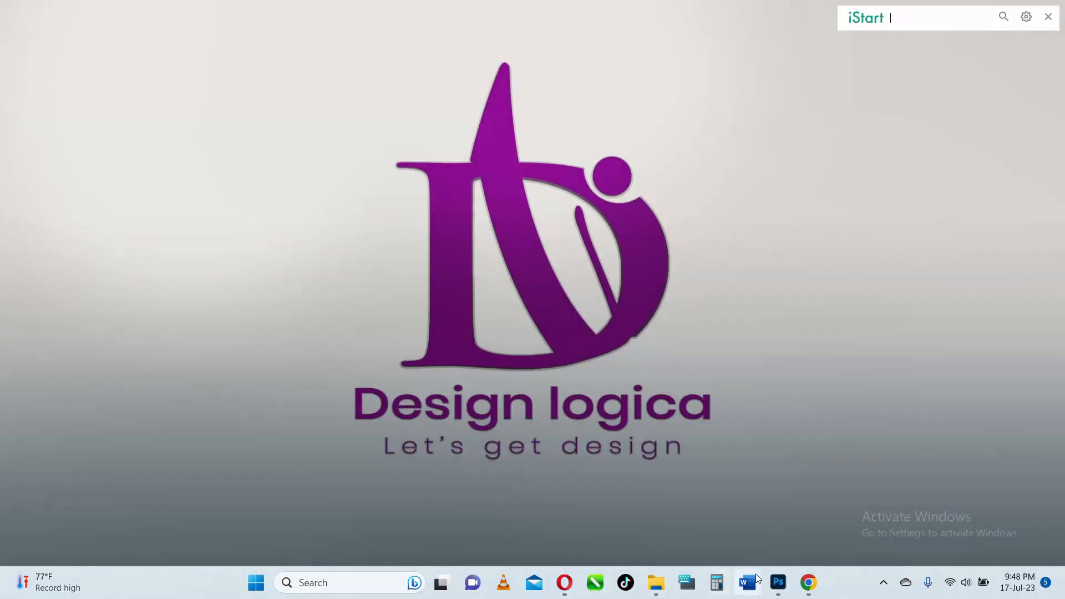
pyautogui.click(769, 580)
pyautogui.click(28, 8)
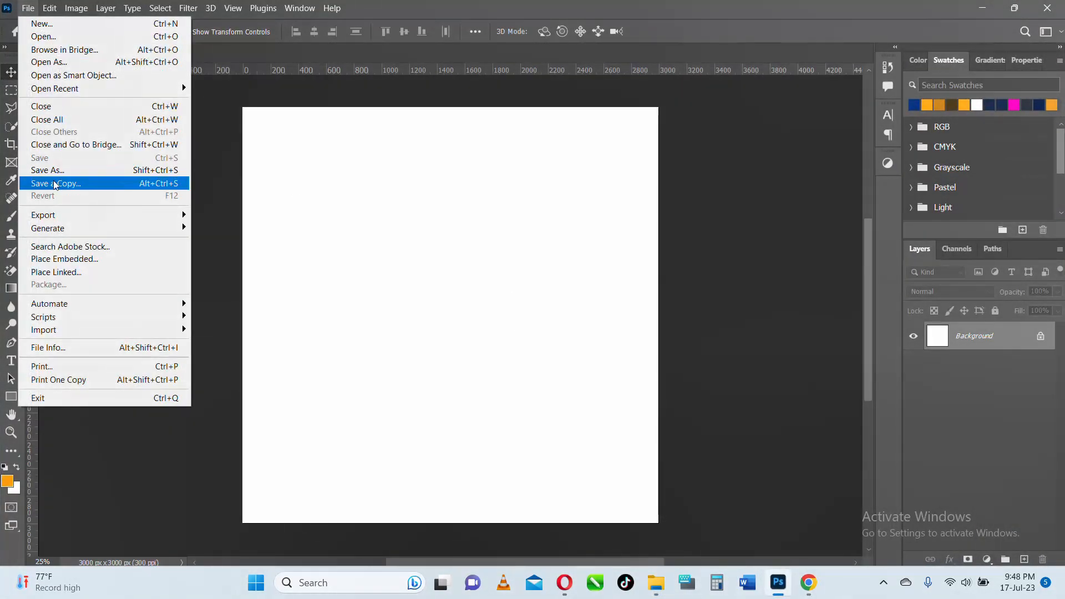
pyautogui.click(71, 257)
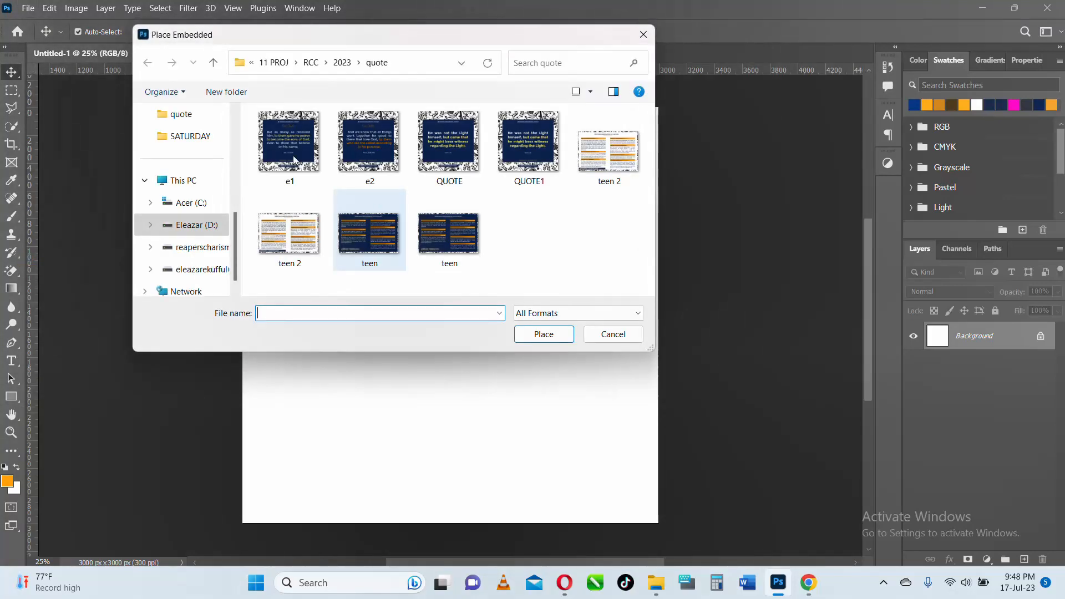
pyautogui.scroll(2, 193, 190)
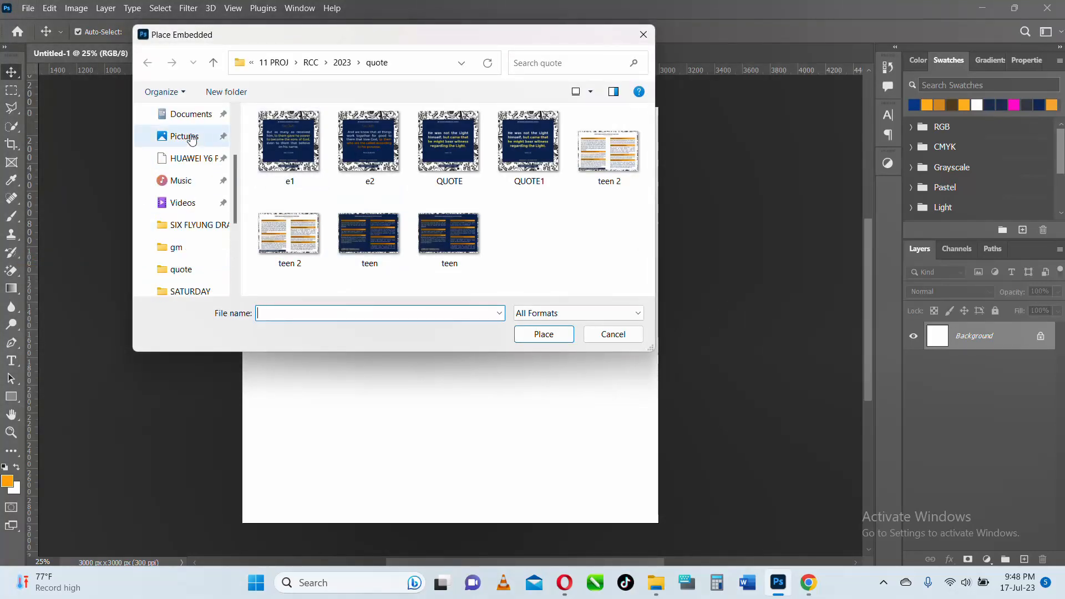
pyautogui.scroll(2, 192, 191)
pyautogui.click(189, 203)
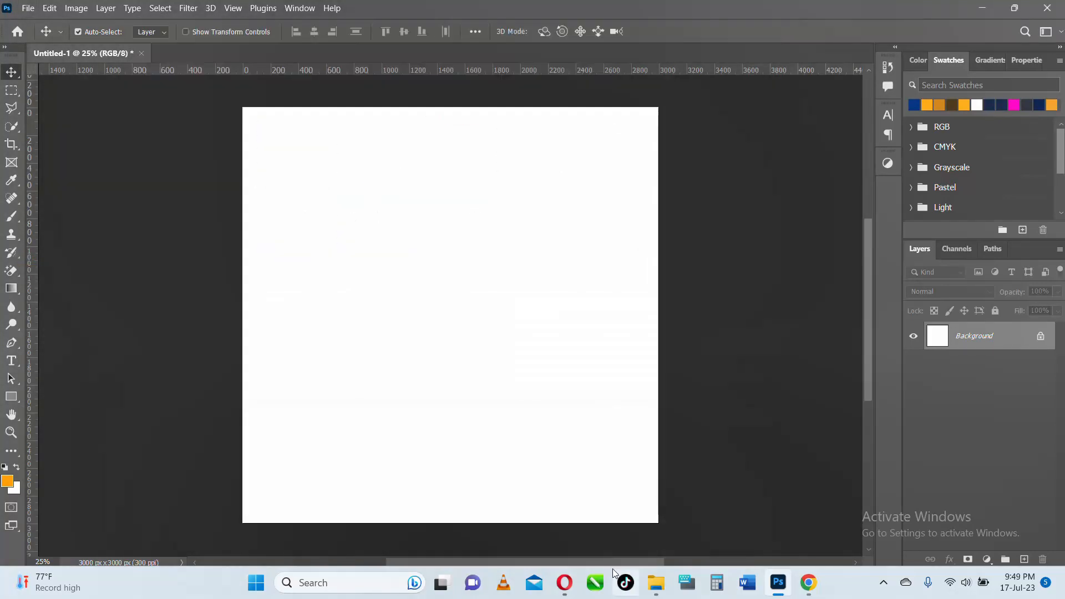
# - Place the striped image "download (1)" from Downloads as an embedded layer covering the whole canvas
pyautogui.click(24, 13)
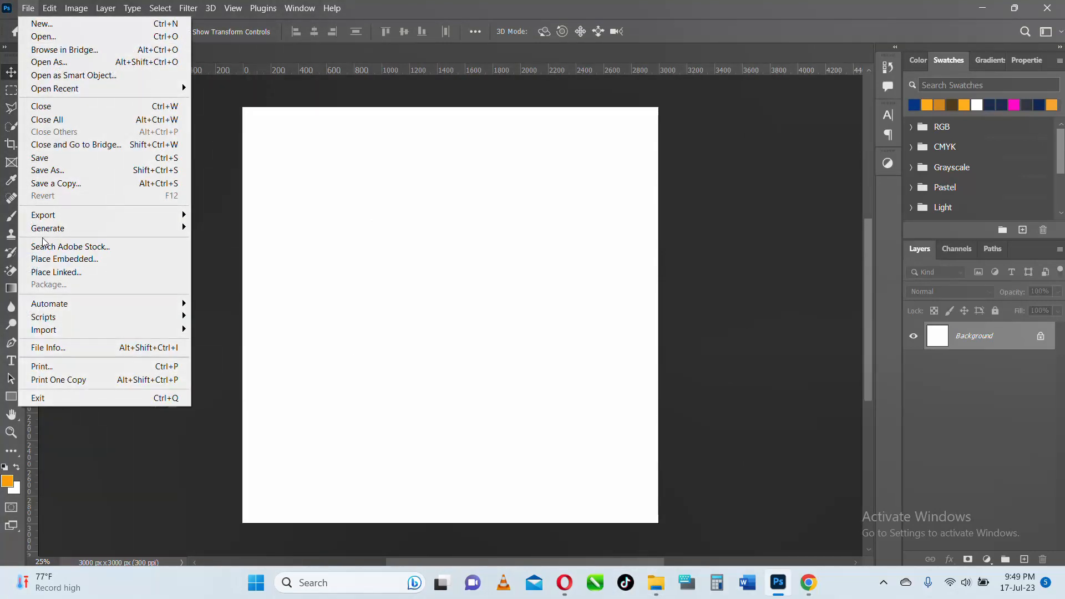
pyautogui.moveTo(61, 230)
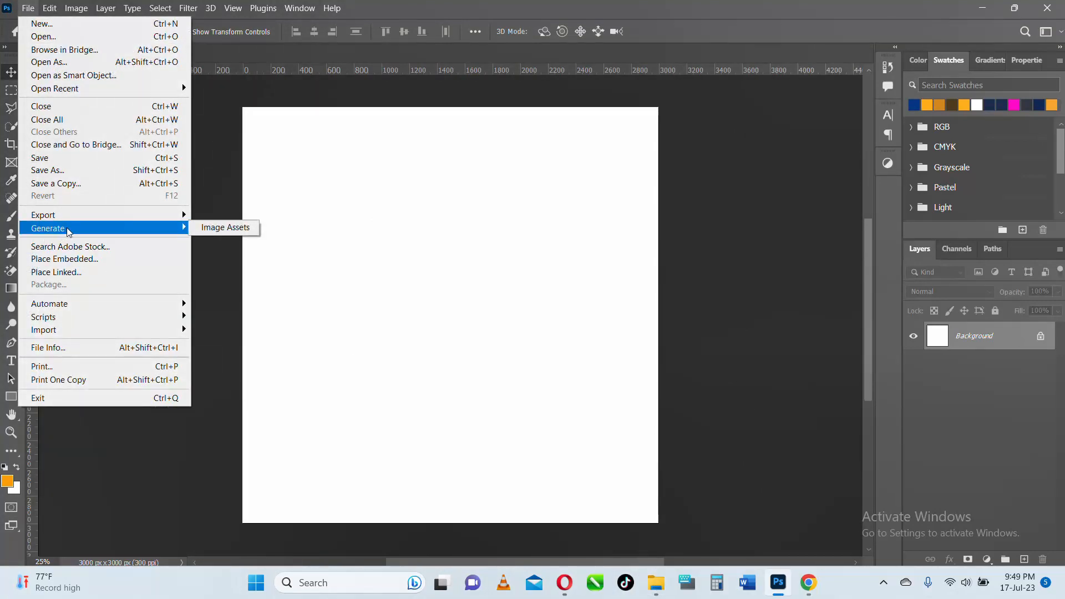
pyautogui.click(88, 258)
pyautogui.click(447, 172)
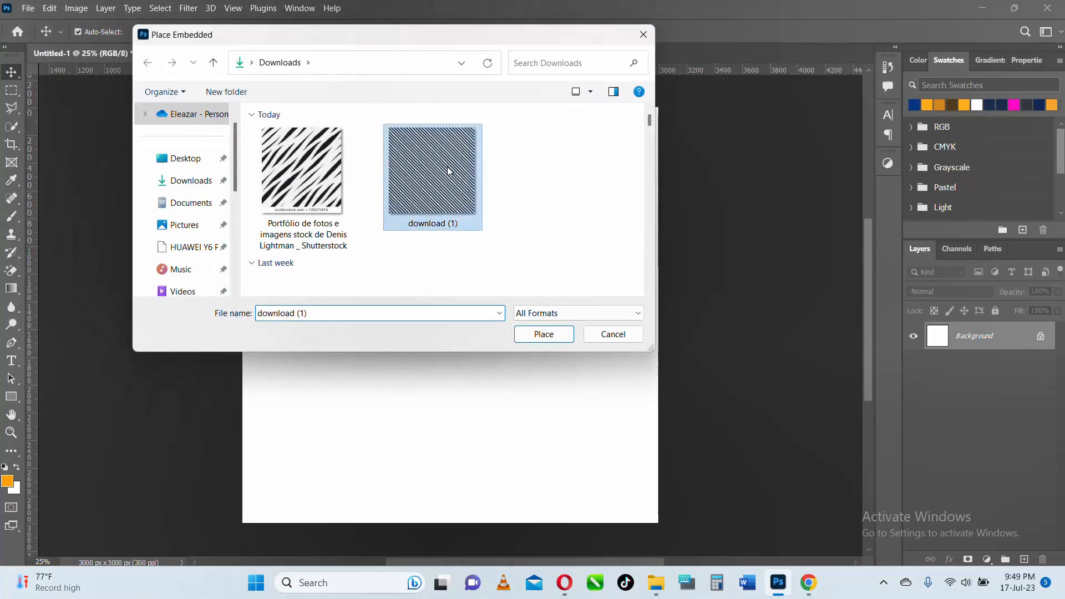
pyautogui.click(536, 344)
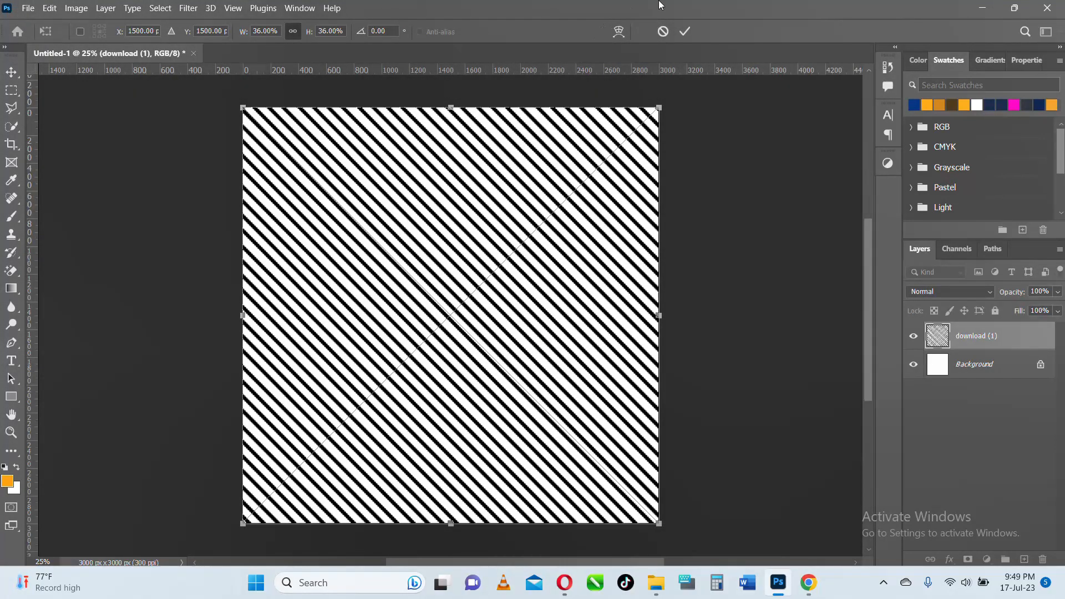
pyautogui.click(684, 31)
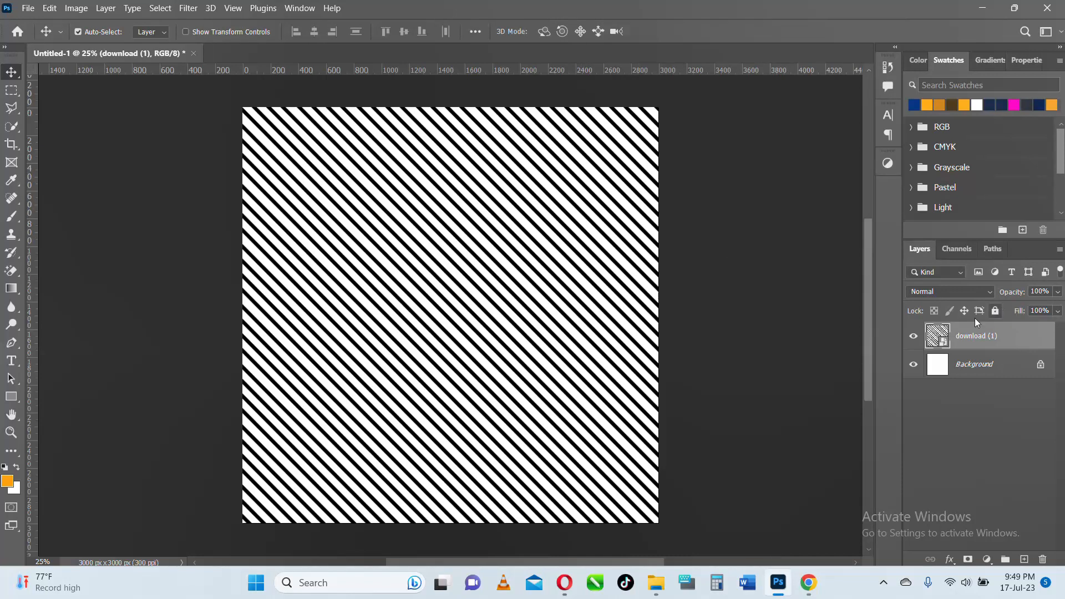
# - Unlock the Background layer and add a Solid Color fill layer directly above it in dark blue 042872
pyautogui.click(1039, 366)
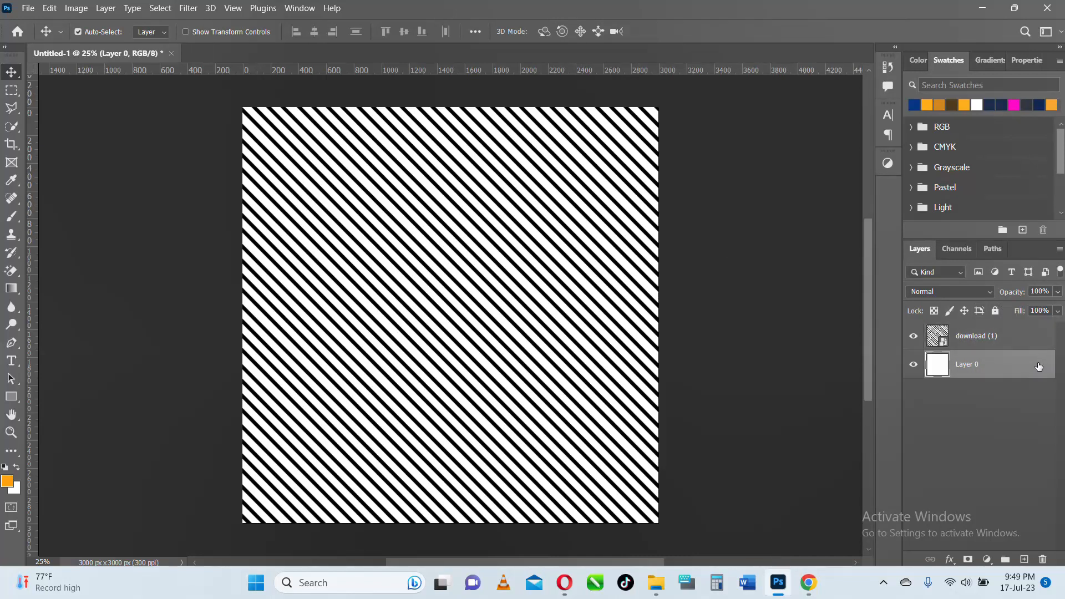
pyautogui.click(1009, 343)
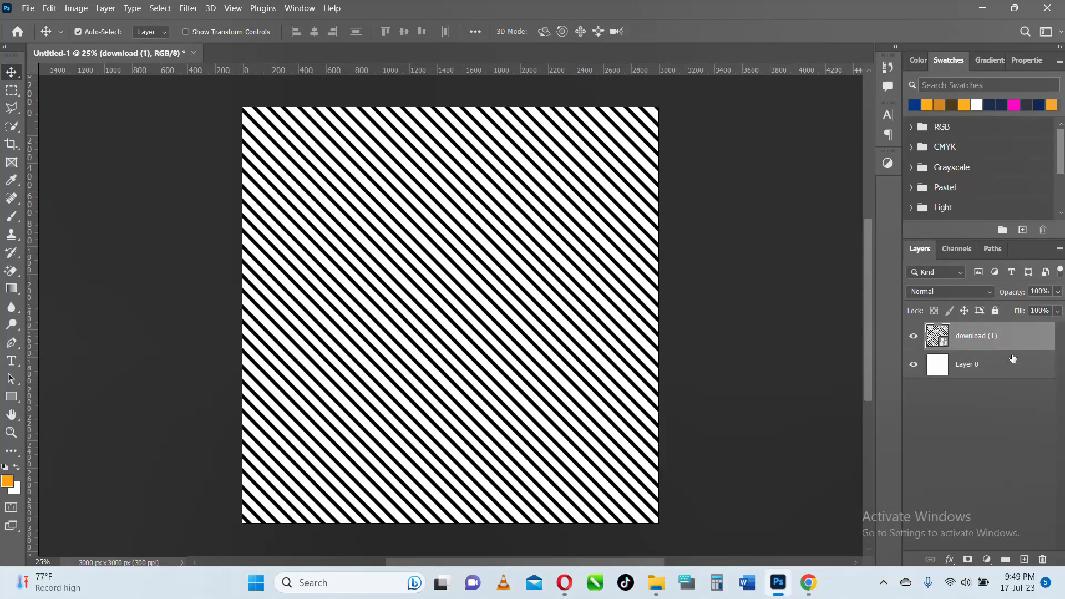
pyautogui.click(1012, 360)
pyautogui.click(987, 559)
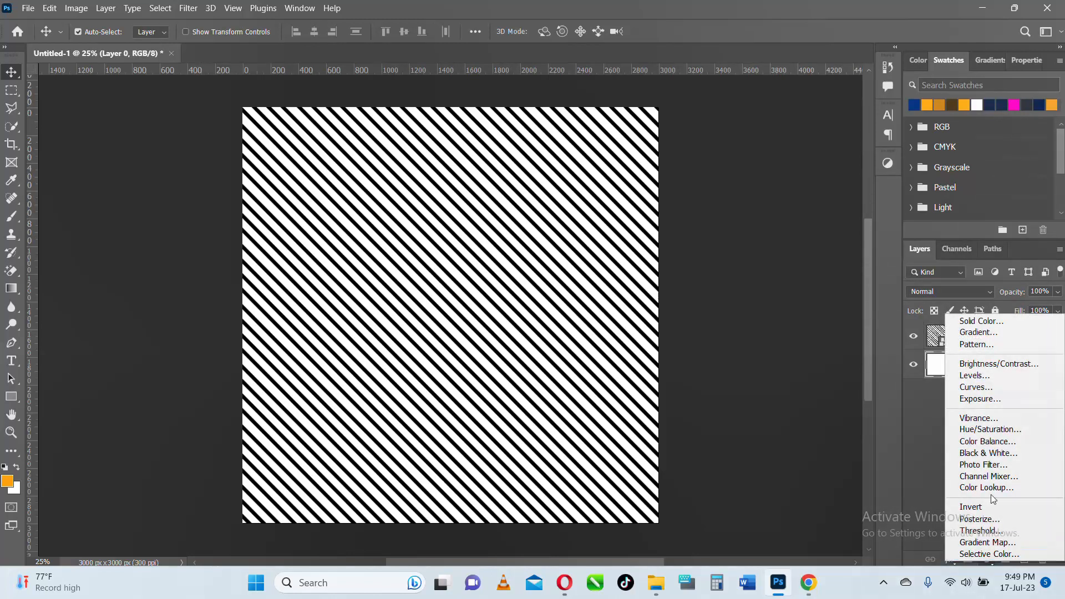
pyautogui.click(981, 322)
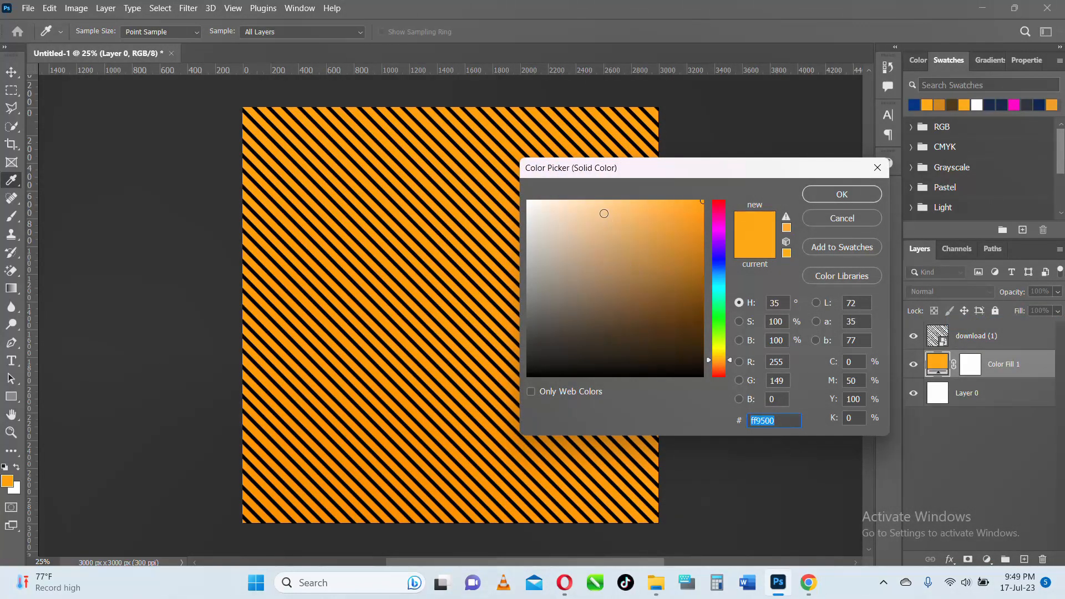
pyautogui.click(722, 268)
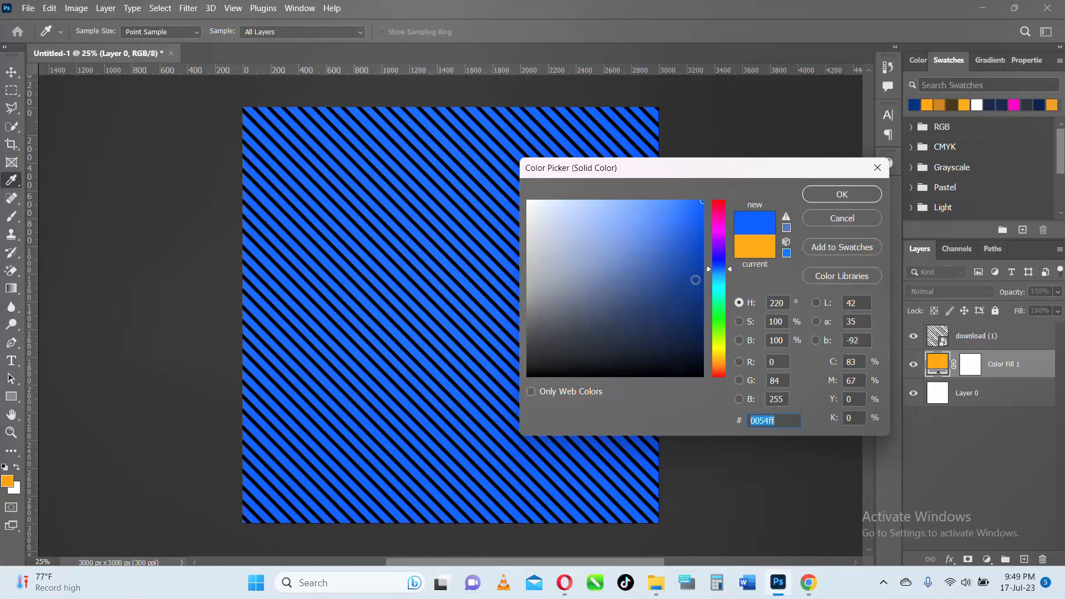
pyautogui.moveTo(695, 281)
pyautogui.mouseDown()
pyautogui.moveTo(696, 306)
pyautogui.moveTo(700, 295)
pyautogui.mouseUp()
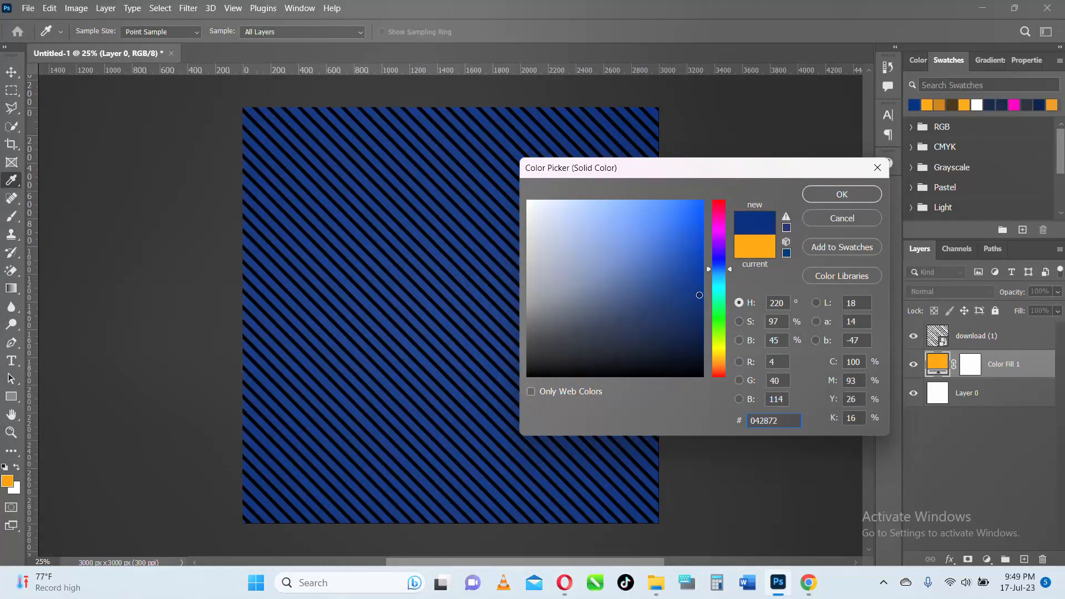
pyautogui.click(833, 192)
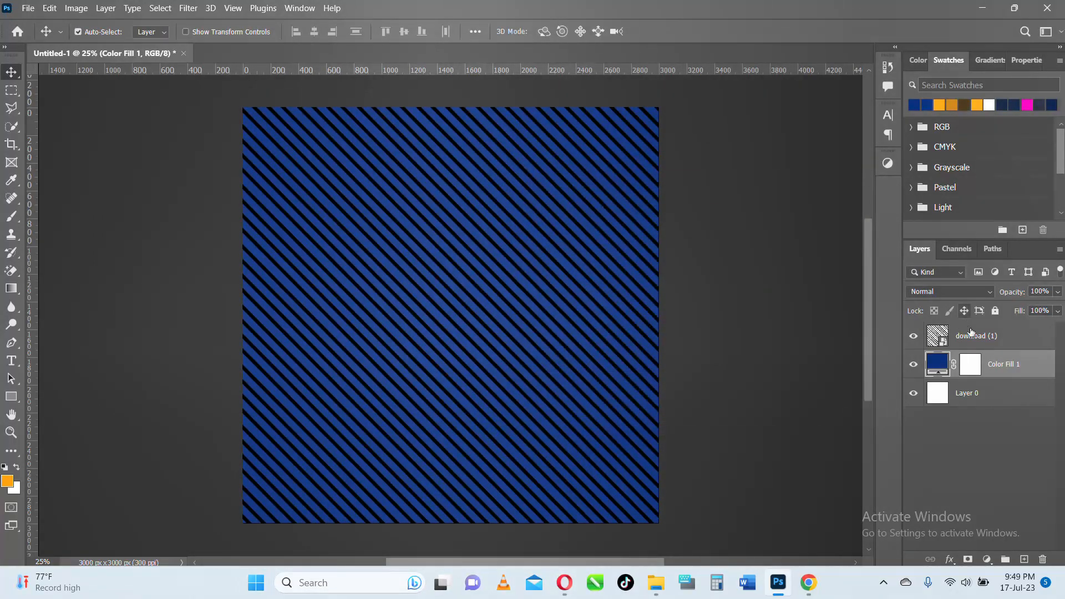
# - Lower the opacity of the striped "download (1)" layer to 20% and keep its blend mode at Normal
pyautogui.click(972, 336)
pyautogui.moveTo(1023, 295); pyautogui.dragTo(957, 292)
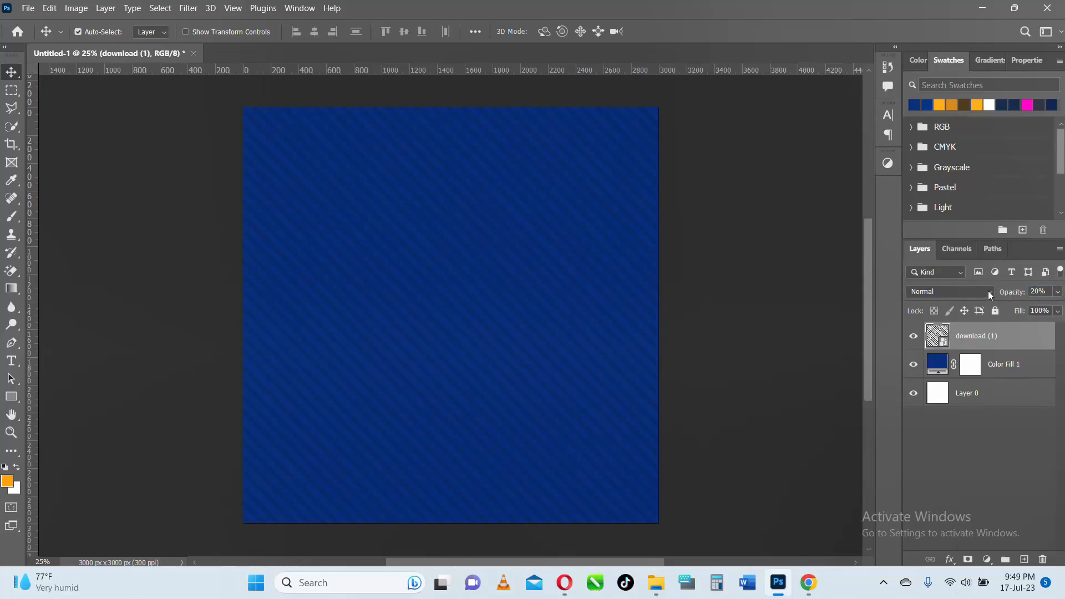
pyautogui.click(988, 292)
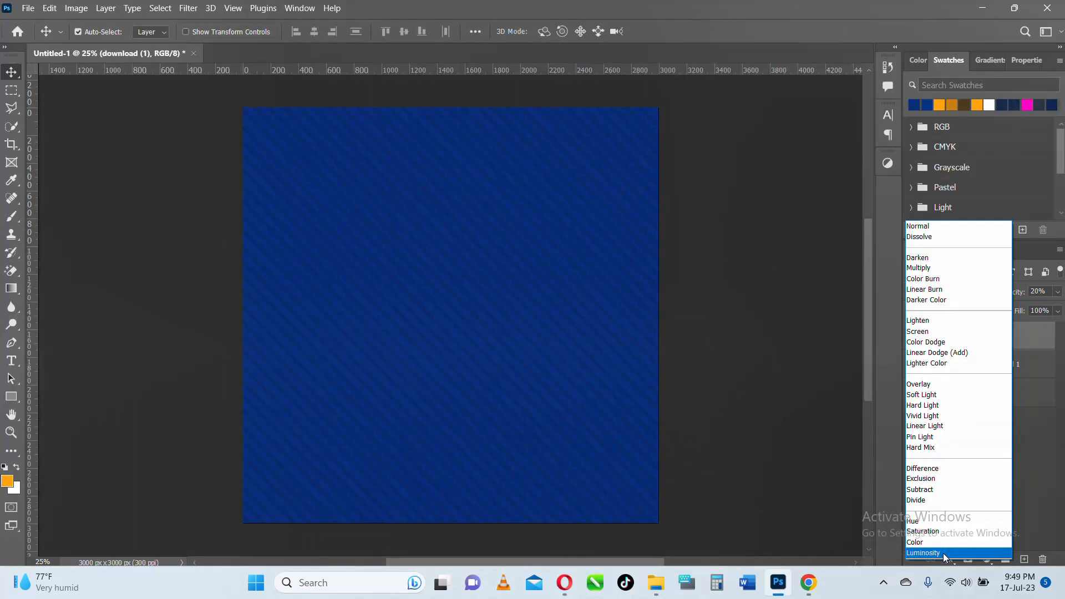
pyautogui.click(918, 226)
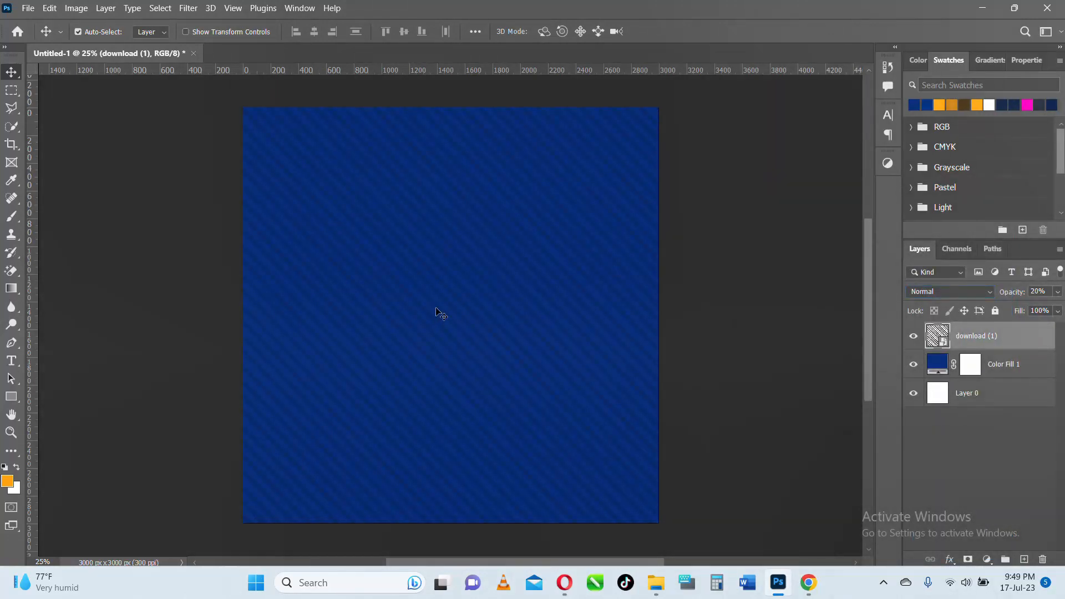
pyautogui.scroll(-1, 435, 314)
pyautogui.scroll(2, 437, 314)
pyautogui.scroll(-1, 436, 314)
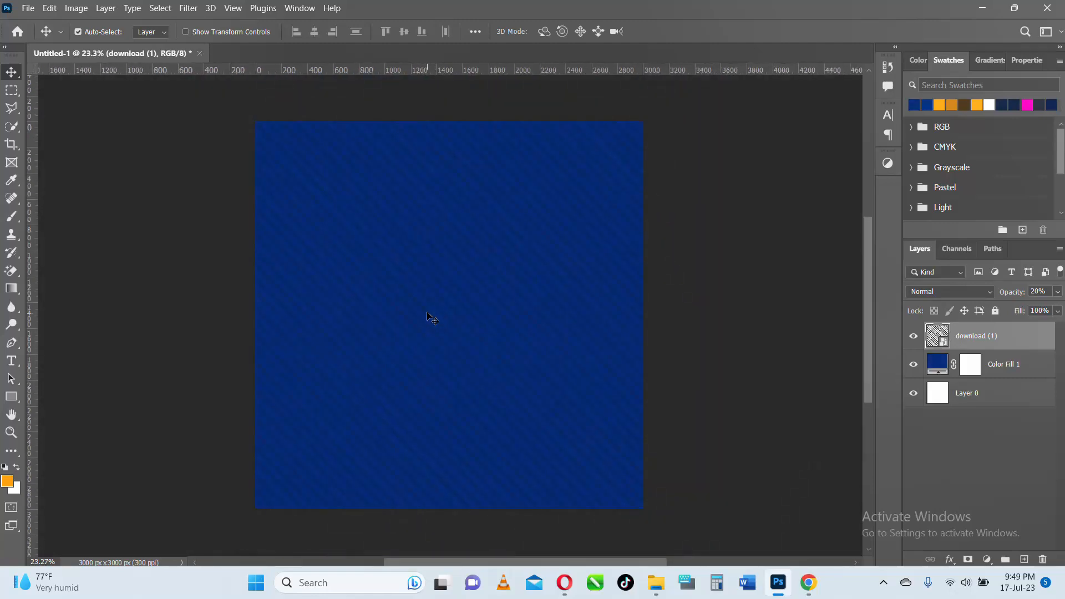
pyautogui.scroll(1, 435, 289)
# - Select the Color Fill 1 layer, check the AA RESOURCES folder in File Explorer for the portrait image, and return to Photoshop
pyautogui.click(439, 282)
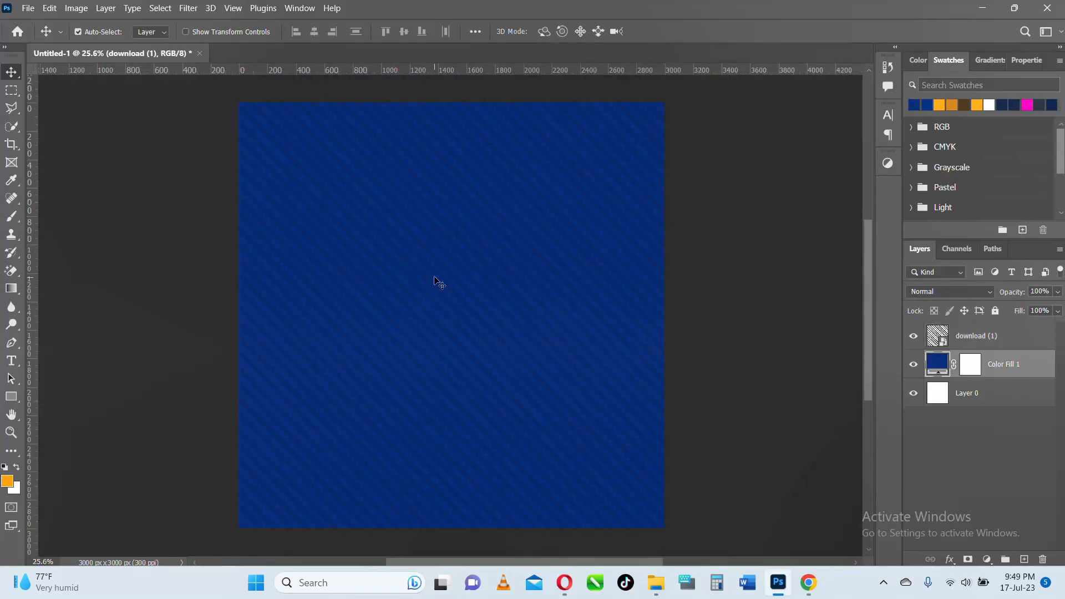
pyautogui.click(662, 595)
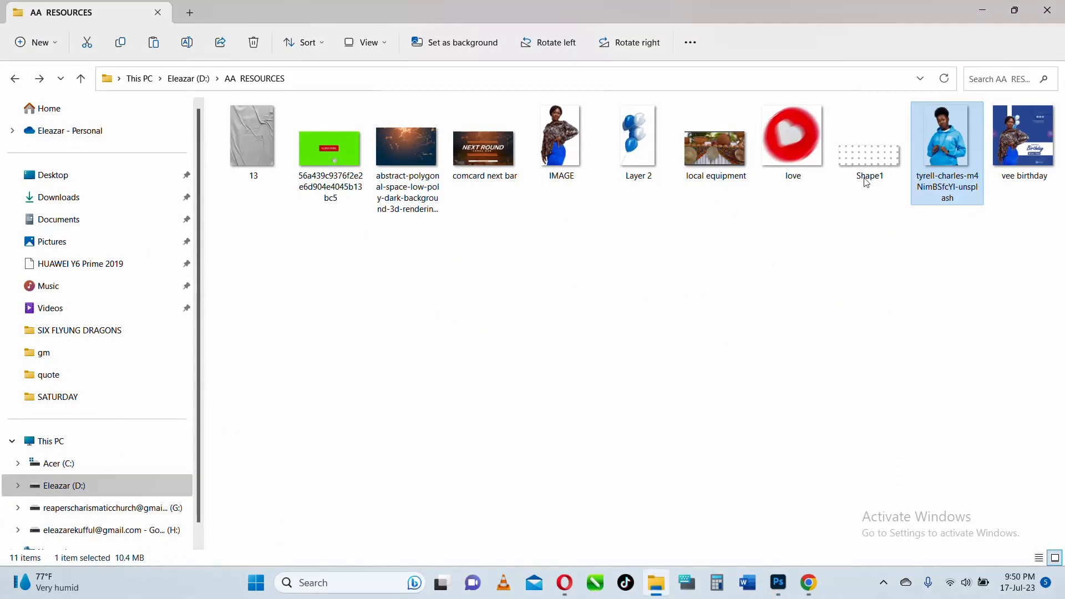
pyautogui.click(981, 8)
# - Place the blue-hoodie portrait from the AA RESOURCES folder on drive D as an embedded image directly above the Color Fill 1 layer
pyautogui.click(28, 8)
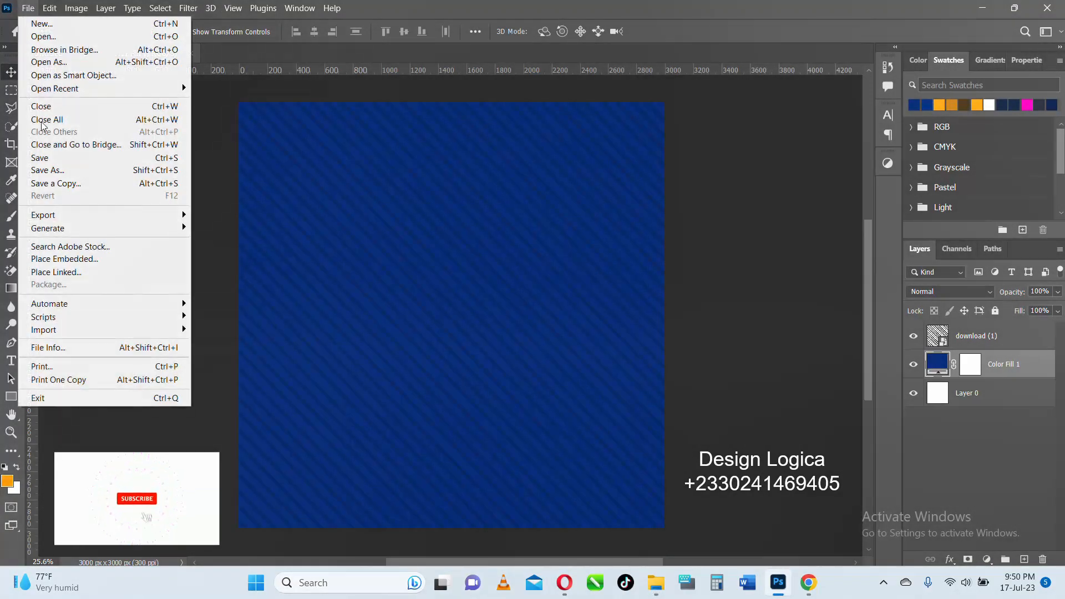
pyautogui.click(61, 258)
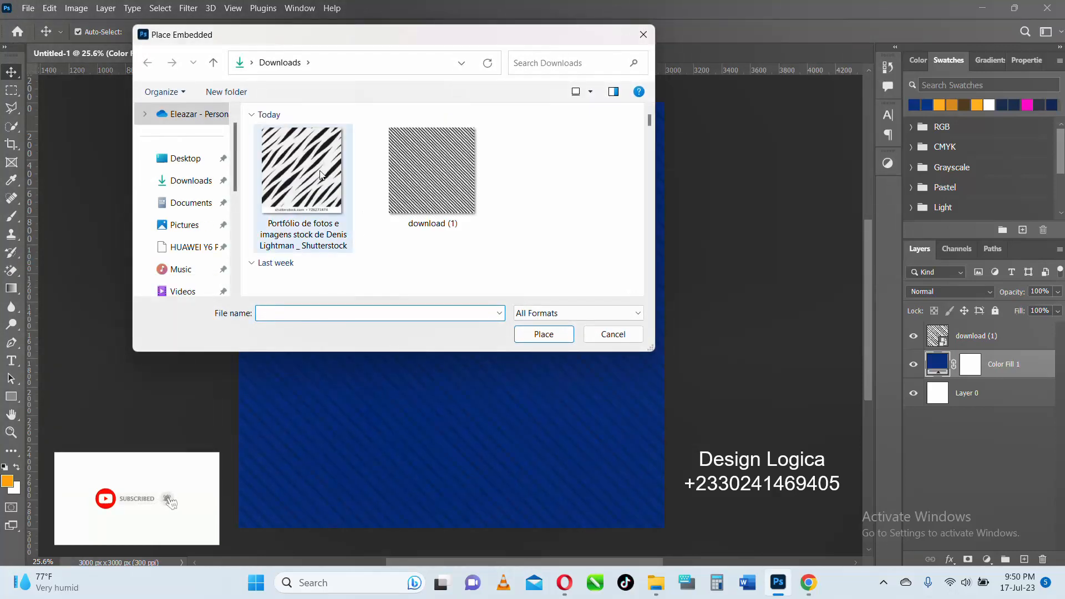
pyautogui.scroll(-3, 192, 194)
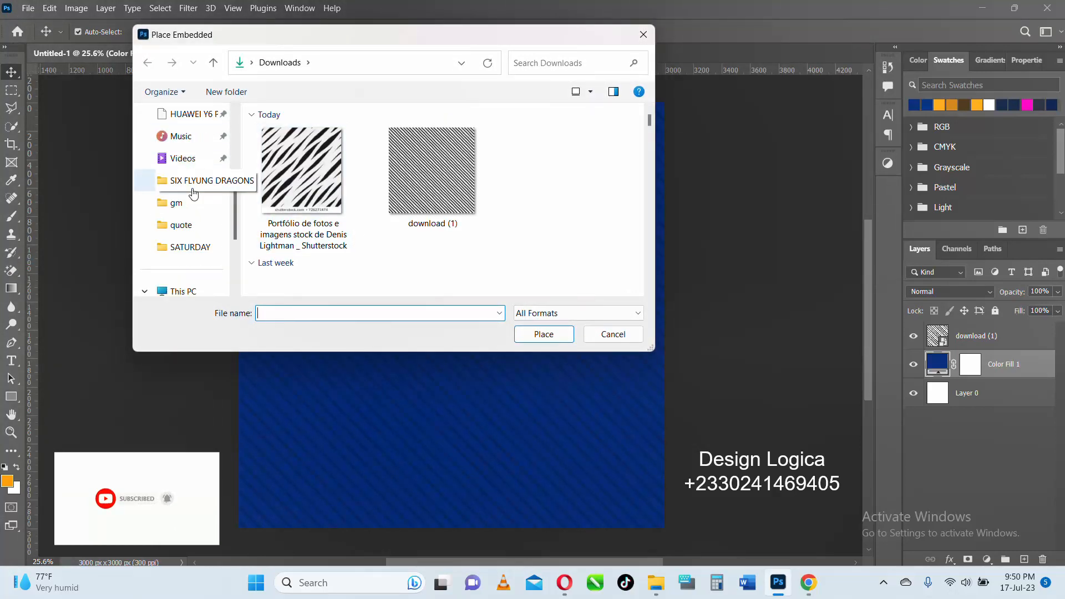
pyautogui.scroll(-1, 194, 222)
pyautogui.click(180, 269)
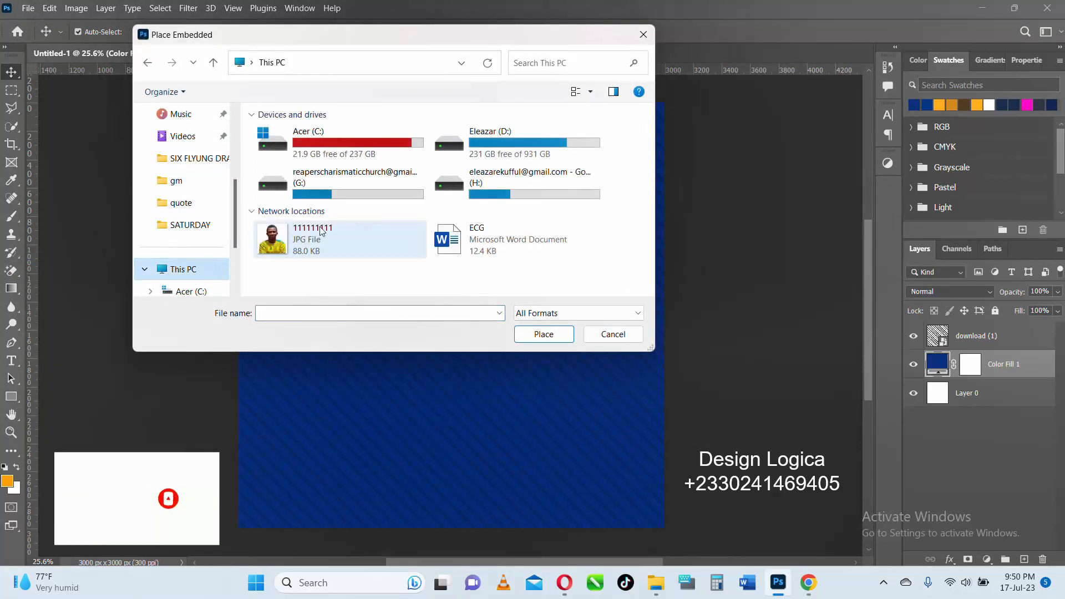
pyautogui.doubleClick(450, 143)
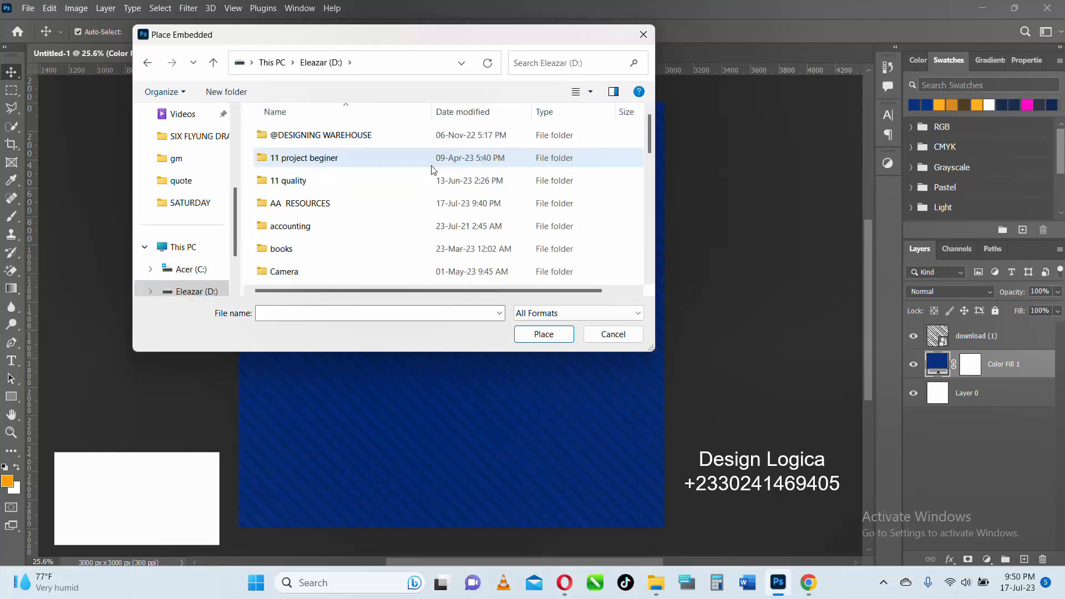
pyautogui.doubleClick(334, 139)
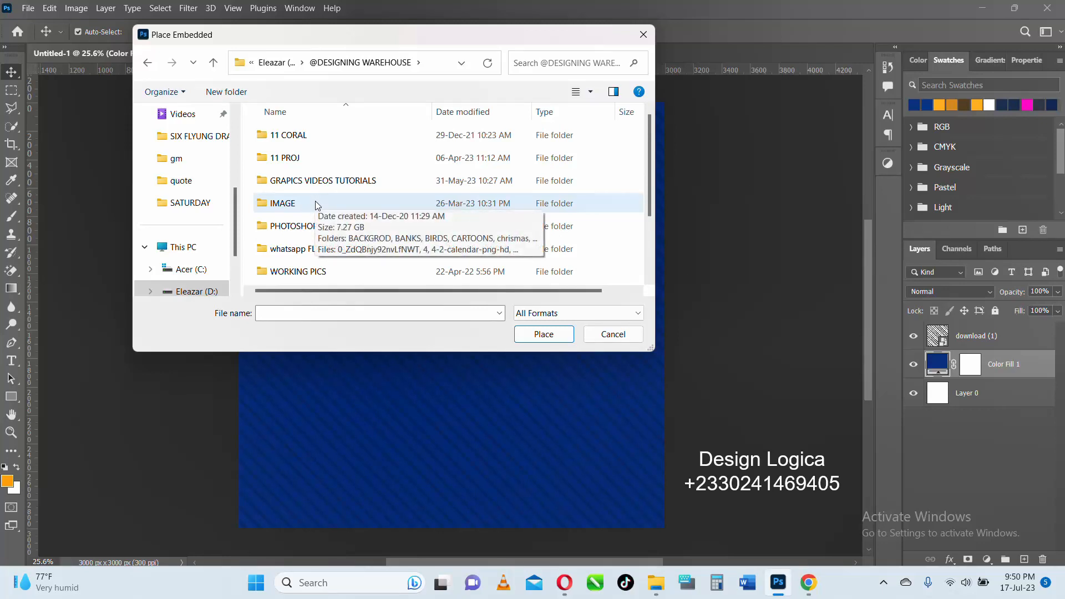
pyautogui.click(147, 62)
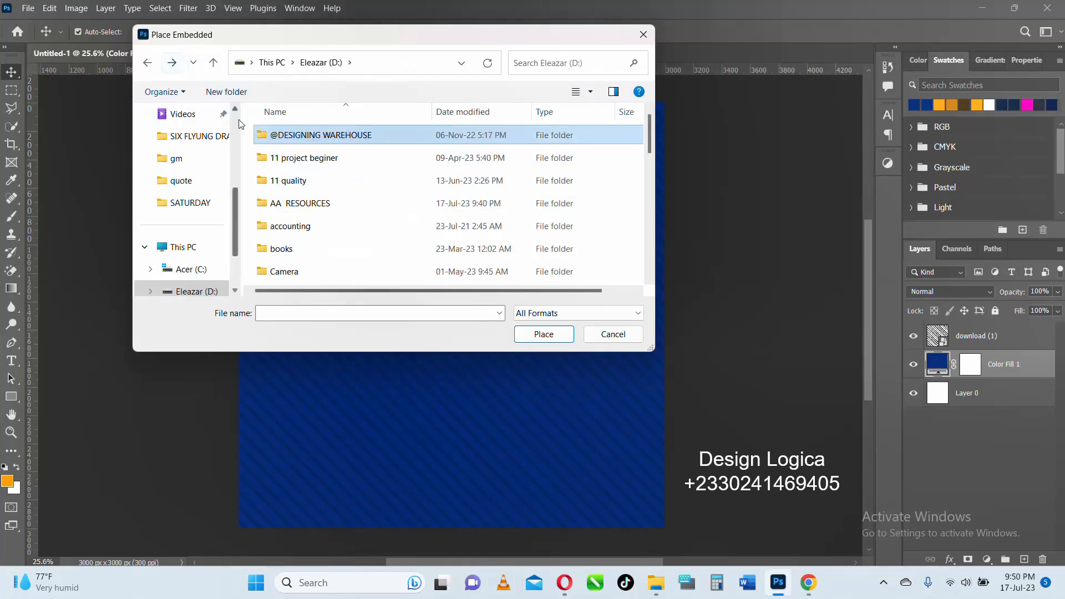
pyautogui.doubleClick(321, 203)
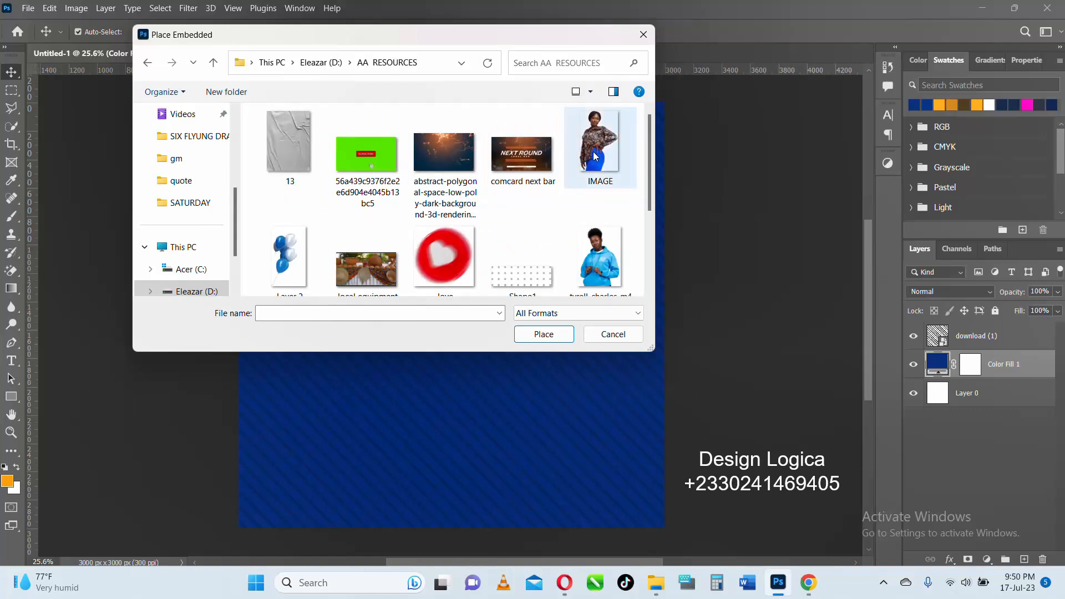
pyautogui.click(591, 260)
pyautogui.click(548, 333)
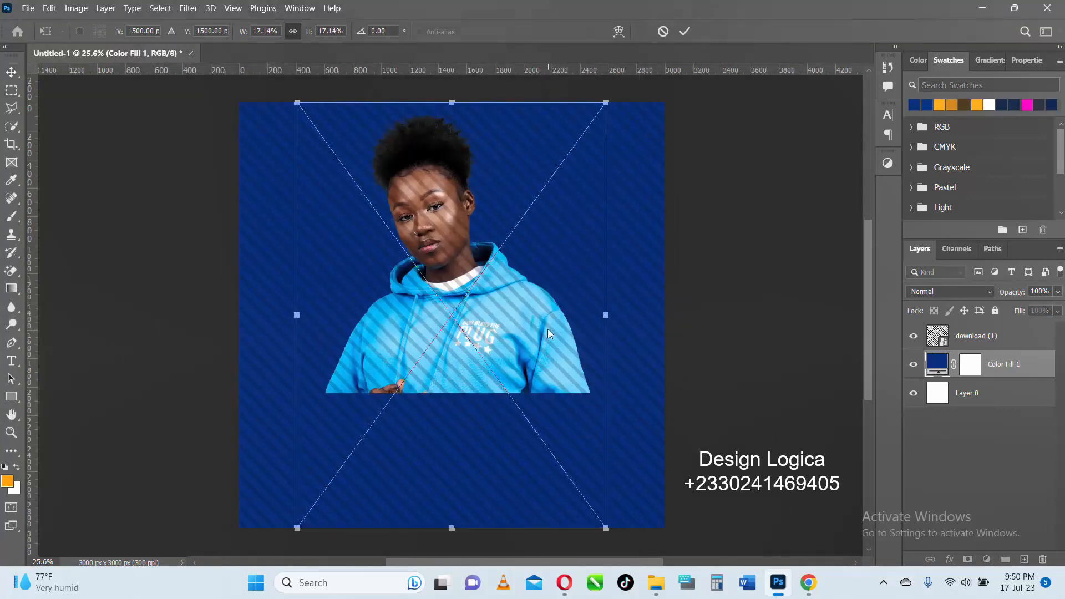
# - Scale the portrait to about 16.3% over the canvas's lower edge, and stack the striped "download (1)" layer beneath it
pyautogui.moveTo(451, 104); pyautogui.dragTo(456, 188)
pyautogui.moveTo(467, 296); pyautogui.dragTo(477, 280)
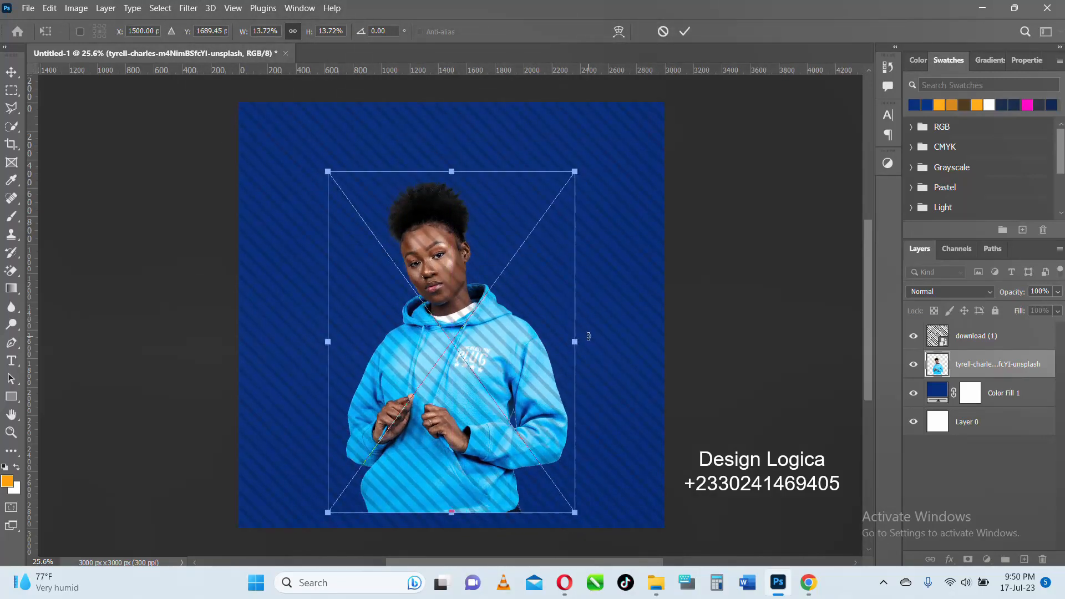
pyautogui.moveTo(576, 341); pyautogui.dragTo(604, 344)
pyautogui.click(685, 31)
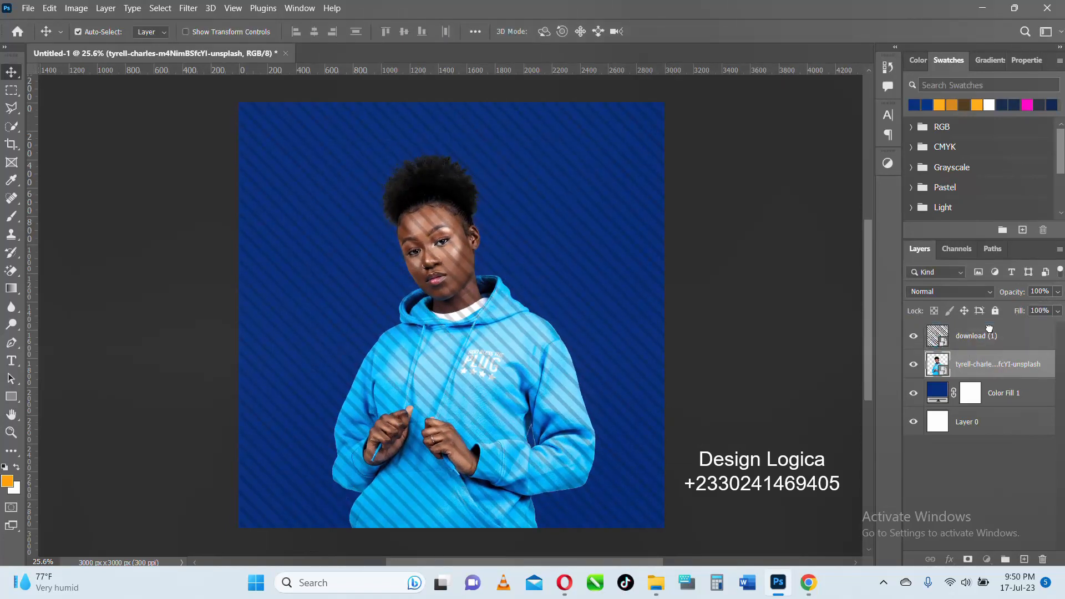
pyautogui.moveTo(989, 328); pyautogui.dragTo(987, 372)
# - Enlarge the portrait to about 18.4% and shift it down so the forearms reach the canvas's lower edge
pyautogui.scroll(1, 447, 268)
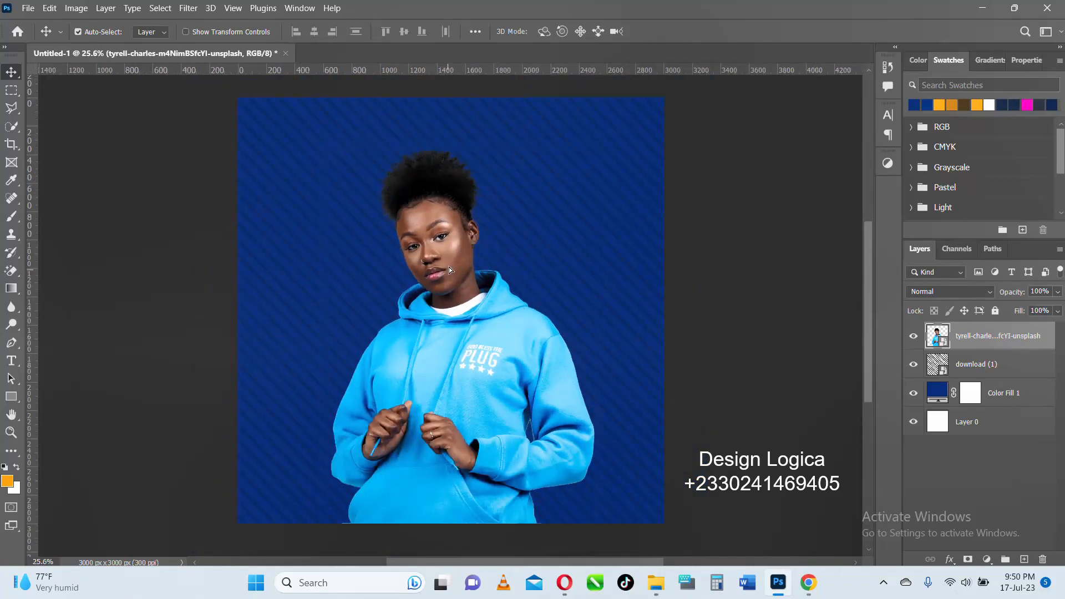
pyautogui.scroll(1, 448, 267)
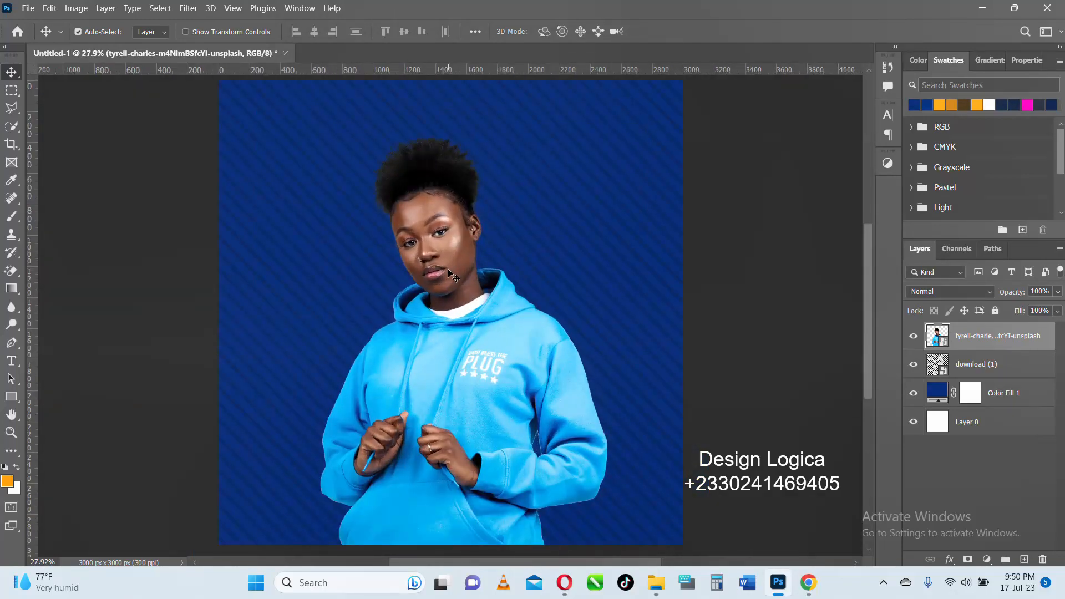
pyautogui.hotkey('ctrl', 't')
pyautogui.scroll(-2, 448, 269)
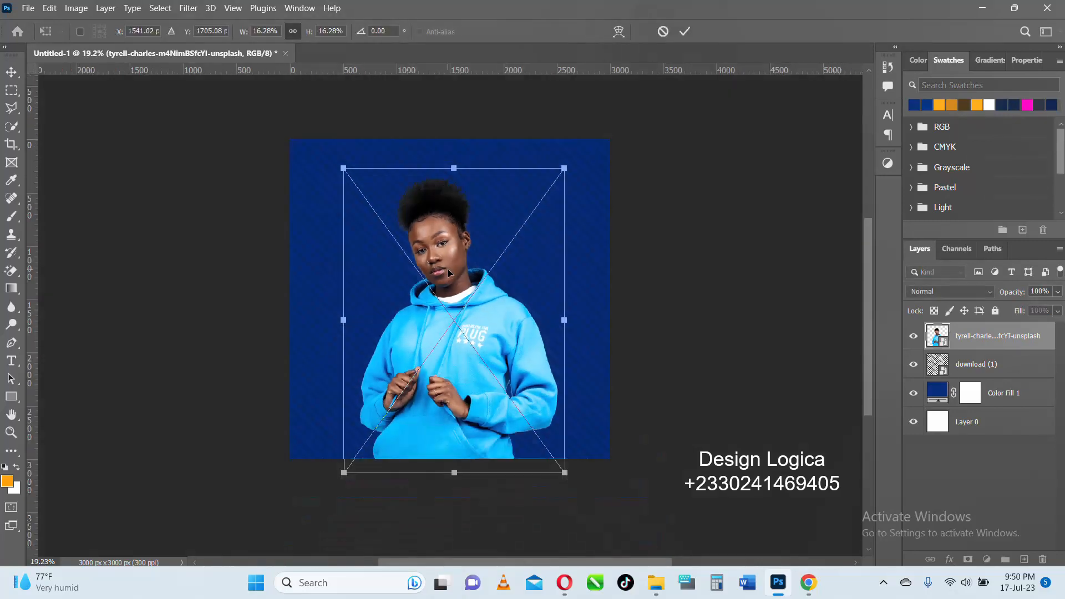
pyautogui.moveTo(456, 179); pyautogui.dragTo(456, 132)
pyautogui.moveTo(450, 219); pyautogui.dragTo(456, 264)
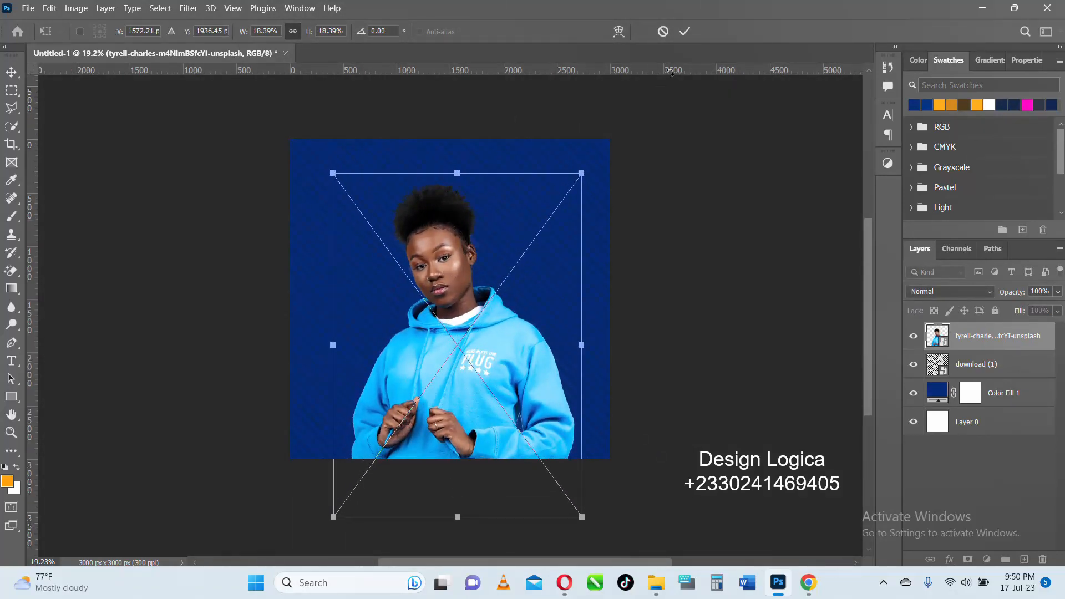
pyautogui.click(687, 32)
# - Recolor the Color Fill 1 layer to a medium blue by sampling the hoodie and darkening the sampled shade
pyautogui.scroll(-1, 450, 250)
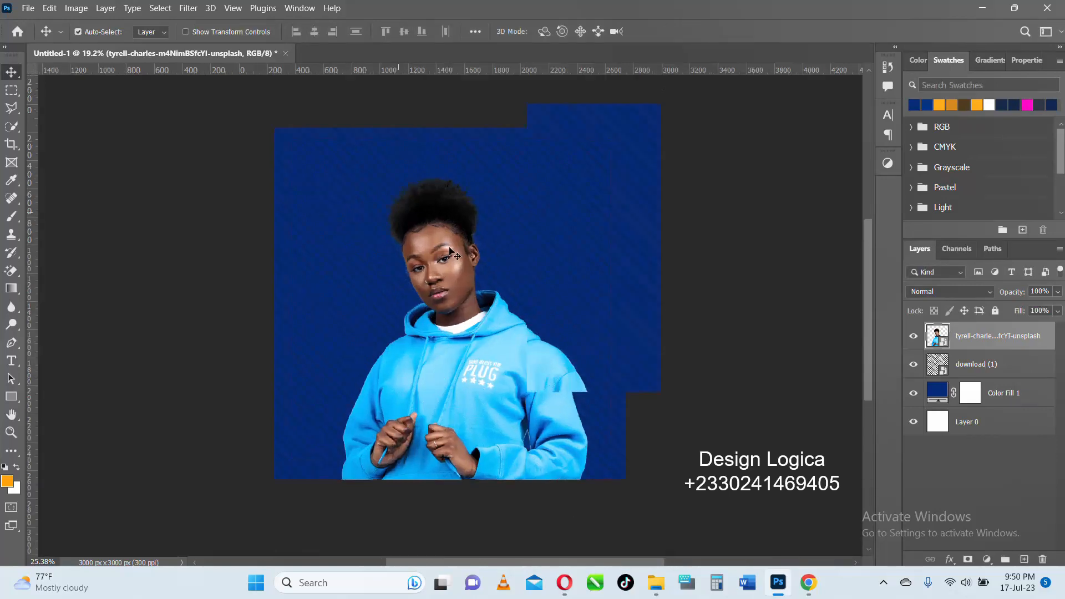
pyautogui.click(538, 223)
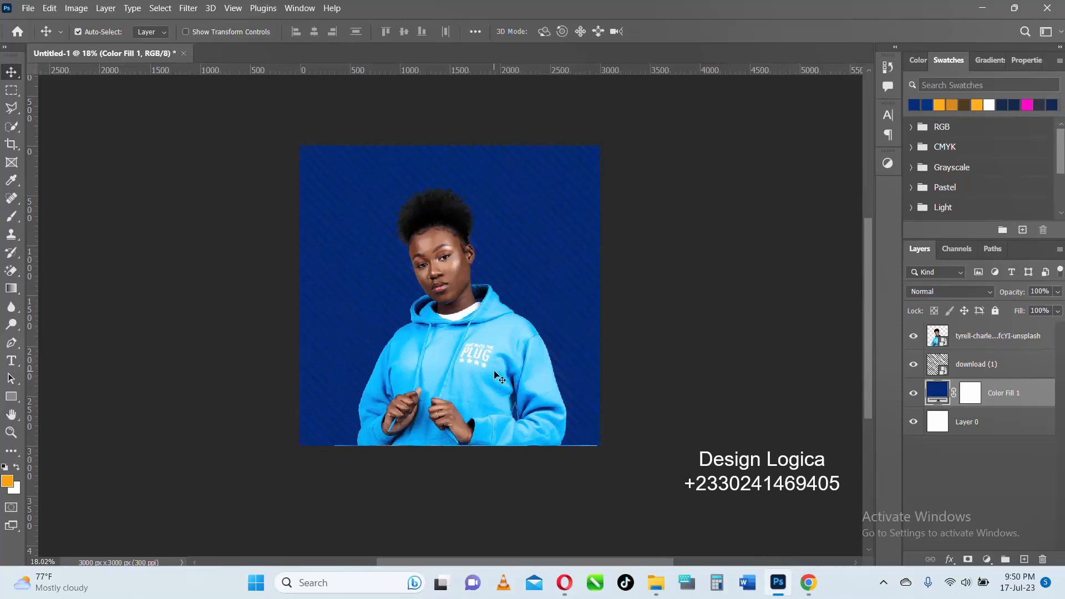
pyautogui.scroll(3, 498, 371)
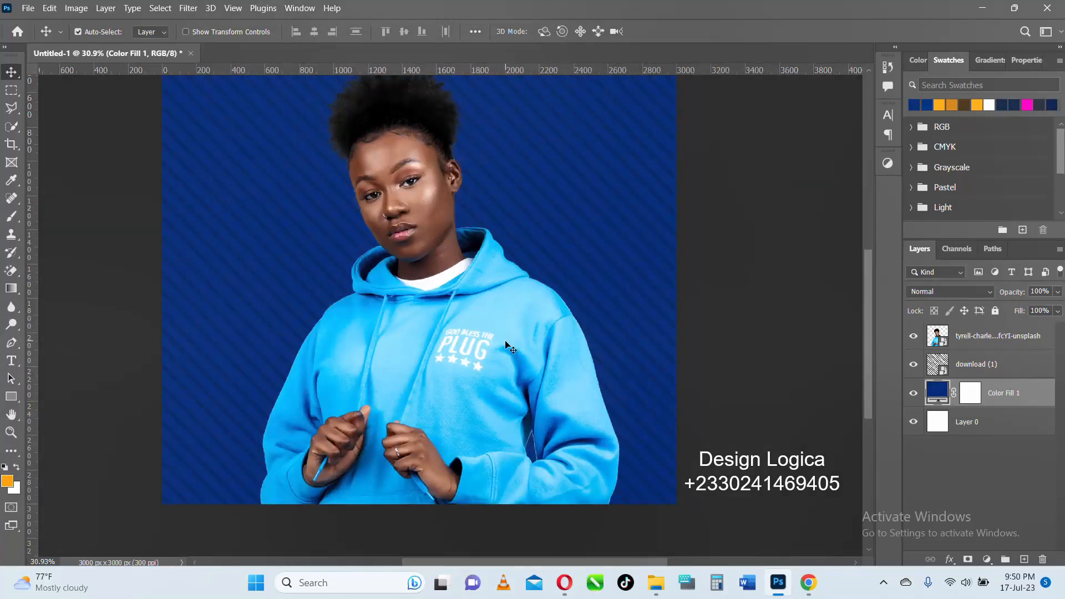
pyautogui.doubleClick(937, 393)
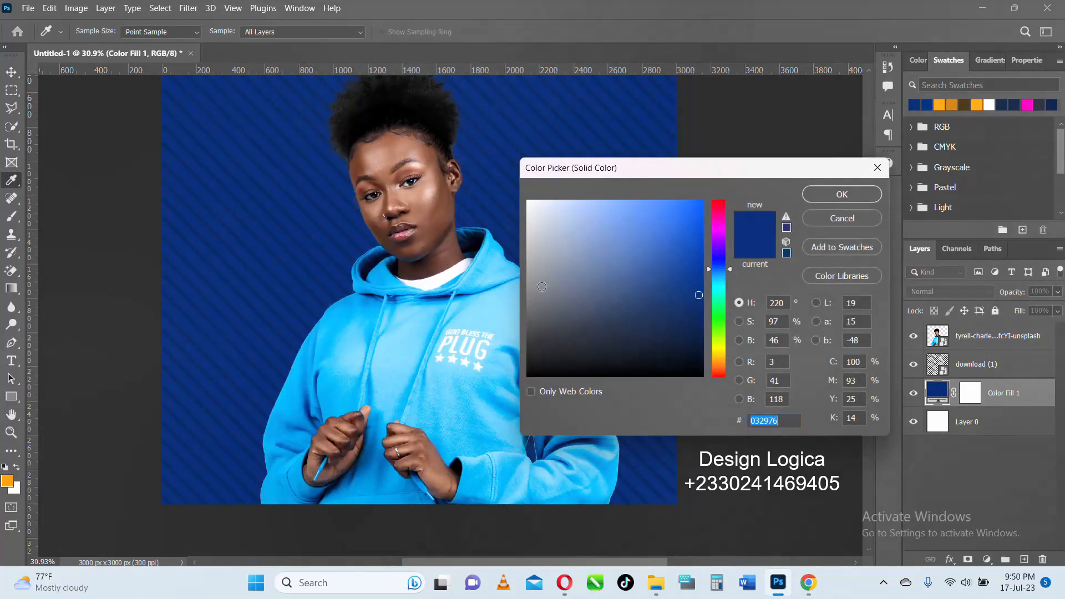
pyautogui.click(504, 349)
pyautogui.click(482, 276)
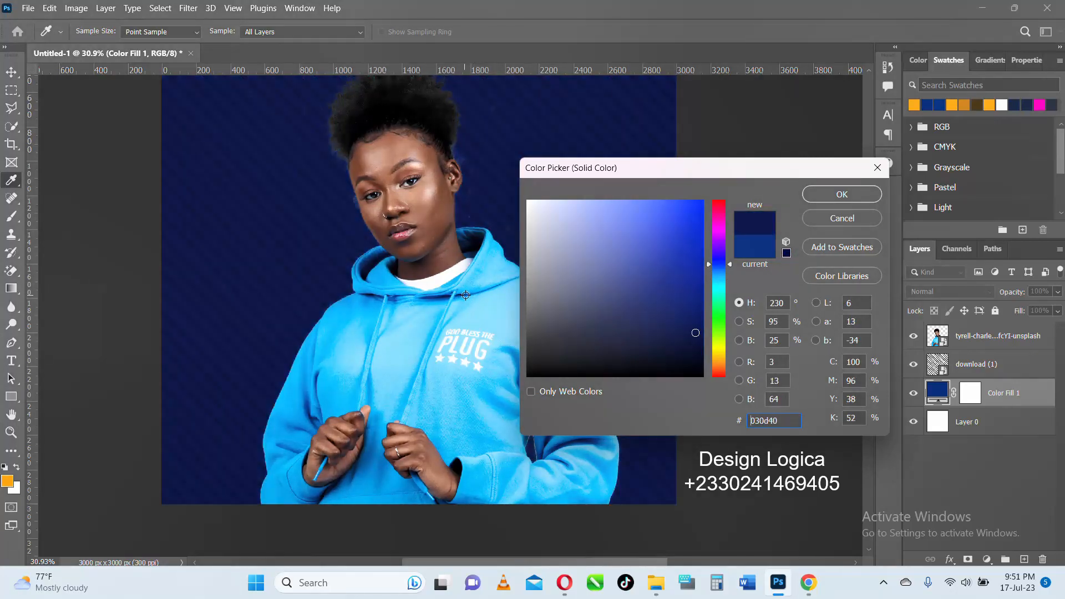
pyautogui.click(465, 307)
pyautogui.click(461, 308)
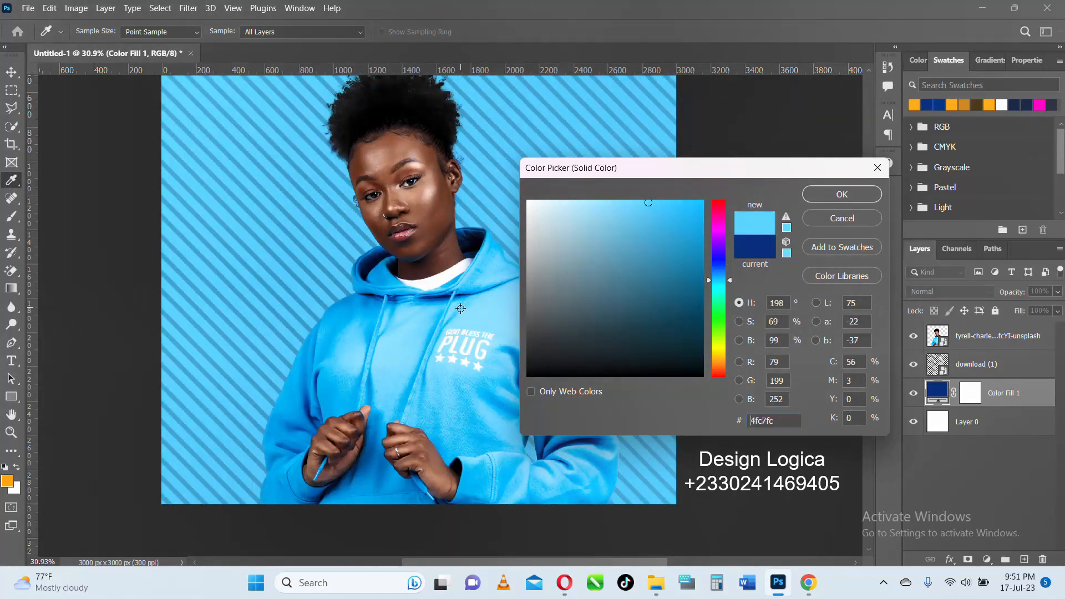
pyautogui.click(459, 311)
pyautogui.click(511, 353)
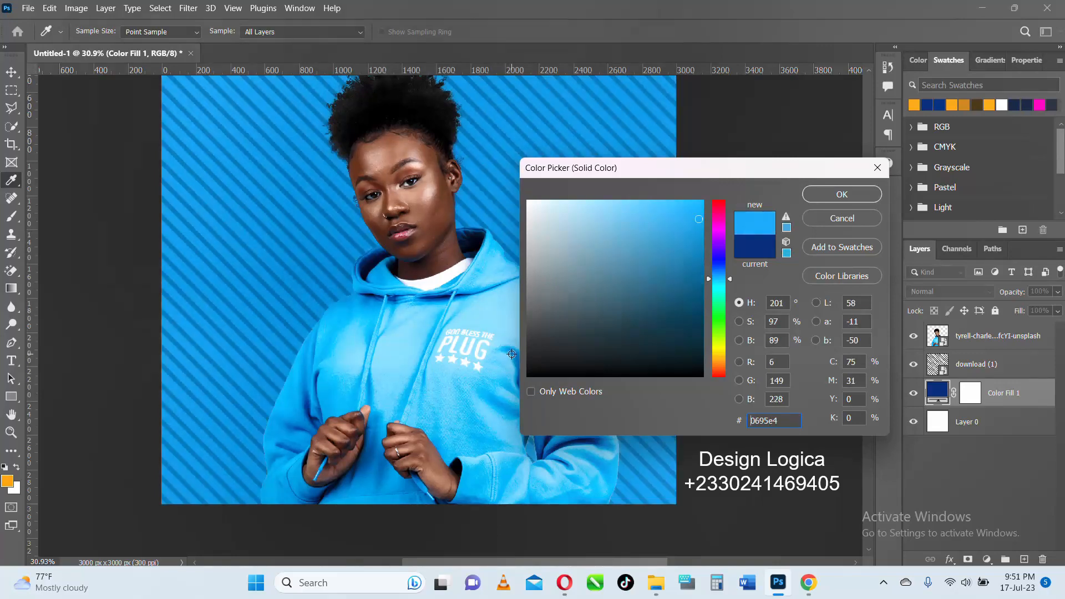
pyautogui.moveTo(696, 241); pyautogui.dragTo(697, 263)
pyautogui.click(821, 196)
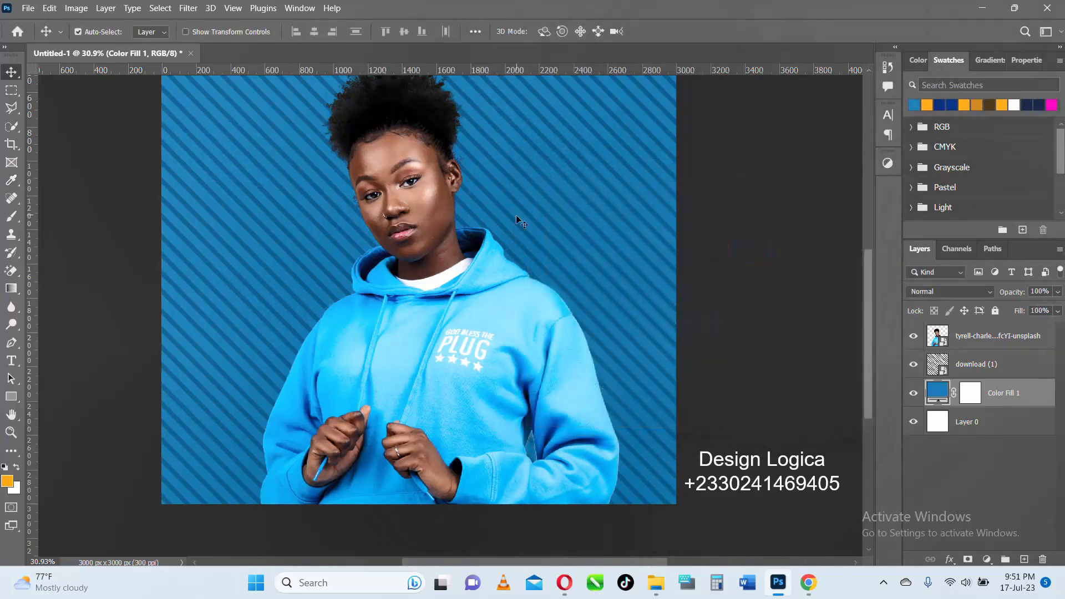
# - Enlarge the portrait to about 20.2% and center it horizontally at X 1500 px, extending below the canvas
pyautogui.scroll(-5, 515, 215)
pyautogui.scroll(1, 470, 249)
pyautogui.click(457, 216)
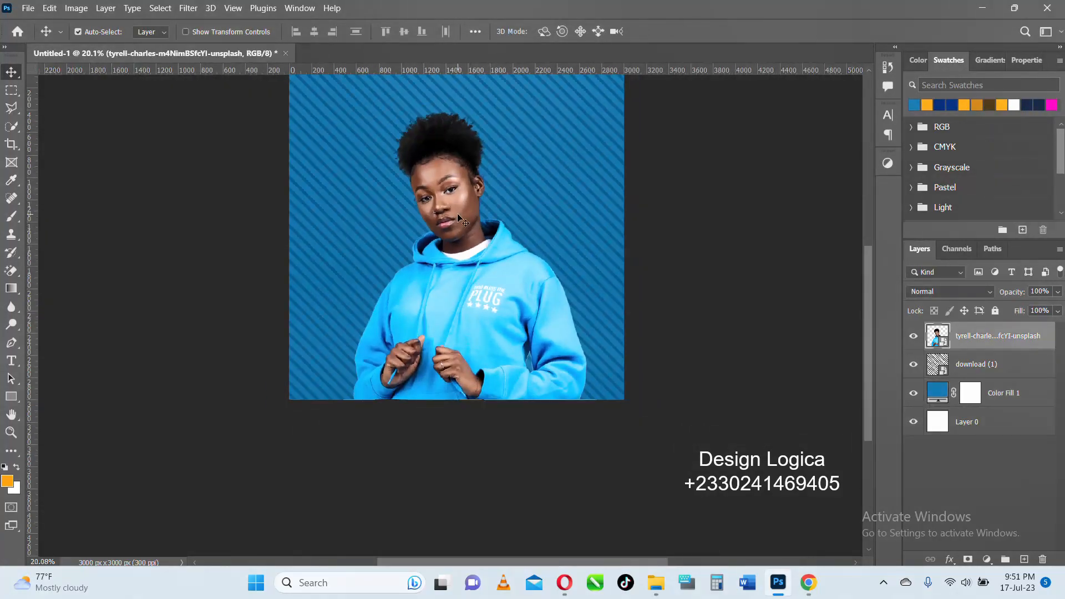
pyautogui.scroll(-3, 457, 216)
pyautogui.scroll(3, 457, 215)
pyautogui.scroll(-3, 457, 215)
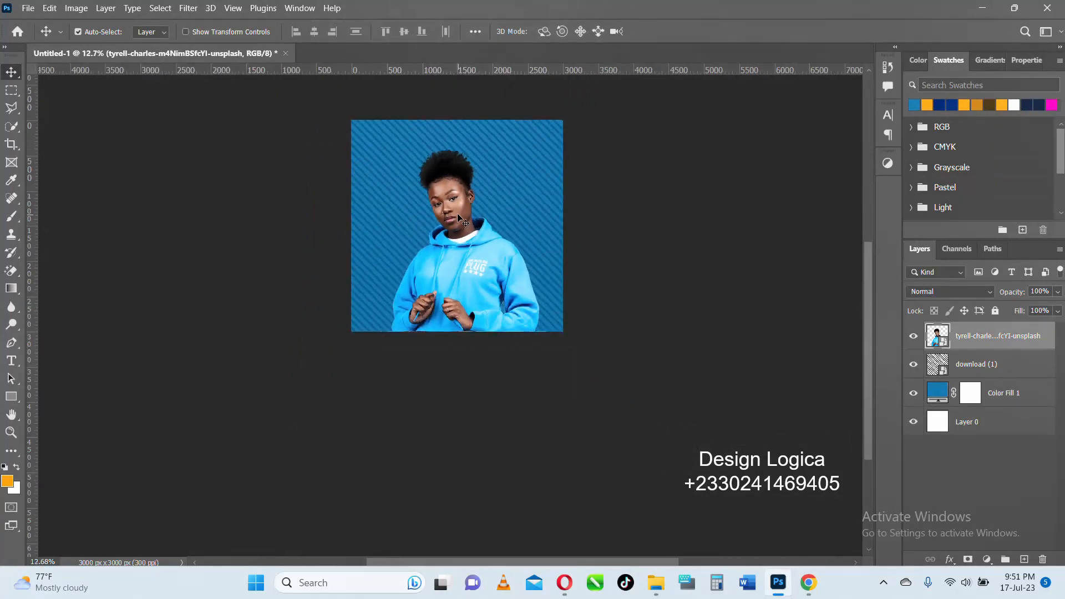
pyautogui.moveTo(458, 215); pyautogui.dragTo(458, 221)
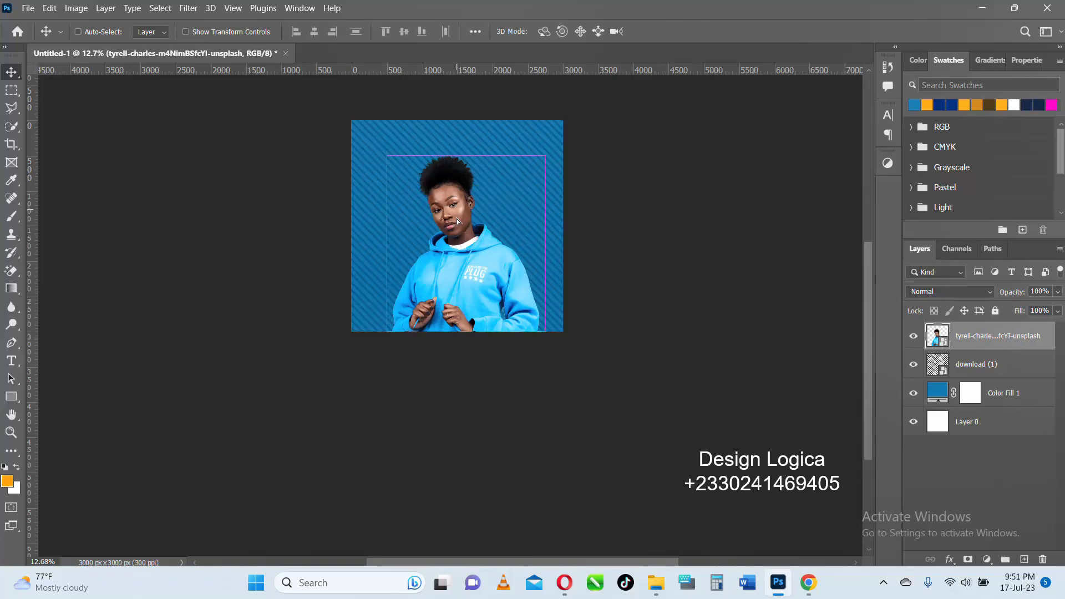
pyautogui.hotkey('ctrl', 't')
pyautogui.moveTo(462, 149); pyautogui.dragTo(462, 121)
pyautogui.moveTo(466, 175); pyautogui.dragTo(461, 186)
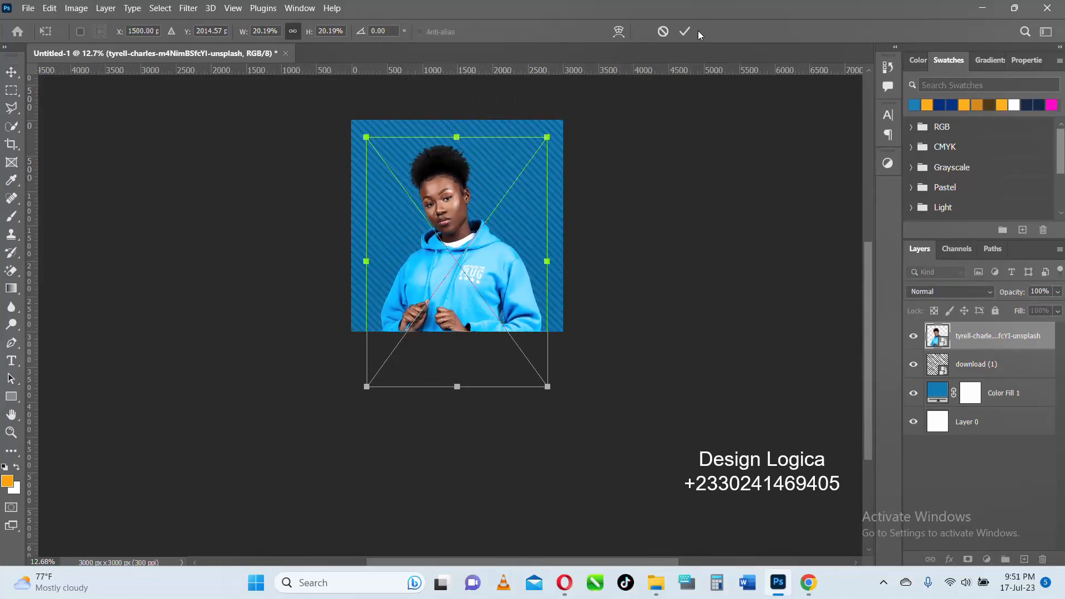
pyautogui.click(685, 32)
# - Set up the Ellipse tool with a white fill and no stroke, with the "download (1)" layer selected beneath the portrait
pyautogui.scroll(3, 466, 223)
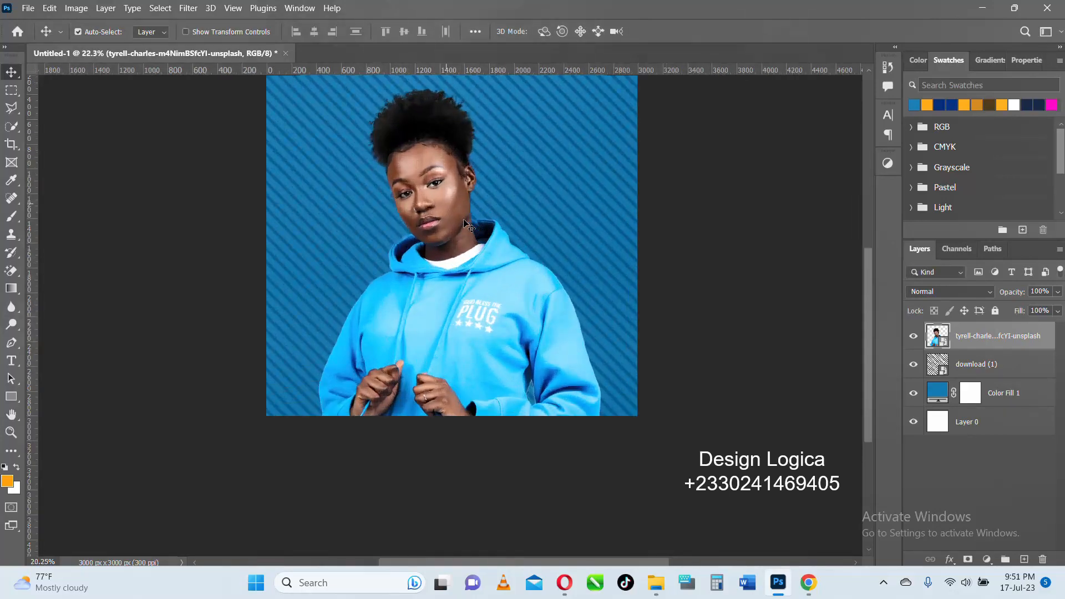
pyautogui.scroll(-2, 451, 217)
pyautogui.click(954, 366)
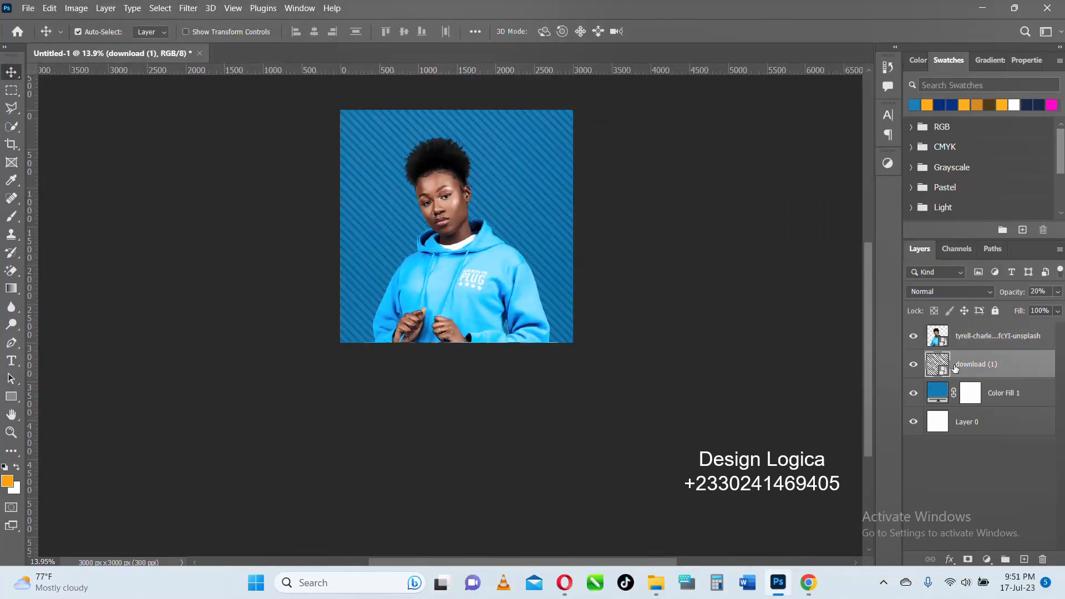
pyautogui.click(912, 335)
pyautogui.click(913, 336)
pyautogui.click(11, 396)
pyautogui.click(73, 413)
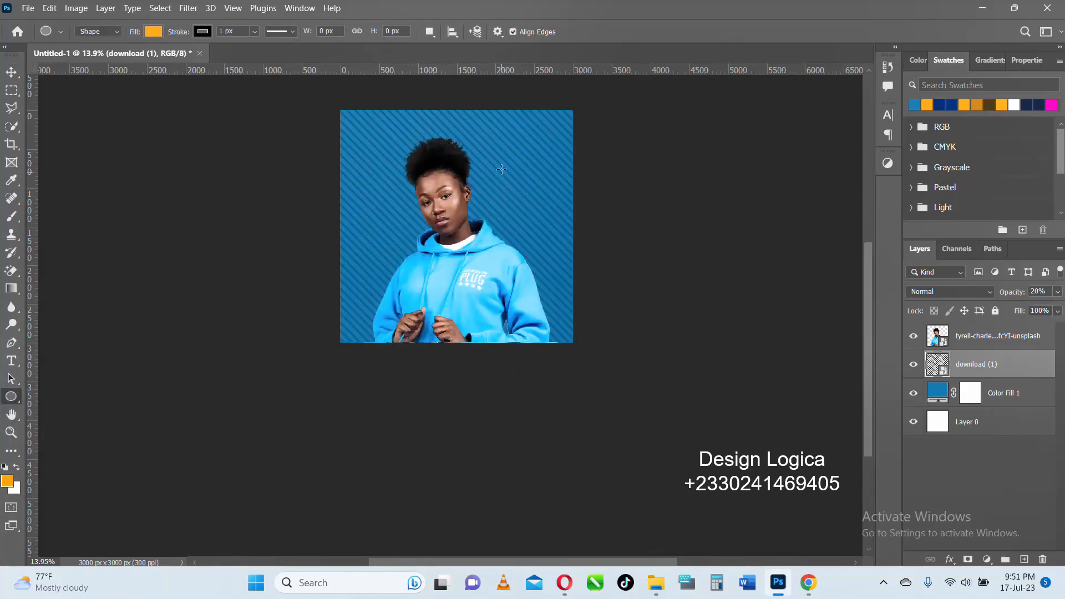
pyautogui.click(154, 31)
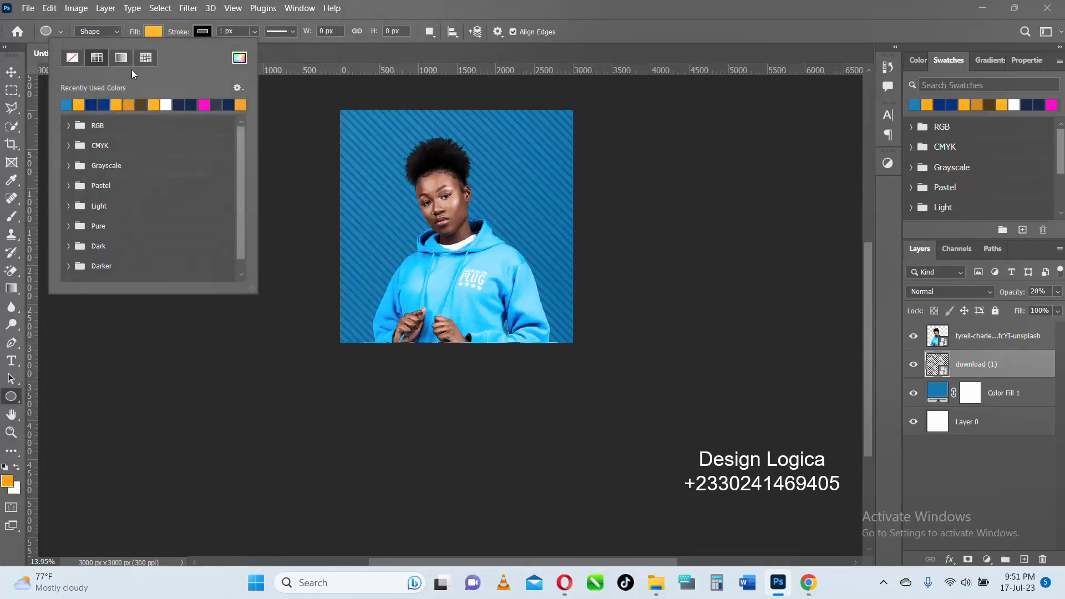
pyautogui.click(165, 104)
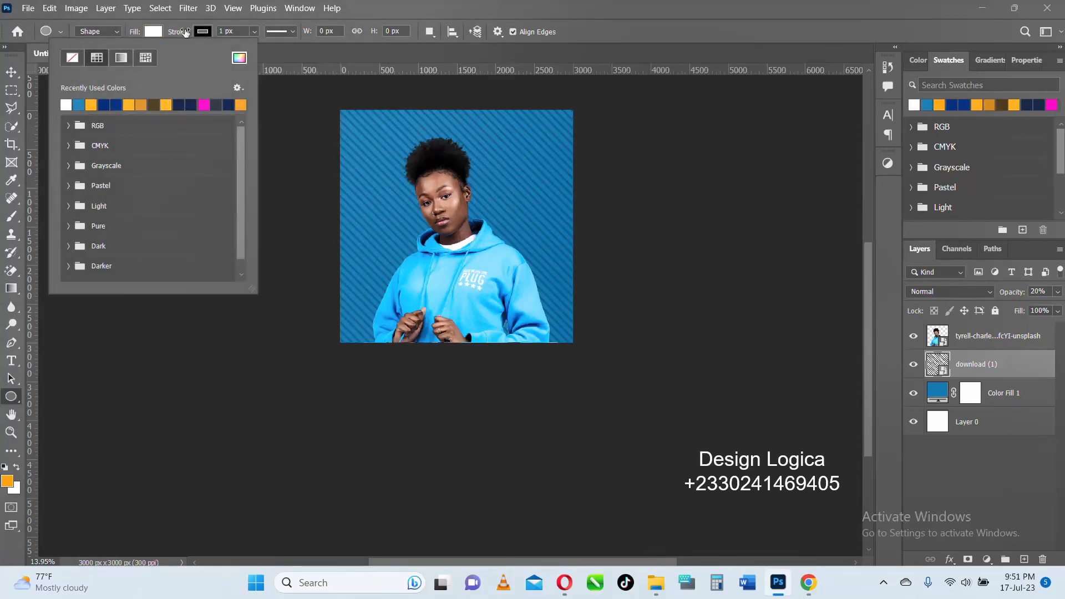
pyautogui.moveTo(186, 33); pyautogui.dragTo(115, 42)
pyautogui.click(205, 33)
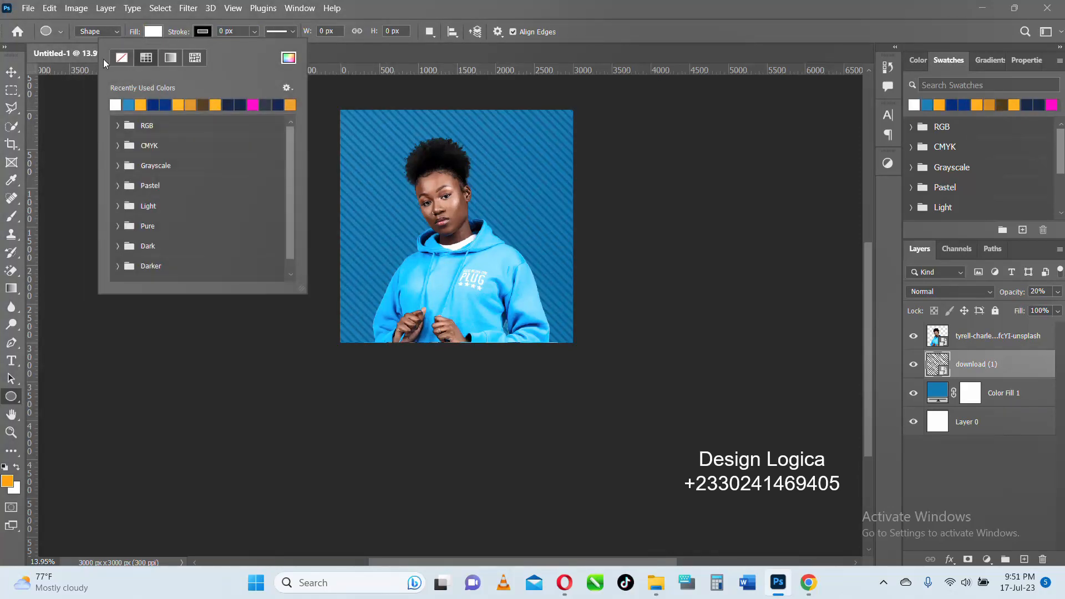
pyautogui.click(121, 58)
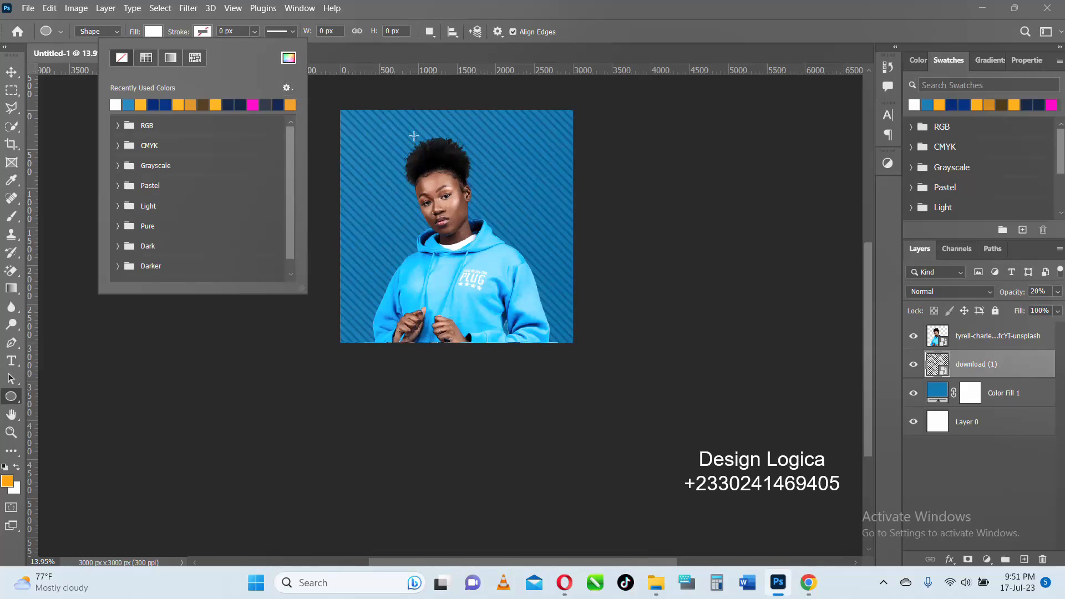
# - Draw a circle about 1654 px across behind the head, shift it to about X 583, Y 250 px, and nudge the portrait
pyautogui.moveTo(390, 132); pyautogui.dragTo(571, 258)
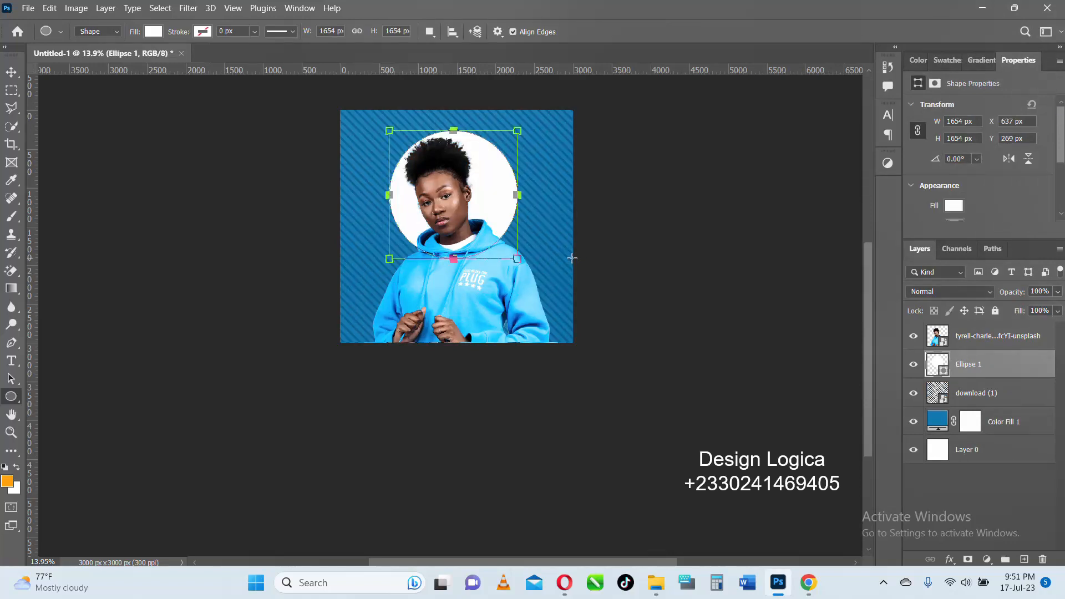
pyautogui.click(12, 72)
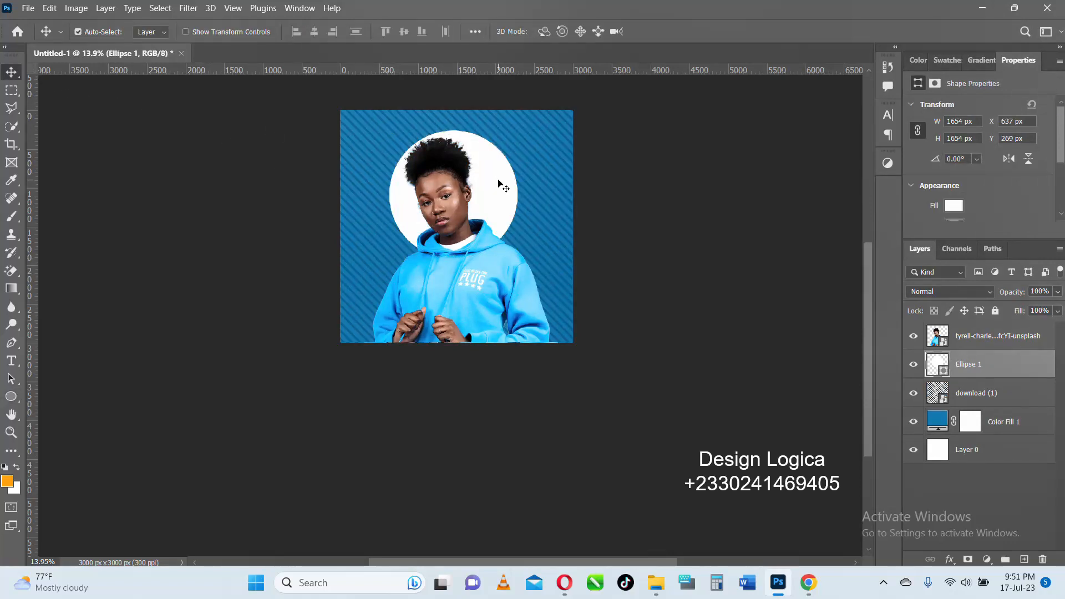
pyautogui.moveTo(498, 183)
pyautogui.mouseDown()
pyautogui.moveTo(490, 177)
pyautogui.moveTo(496, 184)
pyautogui.mouseUp()
pyautogui.scroll(3, 490, 177)
pyautogui.moveTo(433, 217); pyautogui.dragTo(438, 218)
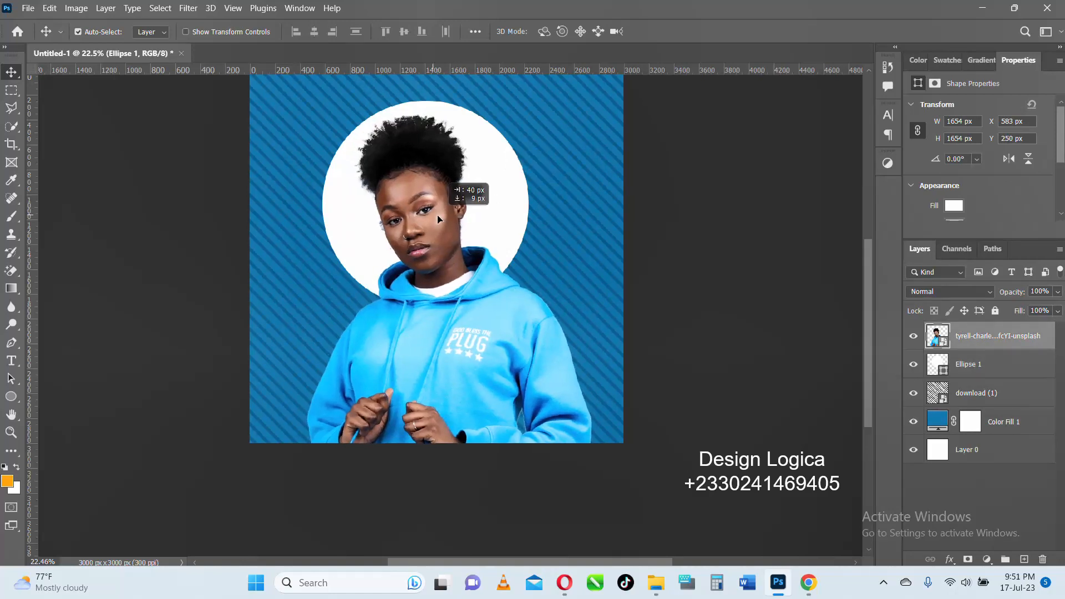
# - Center the white circle horizontally on the canvas
pyautogui.click(500, 211)
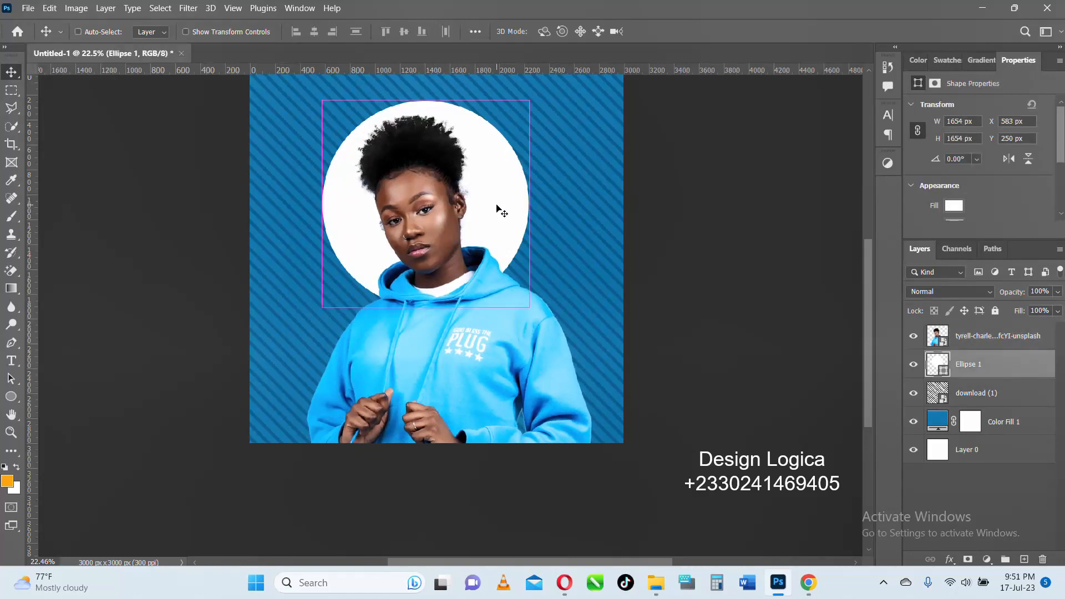
pyautogui.hotkey('ctrl', 'a')
pyautogui.click(314, 34)
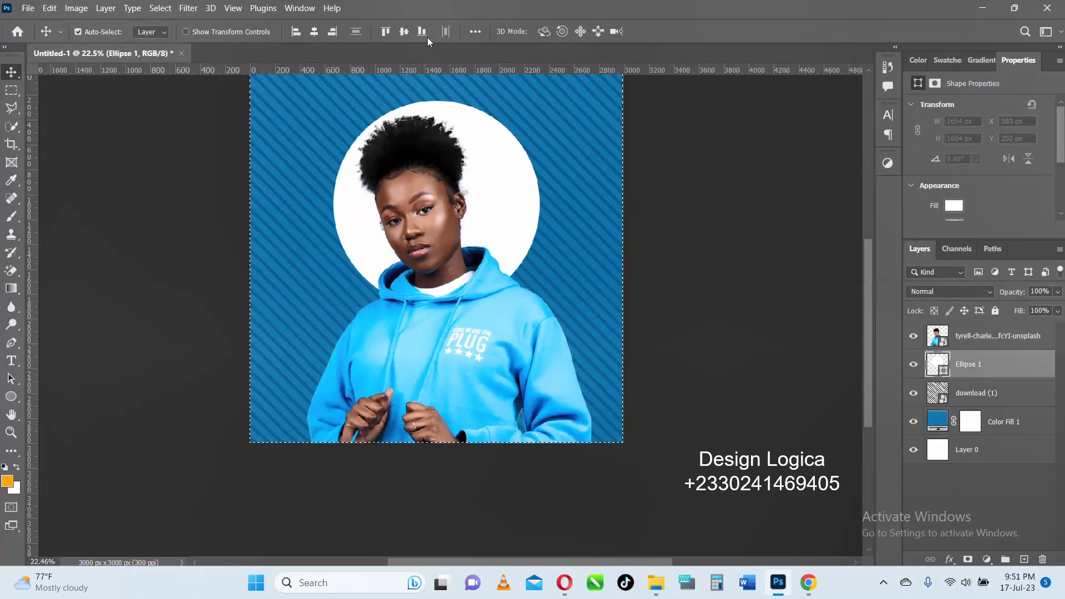
pyautogui.hotkey('ctrl', 'd')
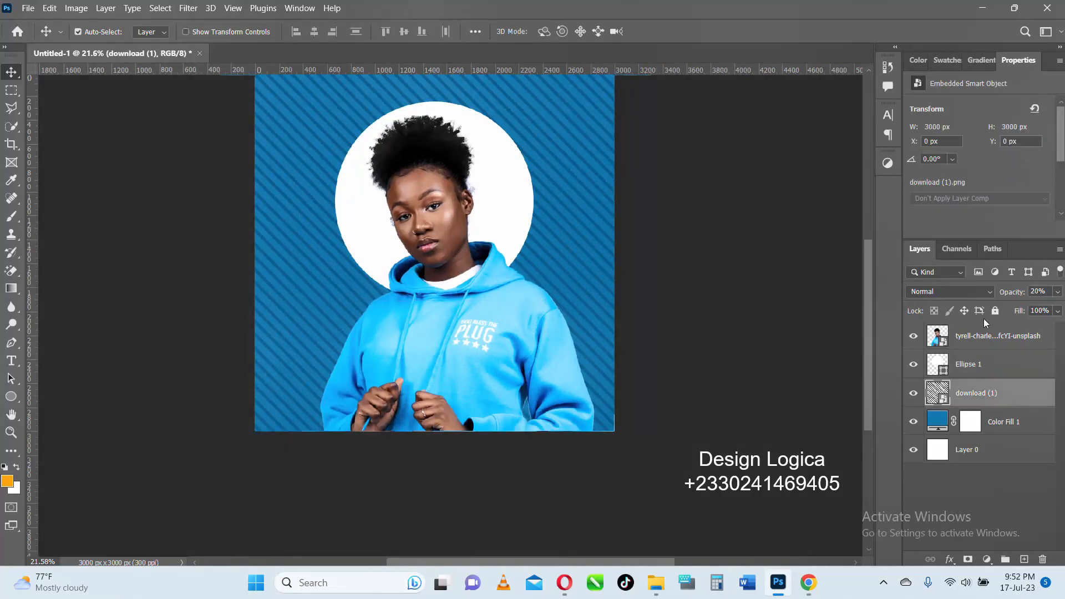
# - Set the opacity of the striped "download (1)" layer to 6%
pyautogui.moveTo(1024, 297); pyautogui.dragTo(1014, 297)
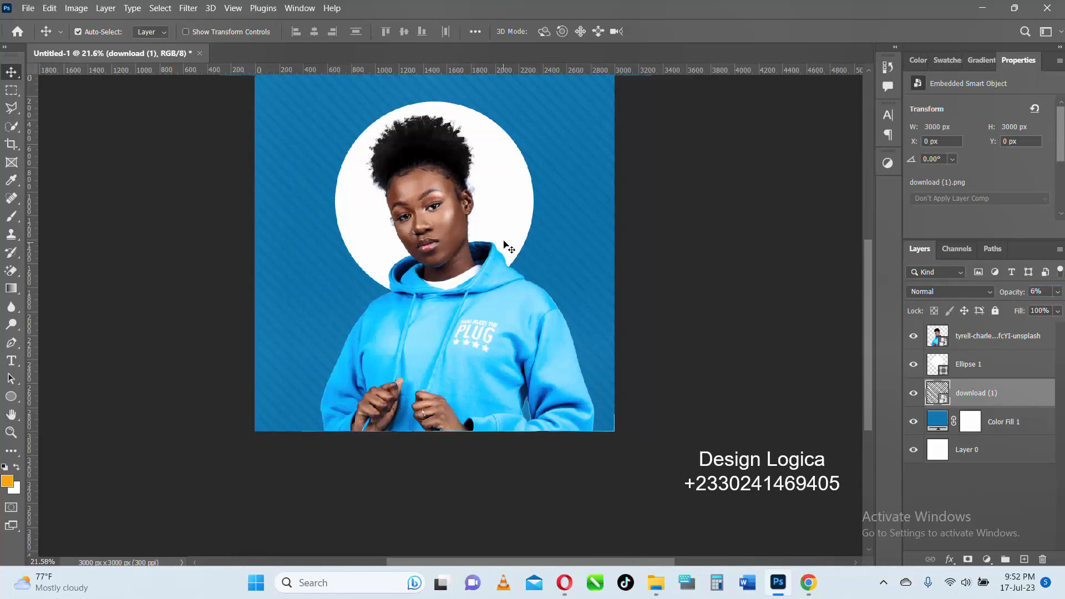
pyautogui.scroll(-1, 574, 240)
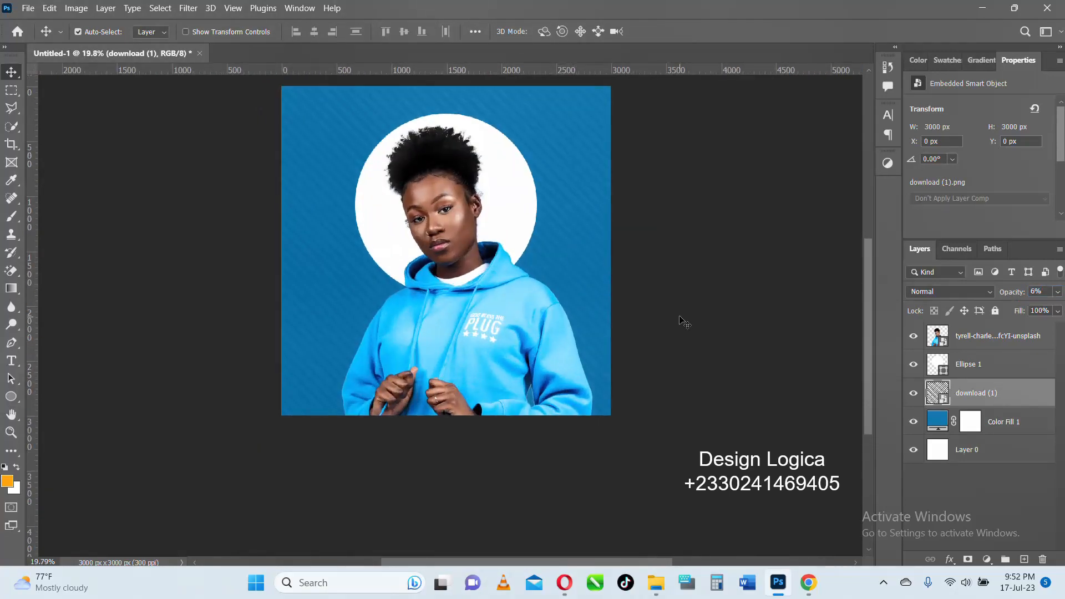
# - Add a Gradient fill layer directly above Color Fill 1
pyautogui.click(996, 424)
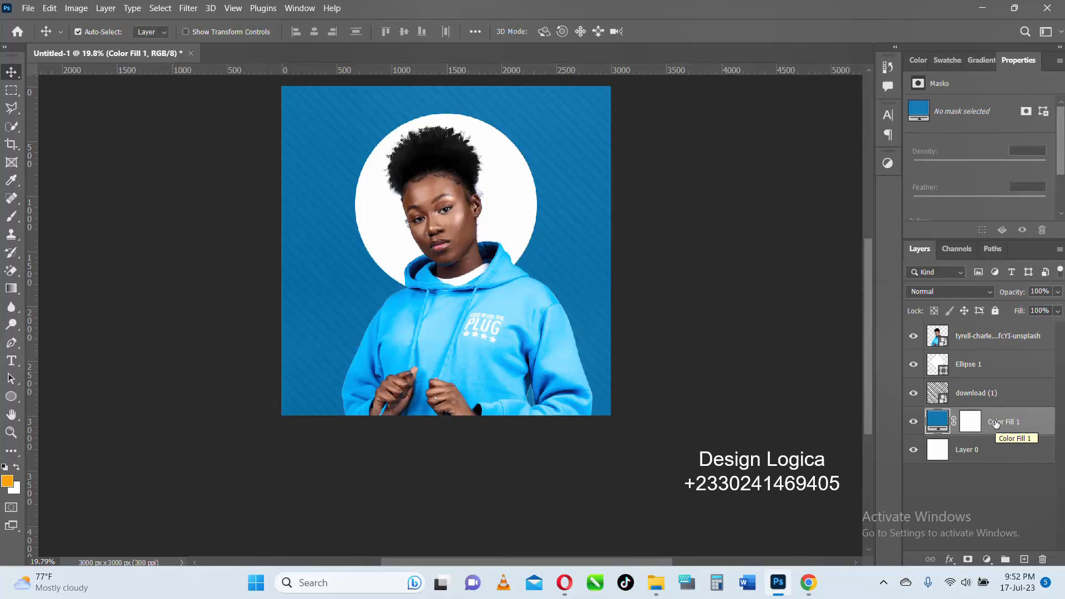
pyautogui.scroll(2, 357, 337)
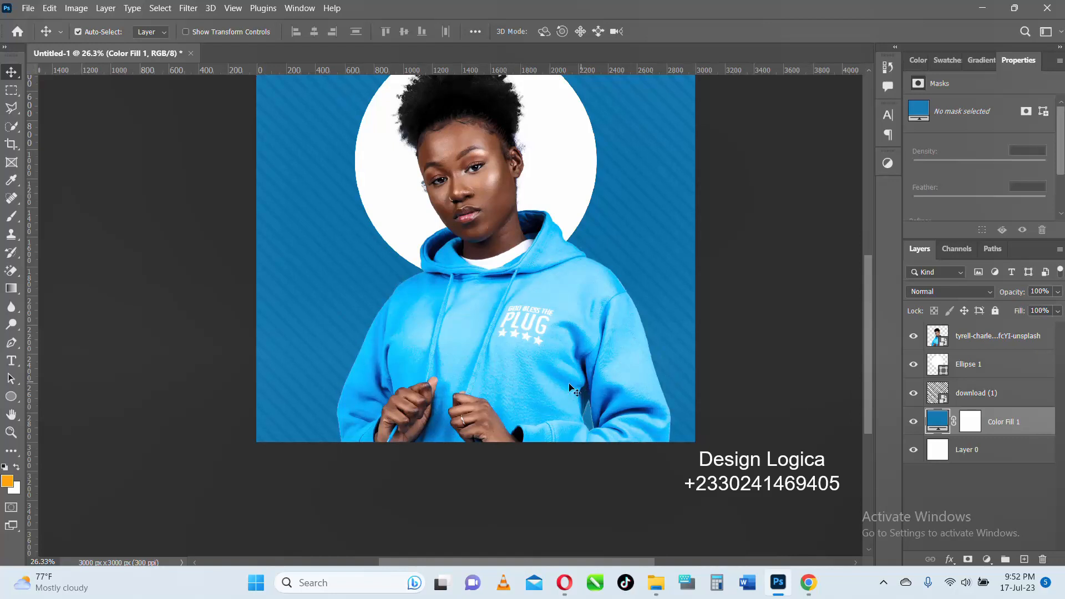
pyautogui.scroll(-1, 475, 413)
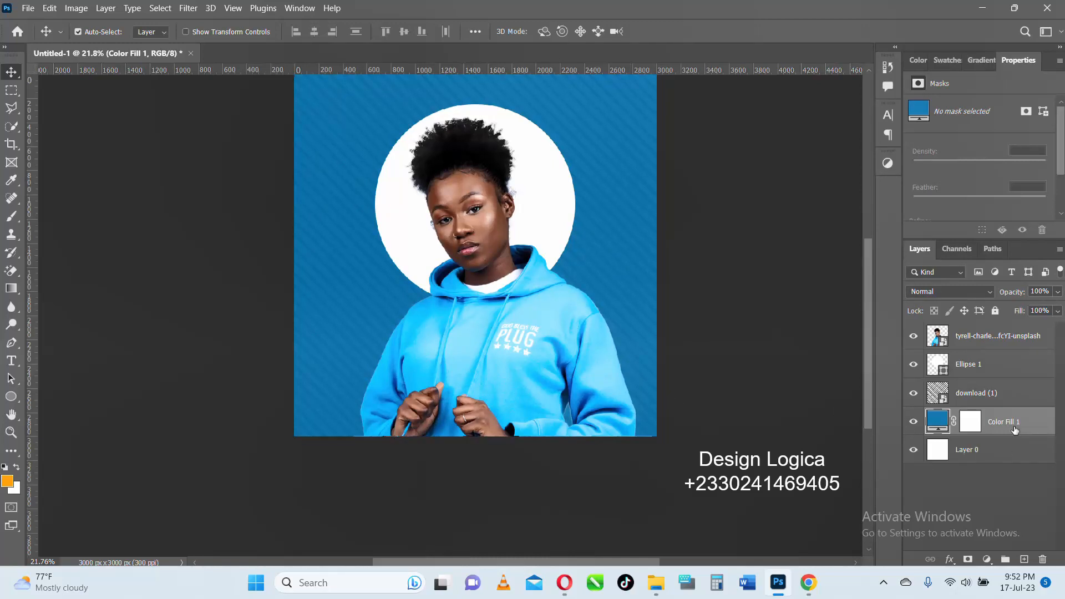
pyautogui.click(987, 559)
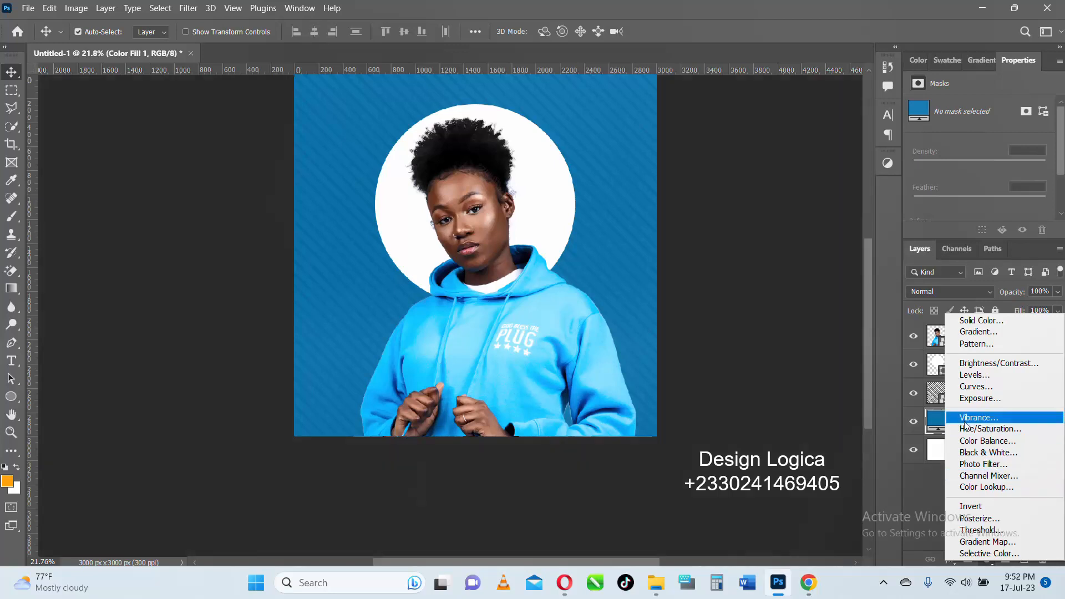
pyautogui.click(980, 332)
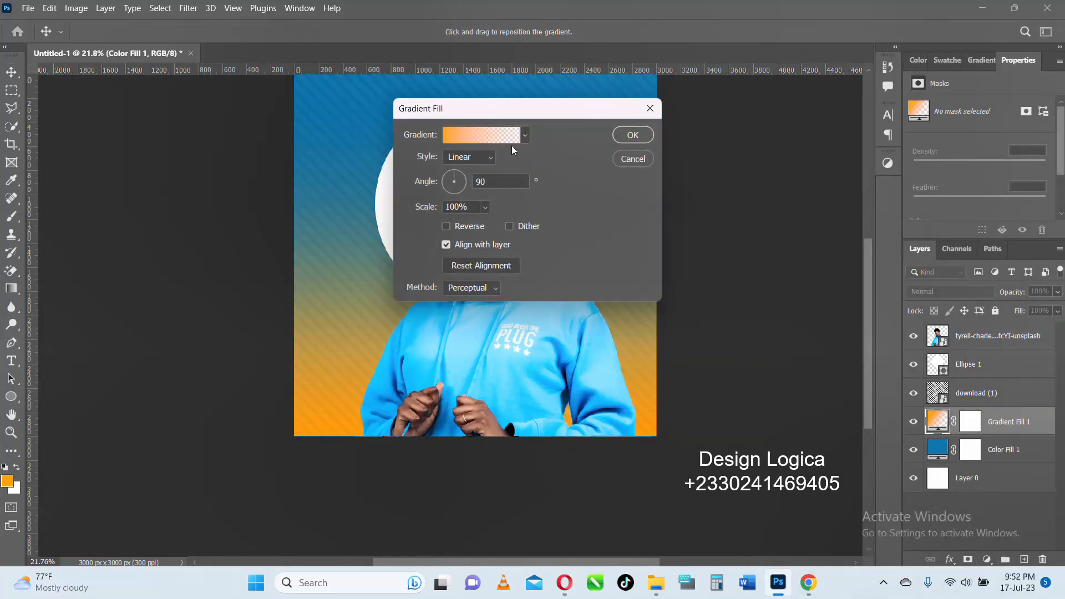
# - Change the gradient's starting color stop to a dark blue by sampling the hoodie and darkening the sampled shade
pyautogui.click(460, 137)
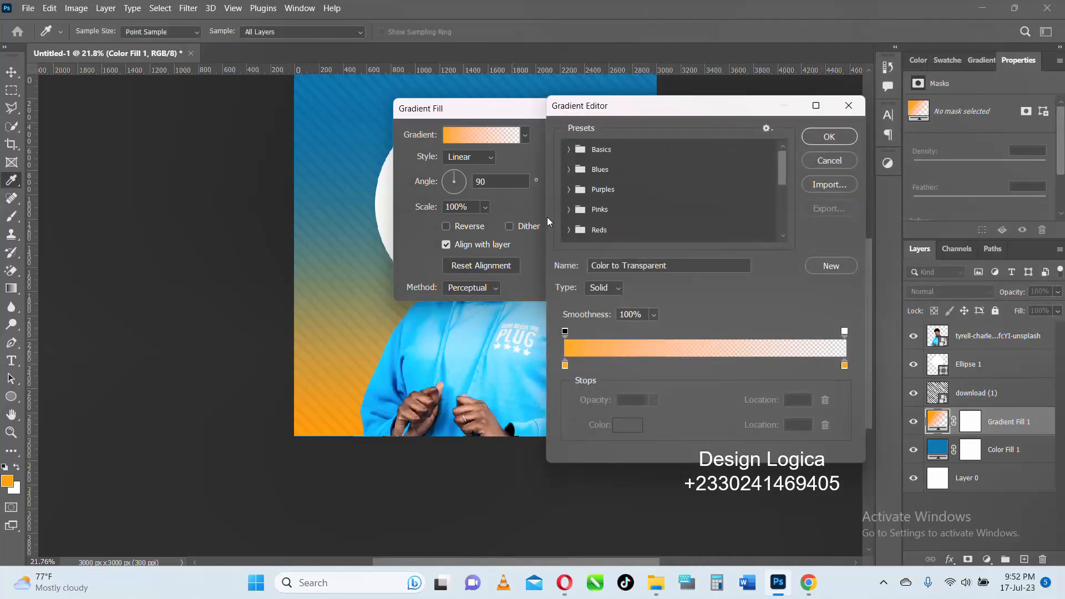
pyautogui.click(566, 365)
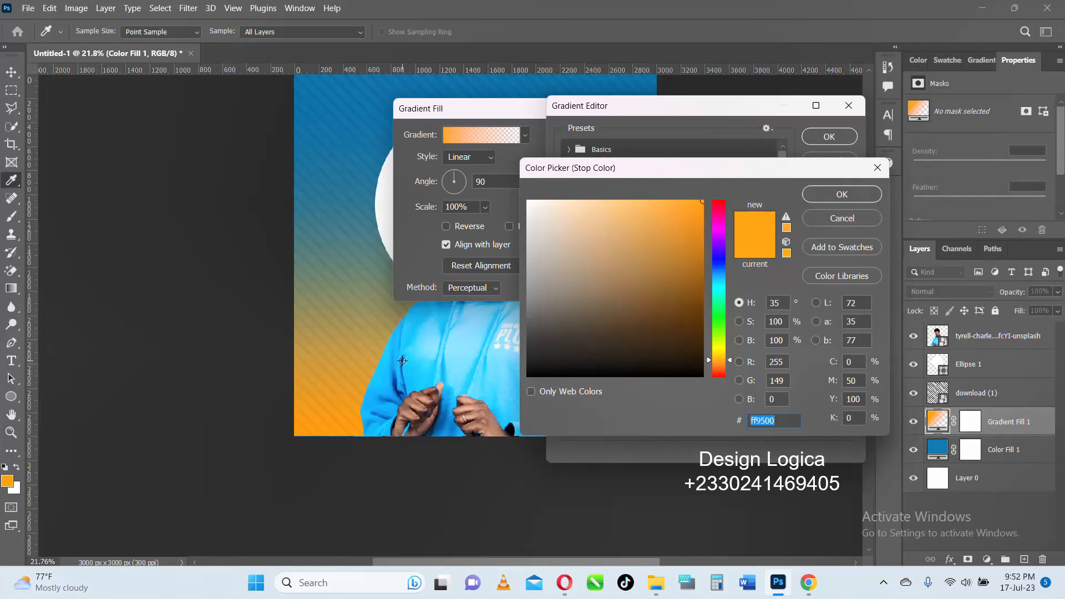
pyautogui.click(402, 360)
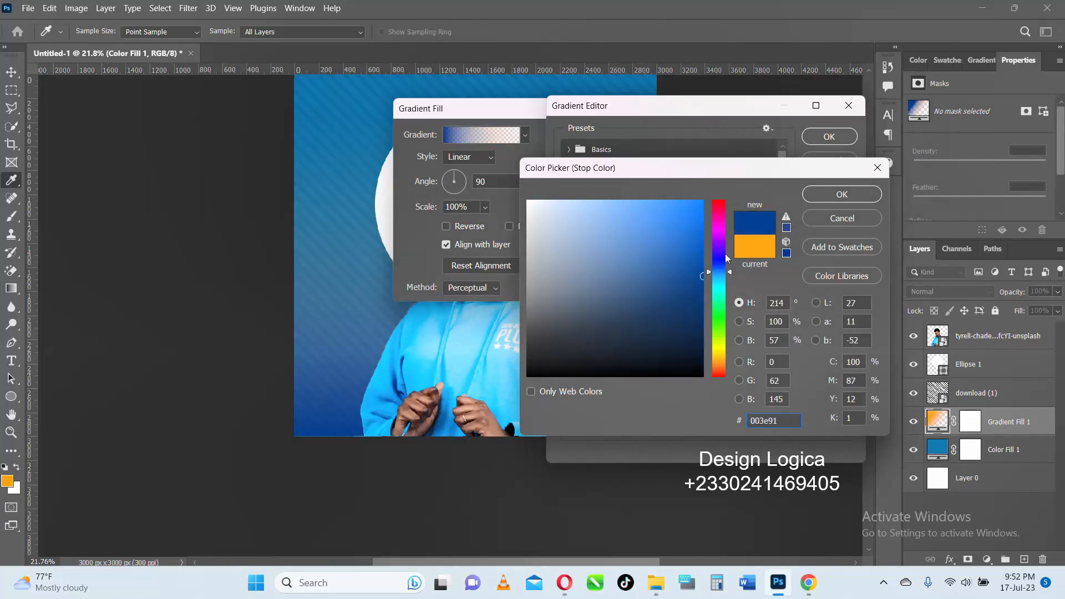
pyautogui.click(694, 293)
pyautogui.click(821, 198)
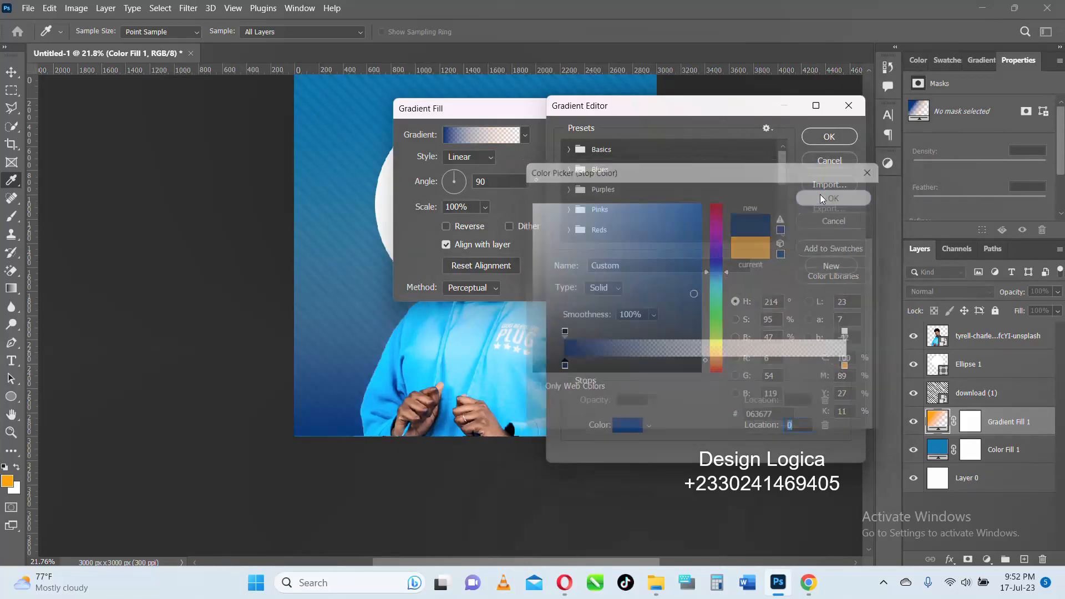
# - Set the gradient's ending color stop to the navy blue 062270
pyautogui.doubleClick(844, 365)
pyautogui.write('73d5fd')
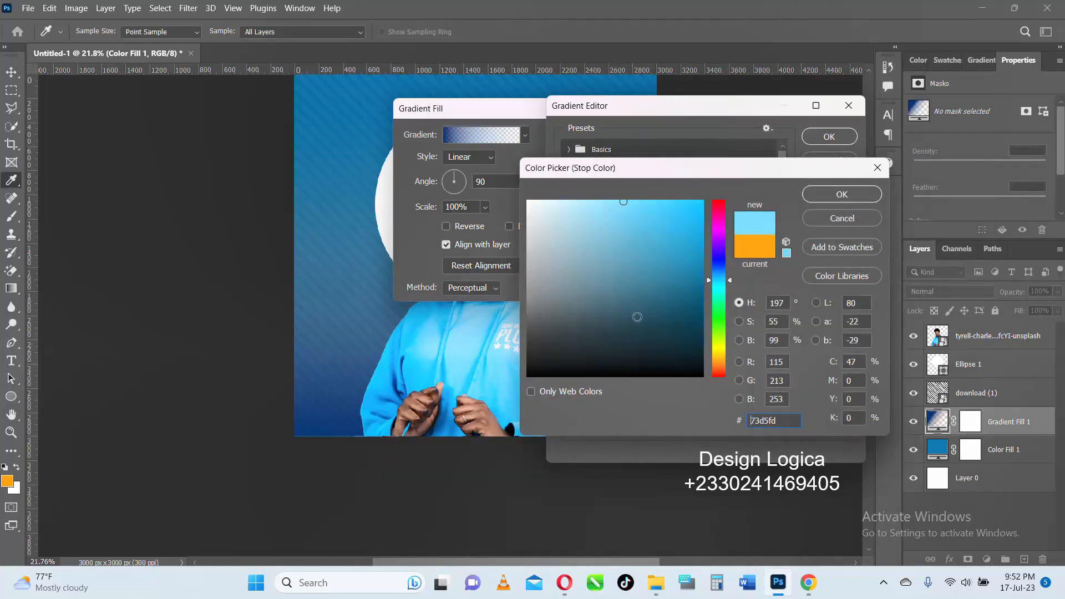
pyautogui.moveTo(689, 273); pyautogui.dragTo(700, 275)
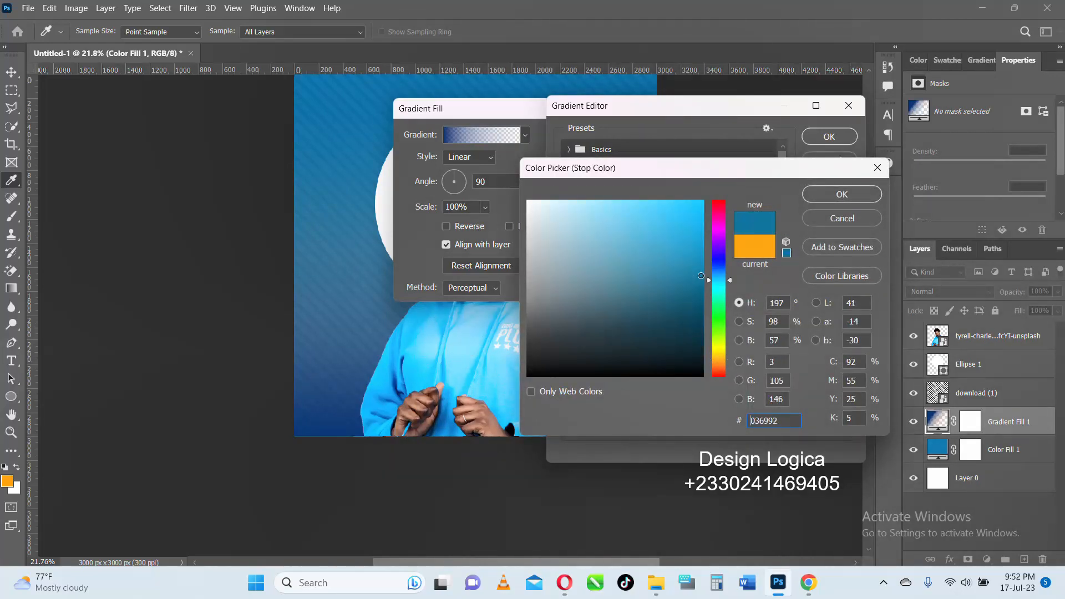
pyautogui.click(406, 357)
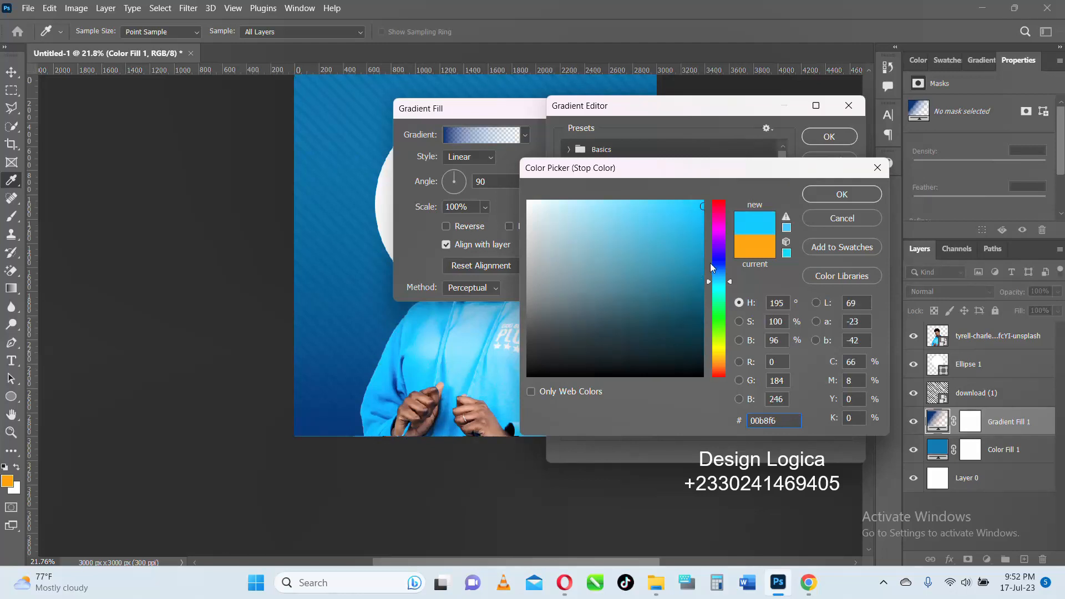
pyautogui.click(698, 287)
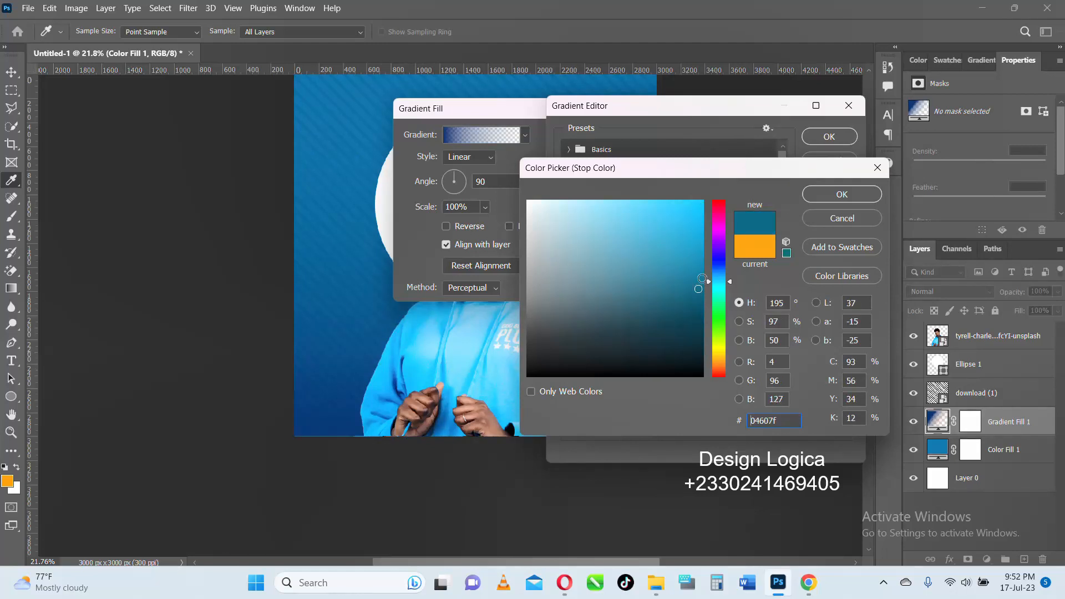
pyautogui.moveTo(716, 282)
pyautogui.mouseDown()
pyautogui.moveTo(715, 267)
pyautogui.moveTo(693, 299)
pyautogui.mouseUp()
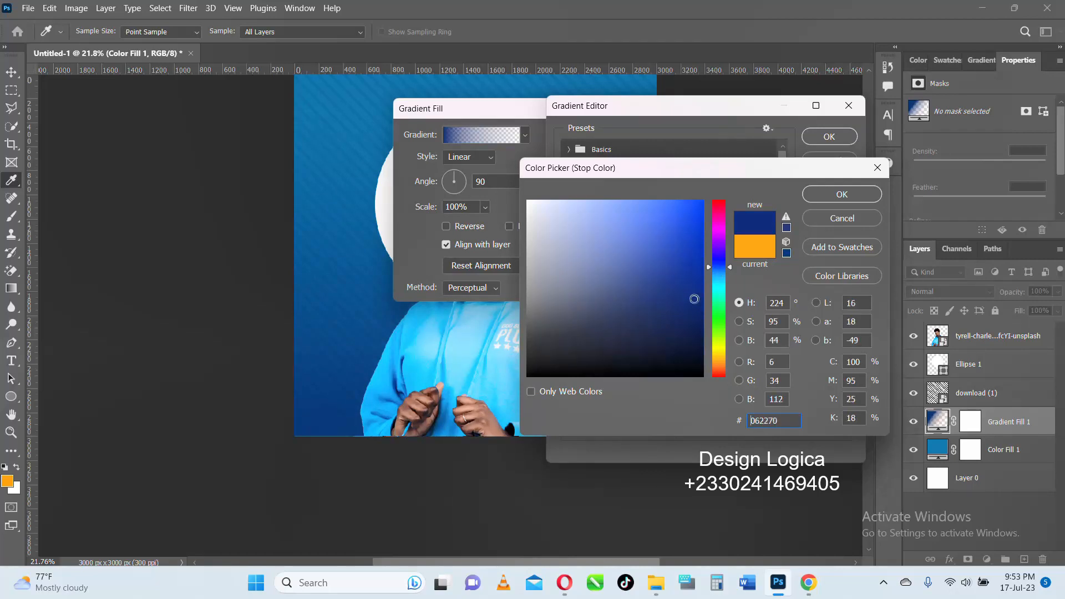
pyautogui.click(849, 195)
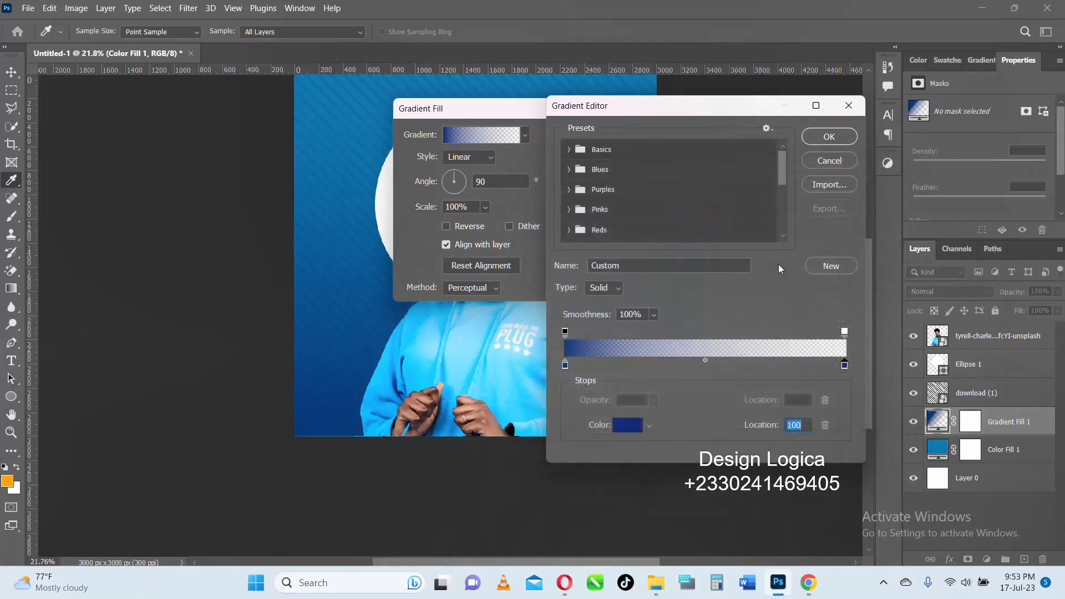
# - Move the gradient's starting color stop to location 44 and spread two 100% opacity stops inward to extend the solid blue part
pyautogui.click(566, 332)
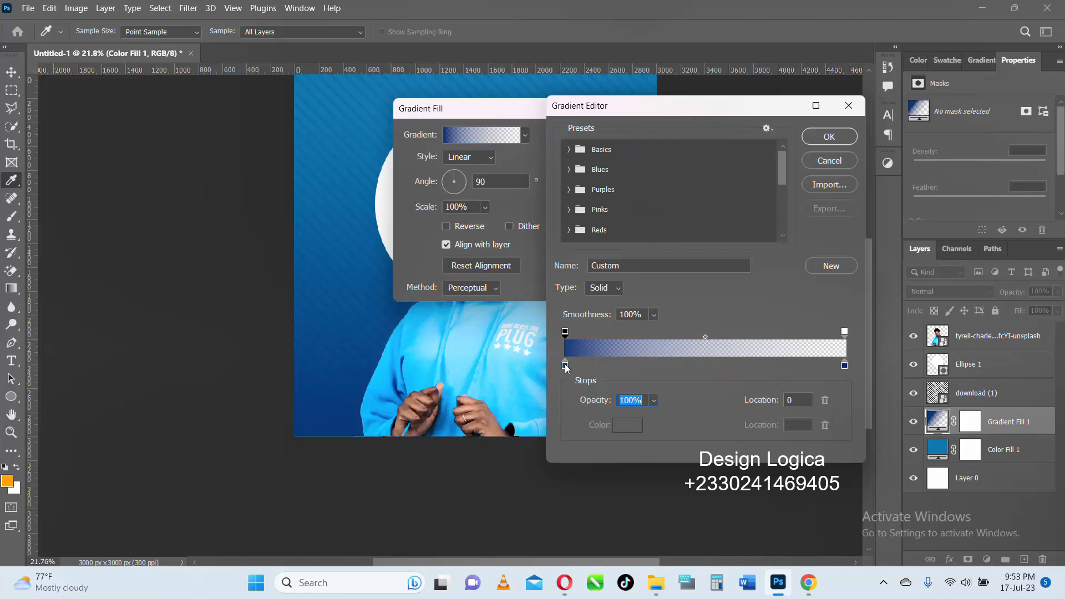
pyautogui.moveTo(565, 366); pyautogui.dragTo(649, 369)
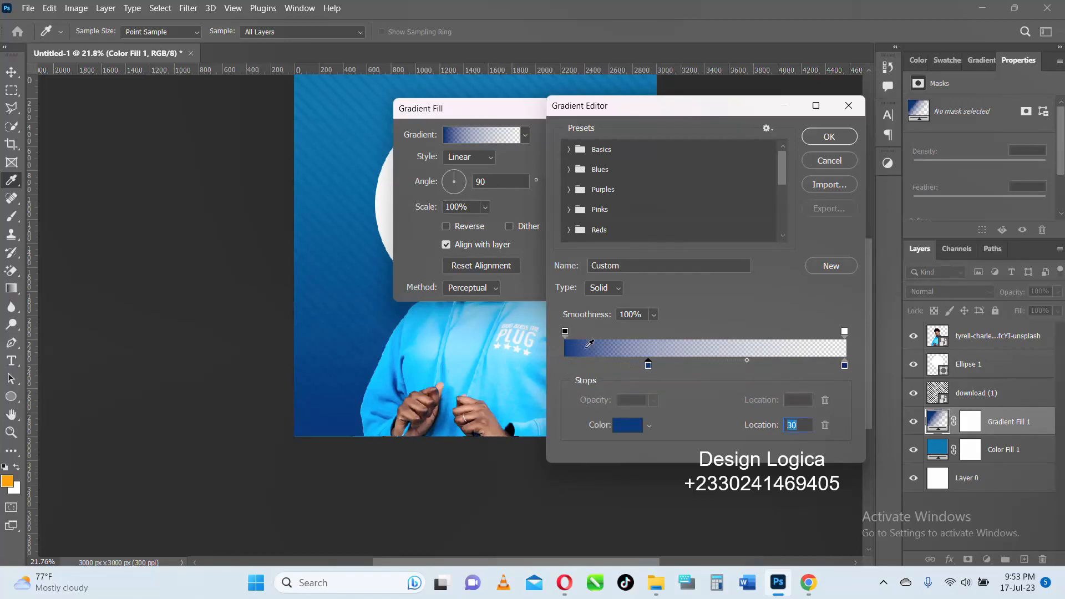
pyautogui.moveTo(566, 332); pyautogui.dragTo(687, 364)
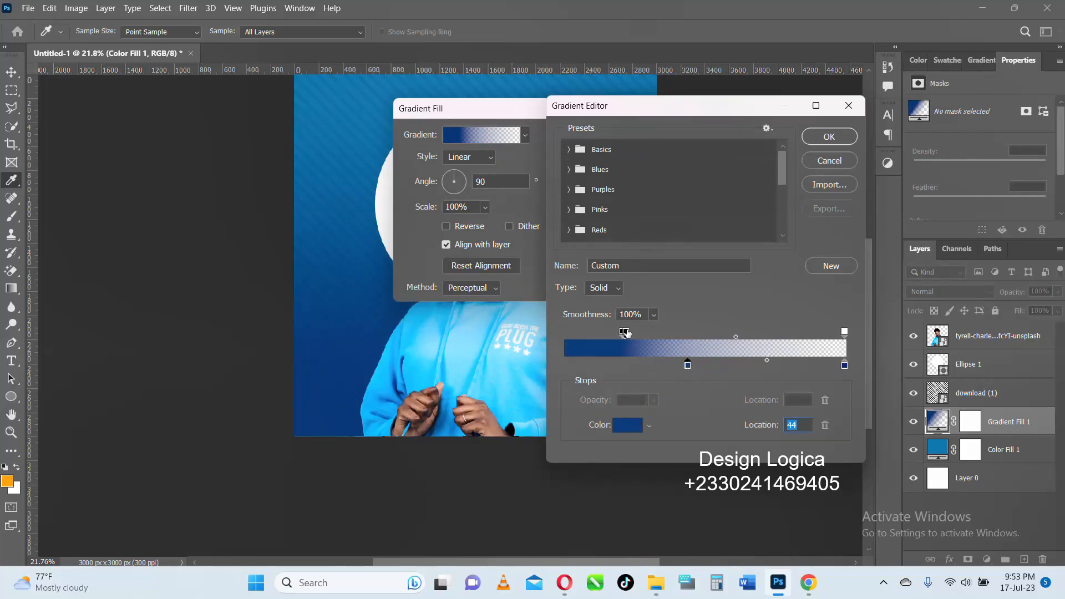
pyautogui.moveTo(625, 332); pyautogui.dragTo(658, 332)
pyautogui.click(845, 366)
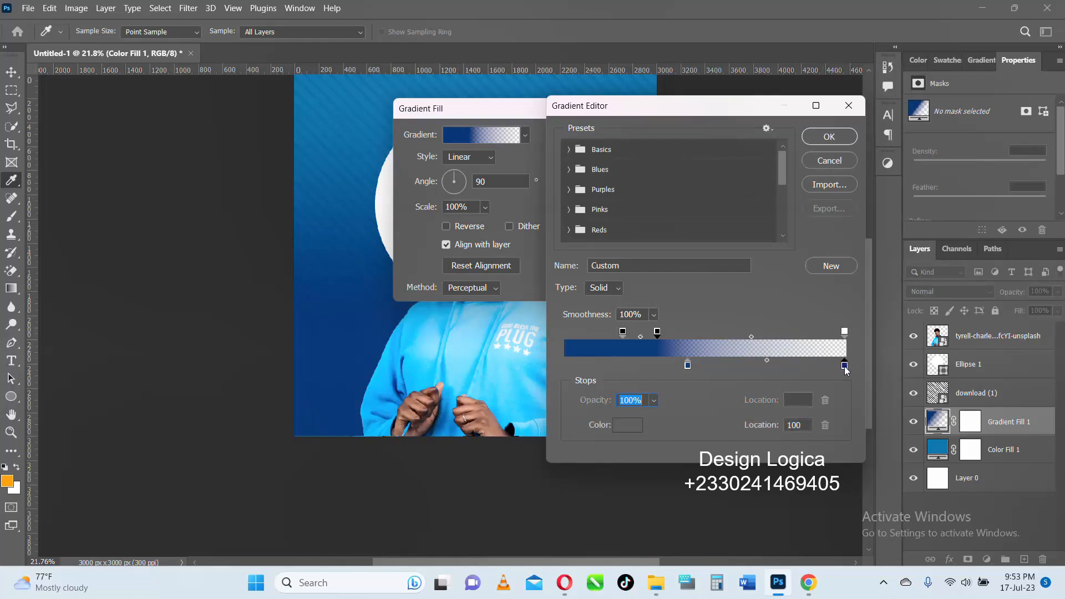
pyautogui.doubleClick(844, 366)
pyautogui.click(853, 198)
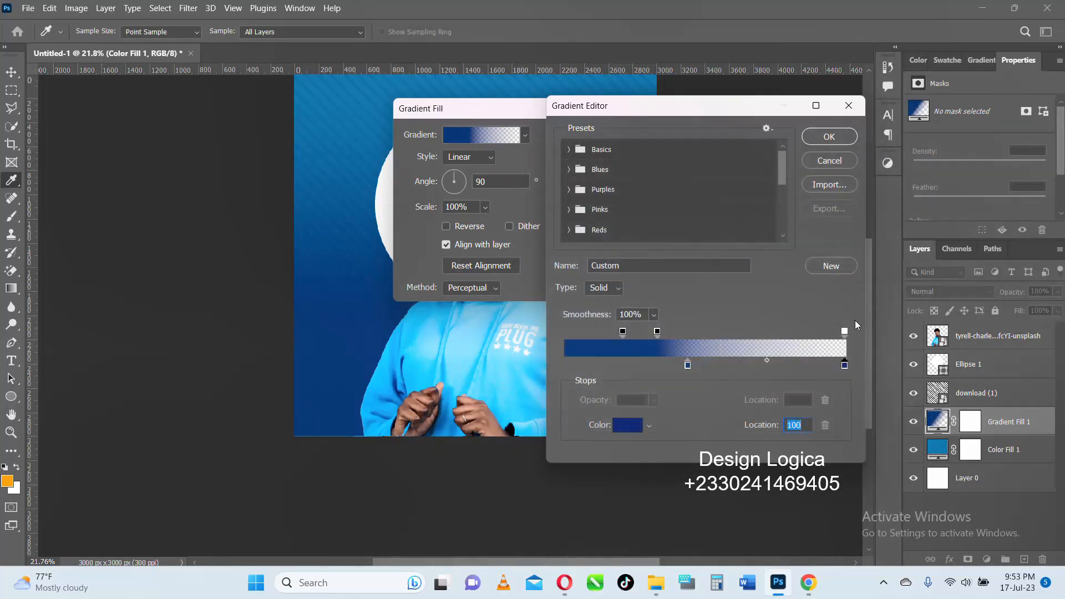
# - Set the gradient's end opacity to 53%, shift its starting color stop inward and the second 100% opacity stop to location 46, and apply it
pyautogui.click(844, 332)
pyautogui.moveTo(592, 404)
pyautogui.mouseDown()
pyautogui.moveTo(606, 403)
pyautogui.moveTo(585, 401)
pyautogui.mouseUp()
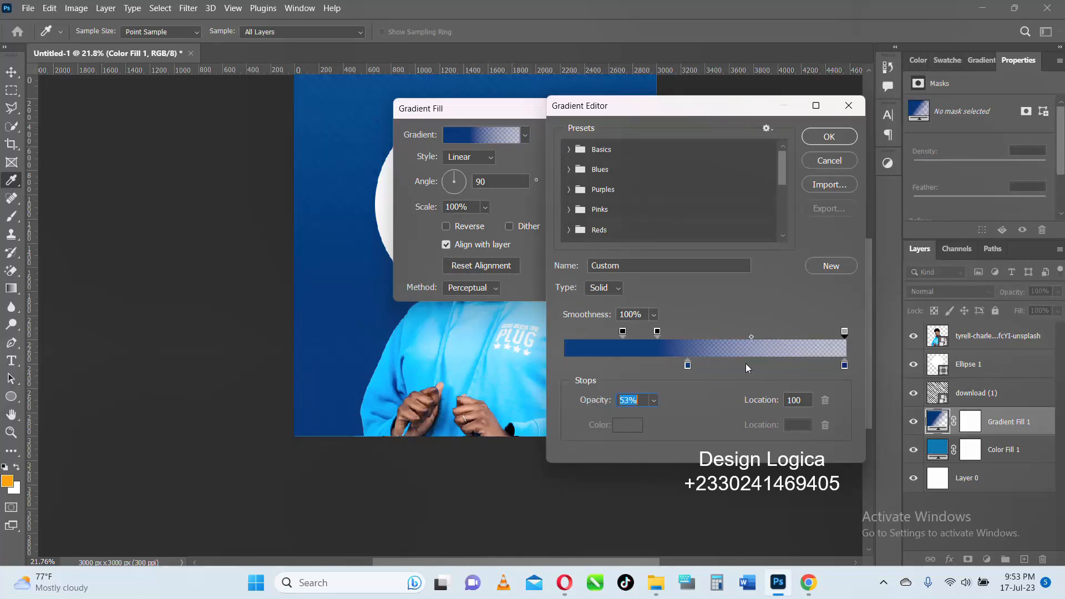
pyautogui.moveTo(688, 366); pyautogui.dragTo(731, 367)
pyautogui.moveTo(658, 332); pyautogui.dragTo(693, 333)
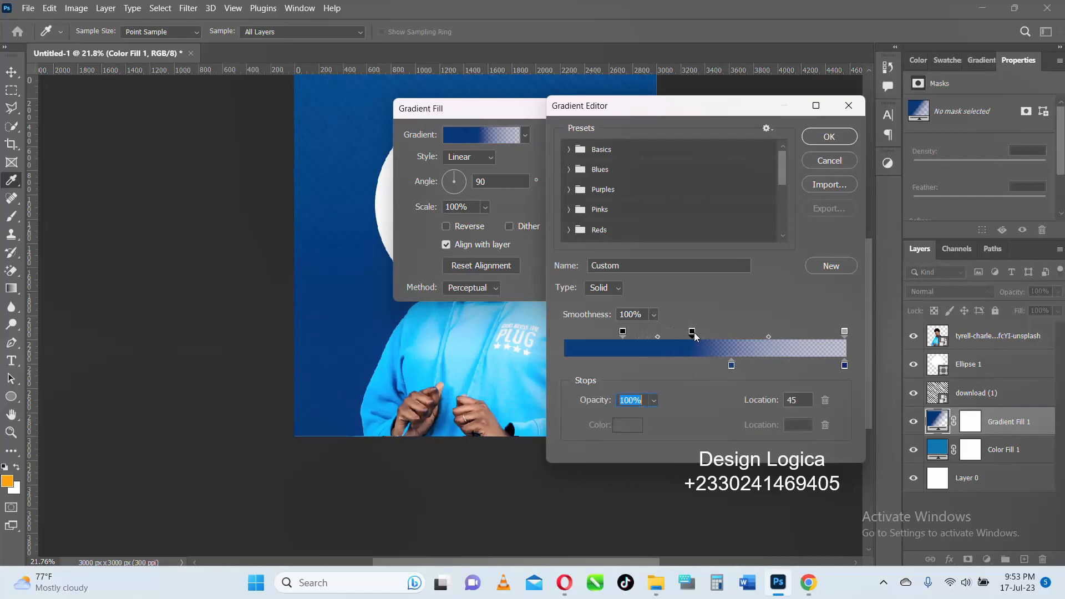
pyautogui.click(838, 135)
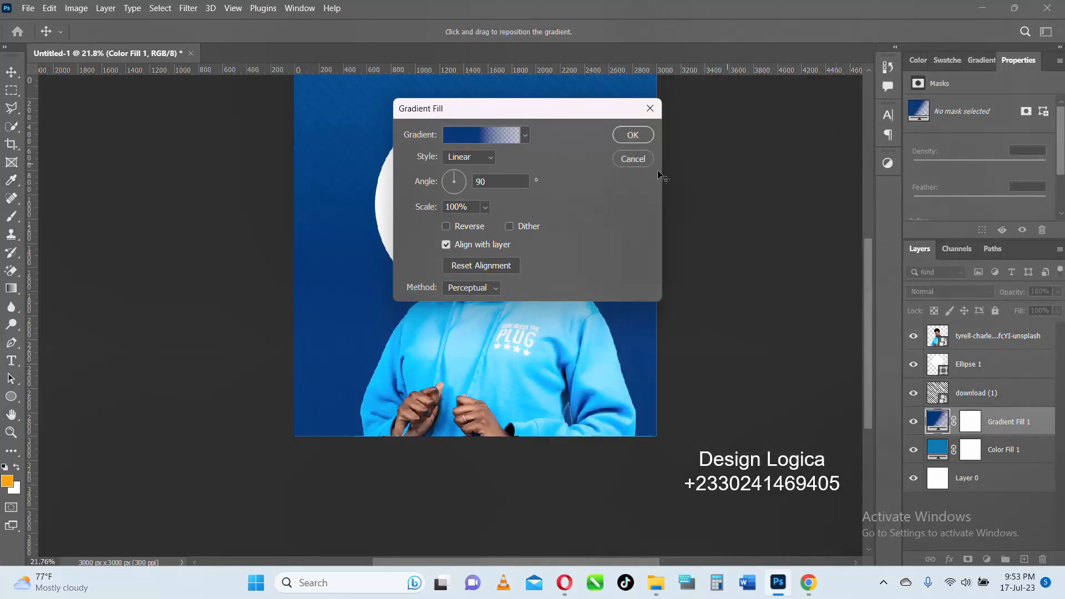
pyautogui.click(635, 138)
# - Add a two-line HAPPY BIRTHDAY text in Poppins SemiBold above the portrait layer, starting beside the hoodie's sleeve
pyautogui.scroll(-5, 428, 230)
pyautogui.scroll(4, 428, 230)
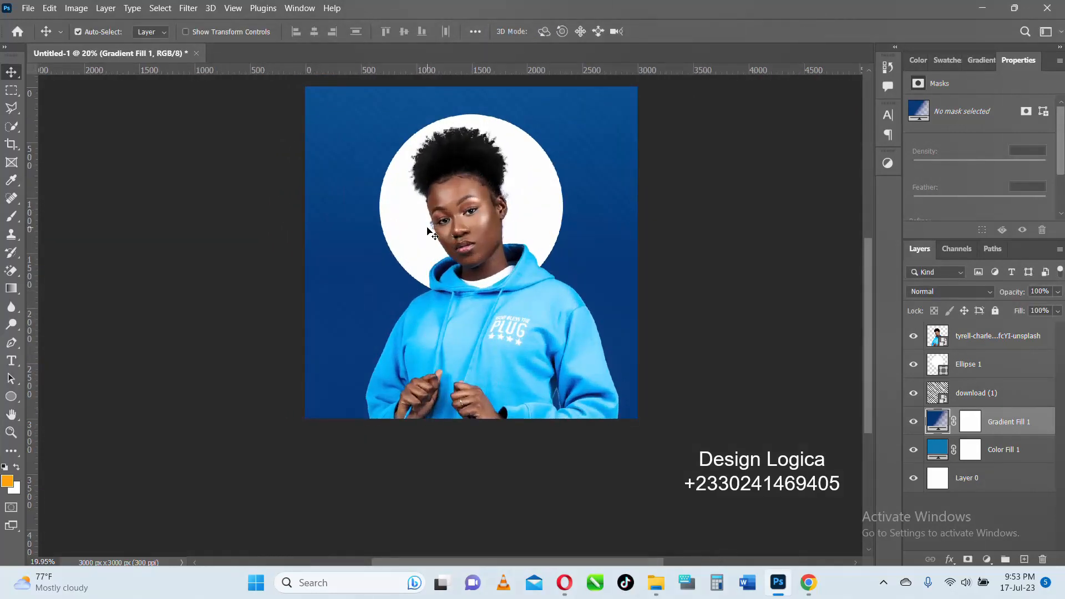
pyautogui.scroll(3, 427, 230)
pyautogui.scroll(-4, 428, 230)
pyautogui.scroll(3, 428, 230)
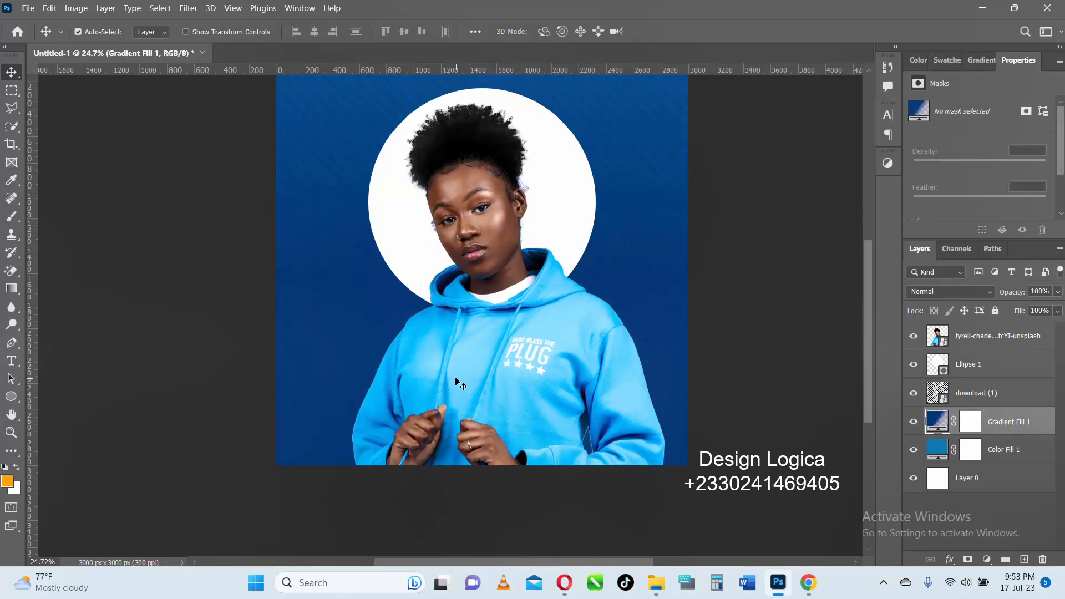
pyautogui.click(11, 361)
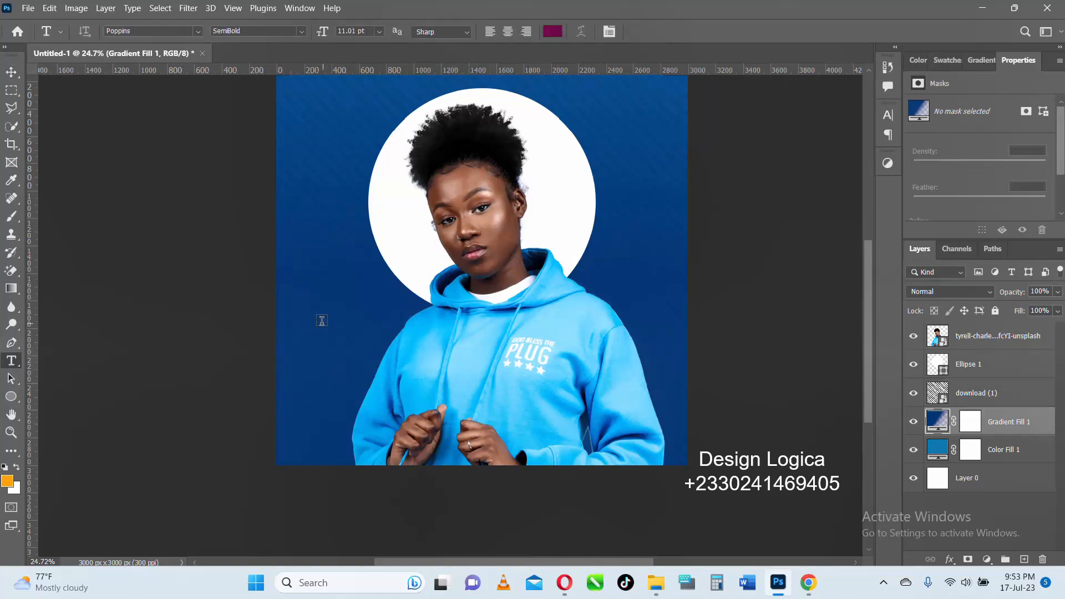
pyautogui.click(971, 333)
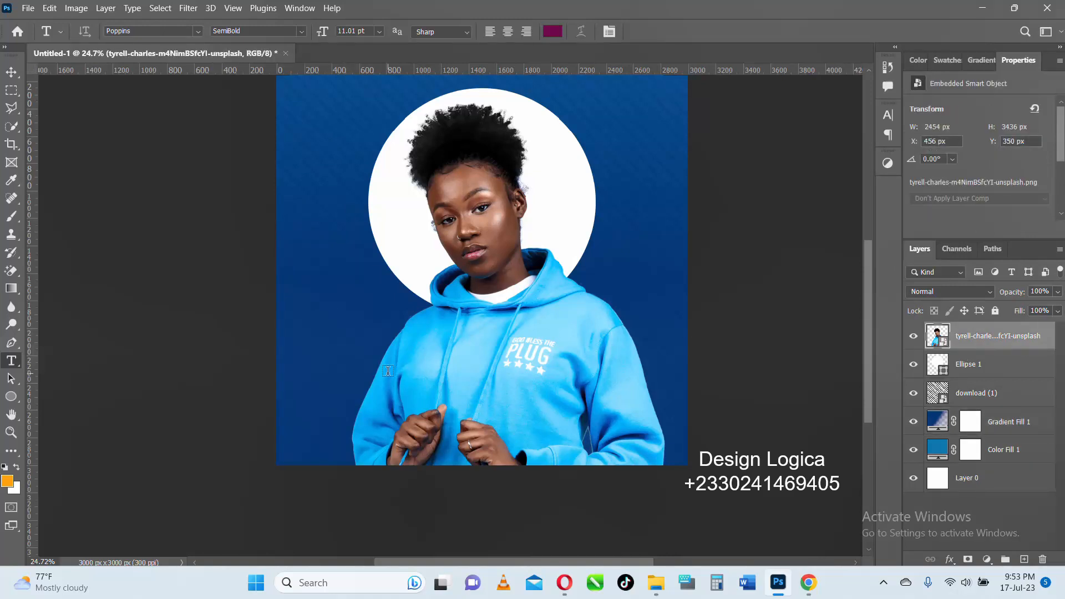
pyautogui.click(336, 342)
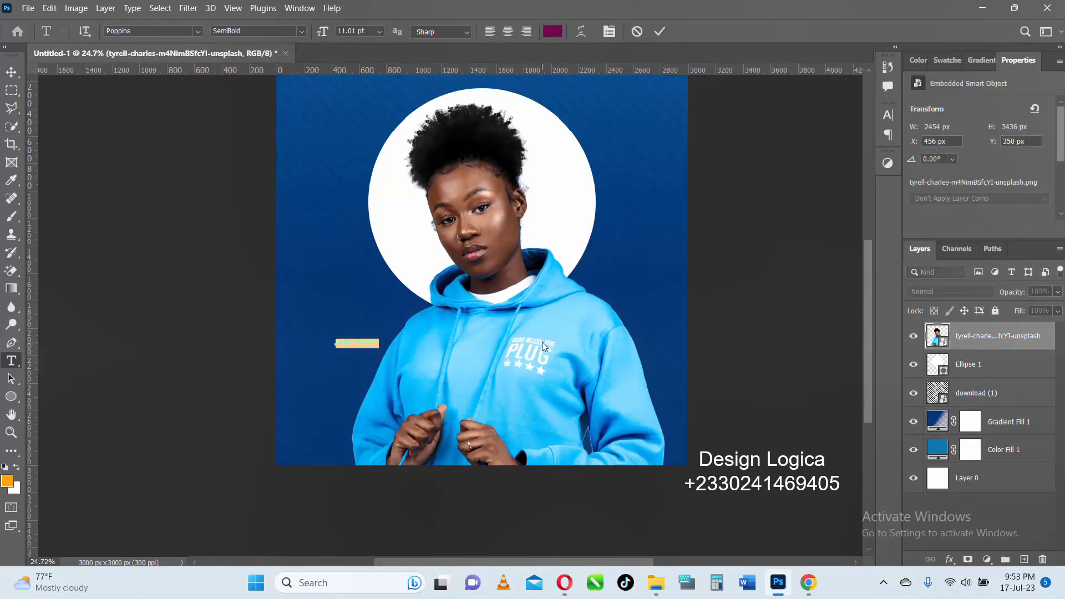
pyautogui.press('BackSpace')
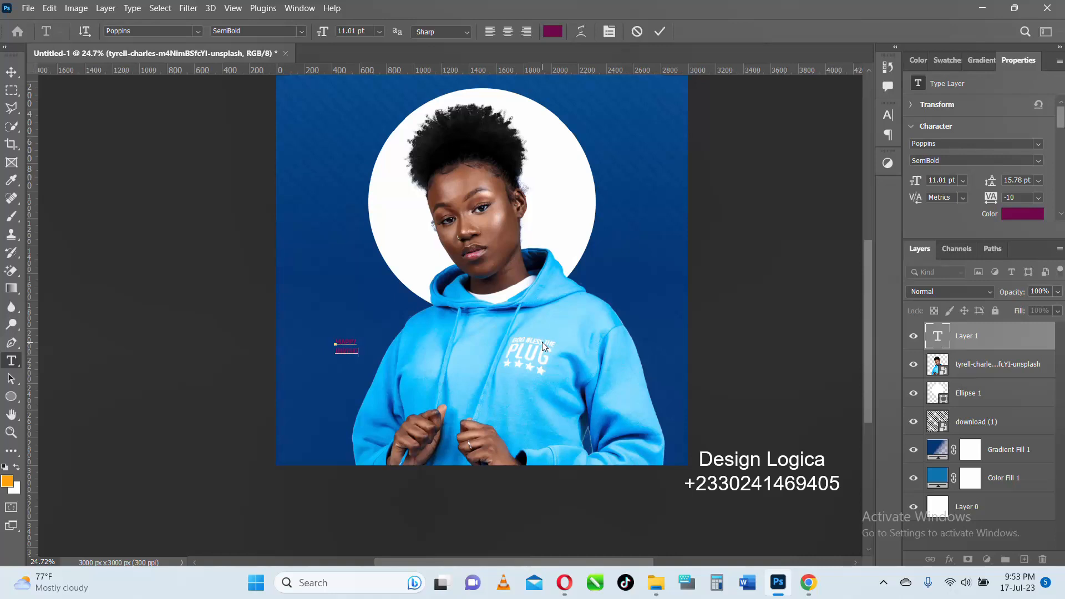
# - Color the whole HAPPY BIRTHDAY text white and set its size to 61 pt with 49 pt leading
pyautogui.hotkey('ctrl', 'a')
pyautogui.click(947, 60)
pyautogui.click(914, 105)
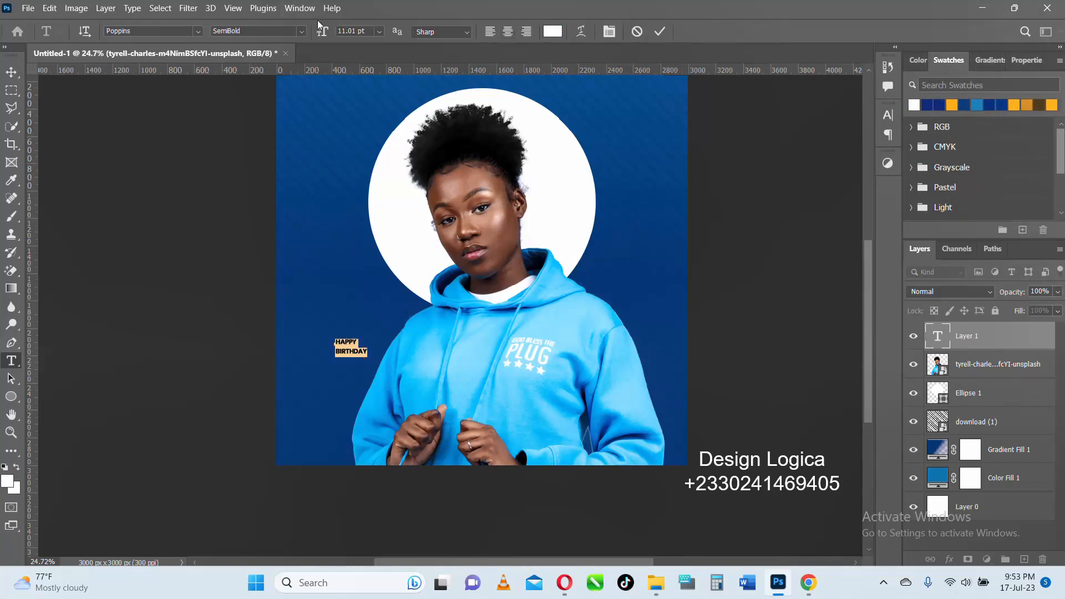
pyautogui.moveTo(322, 33); pyautogui.dragTo(358, 46)
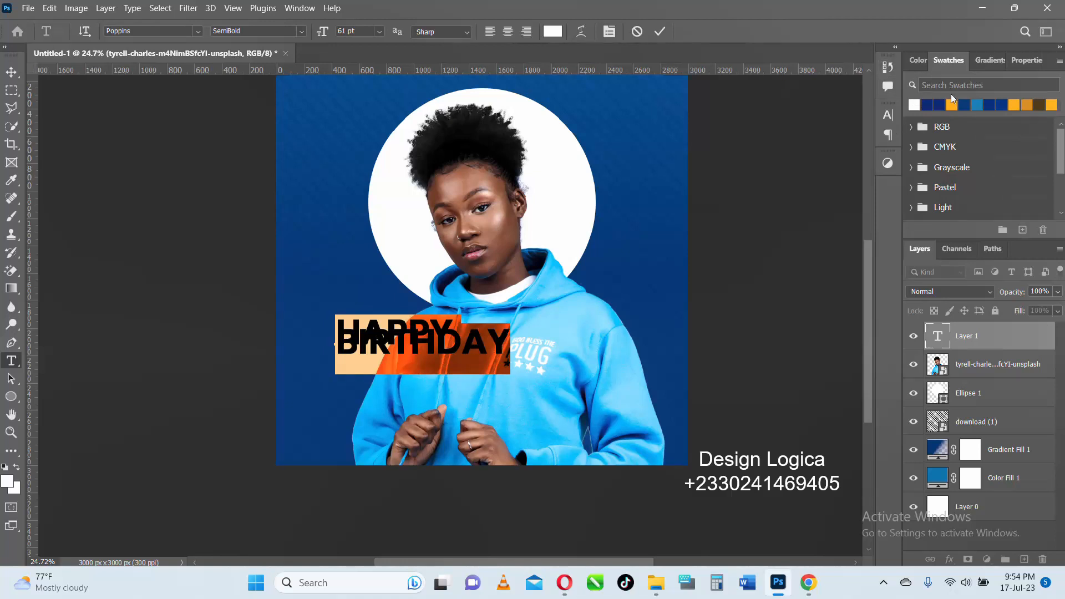
pyautogui.click(888, 115)
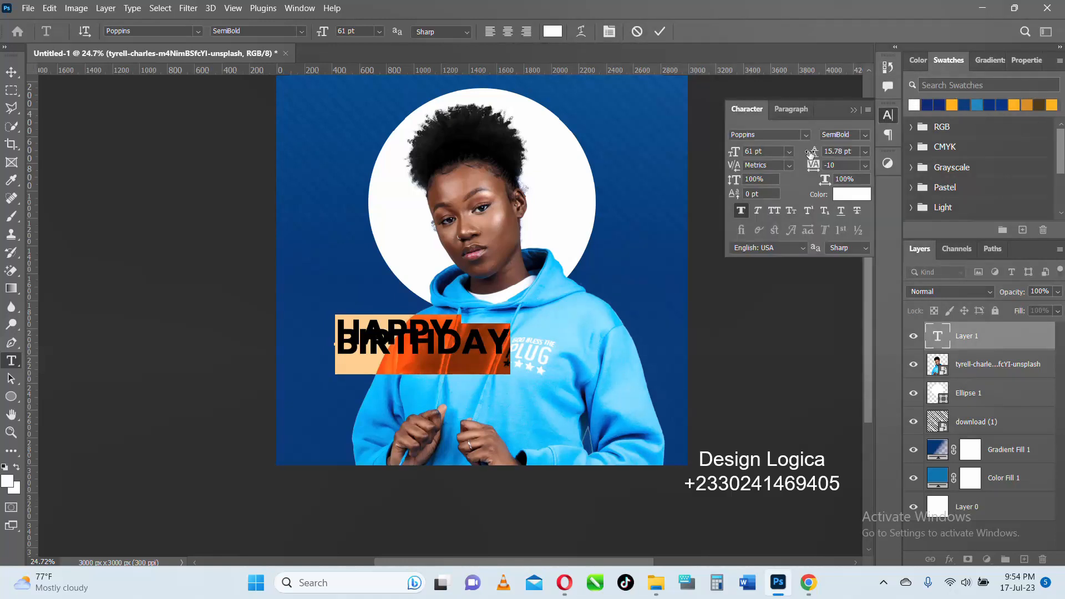
pyautogui.moveTo(813, 151); pyautogui.dragTo(834, 156)
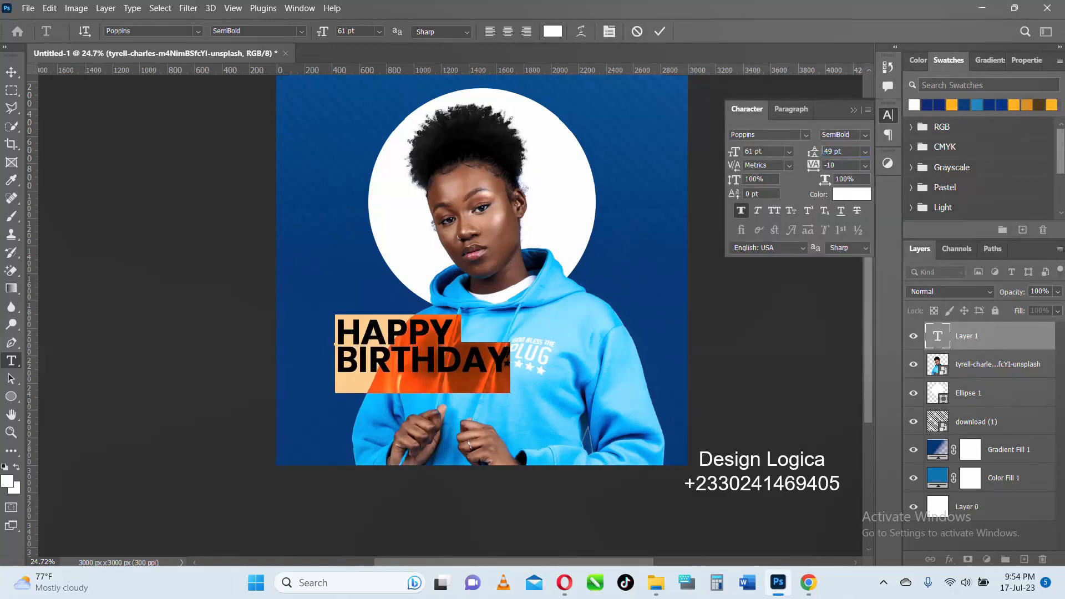
pyautogui.click(659, 33)
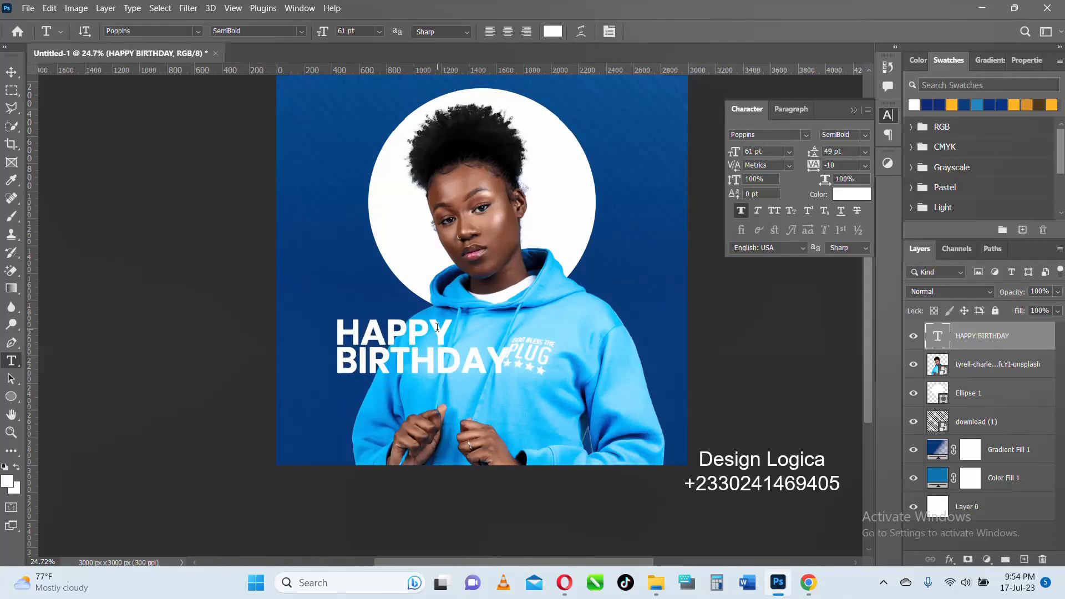
# - Move the HAPPY BIRTHDAY text toward the lower-left corner of the design and set its leading to 54 pt
pyautogui.press('v')
pyautogui.moveTo(439, 331); pyautogui.dragTo(412, 361)
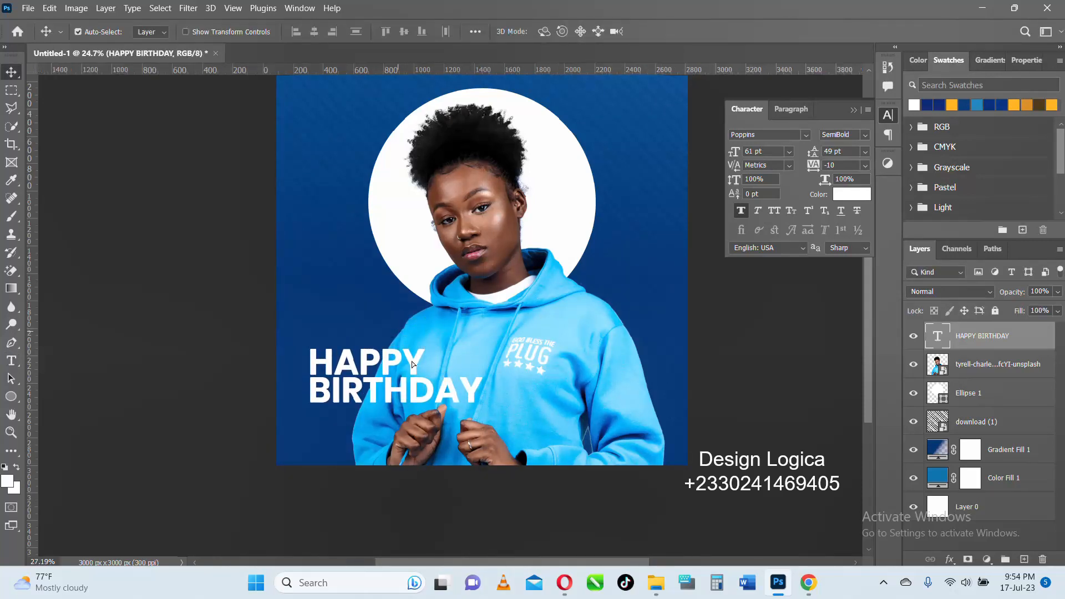
pyautogui.scroll(3, 411, 361)
pyautogui.doubleClick(412, 363)
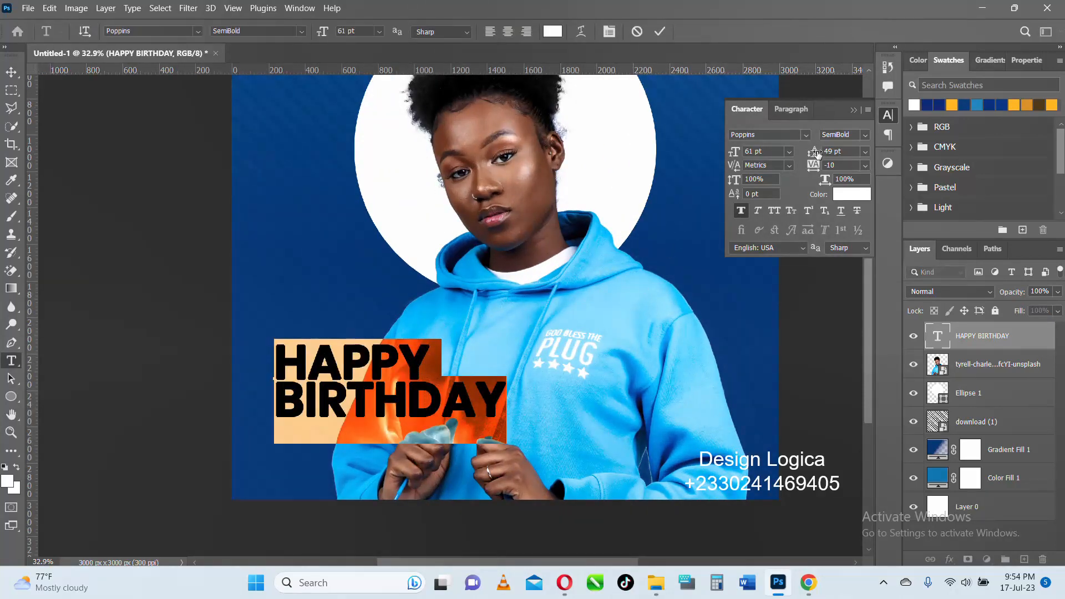
pyautogui.moveTo(817, 154); pyautogui.dragTo(825, 154)
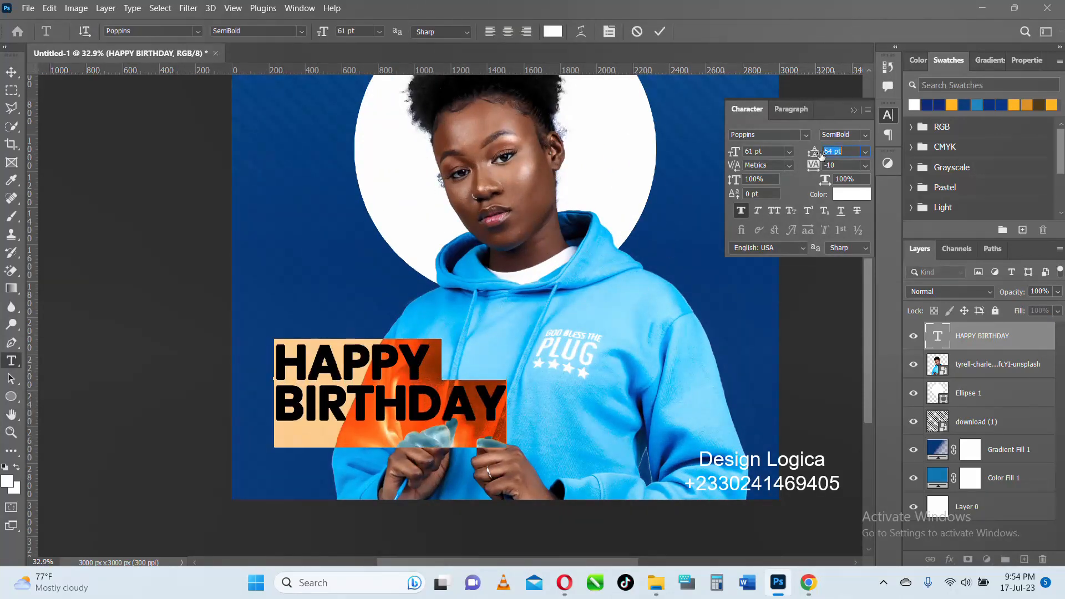
pyautogui.click(658, 32)
# - Add a separate text layer below HAPPY BIRTHDAY reading "Dr. Design Logica" in Poppins Light
pyautogui.scroll(1, 391, 416)
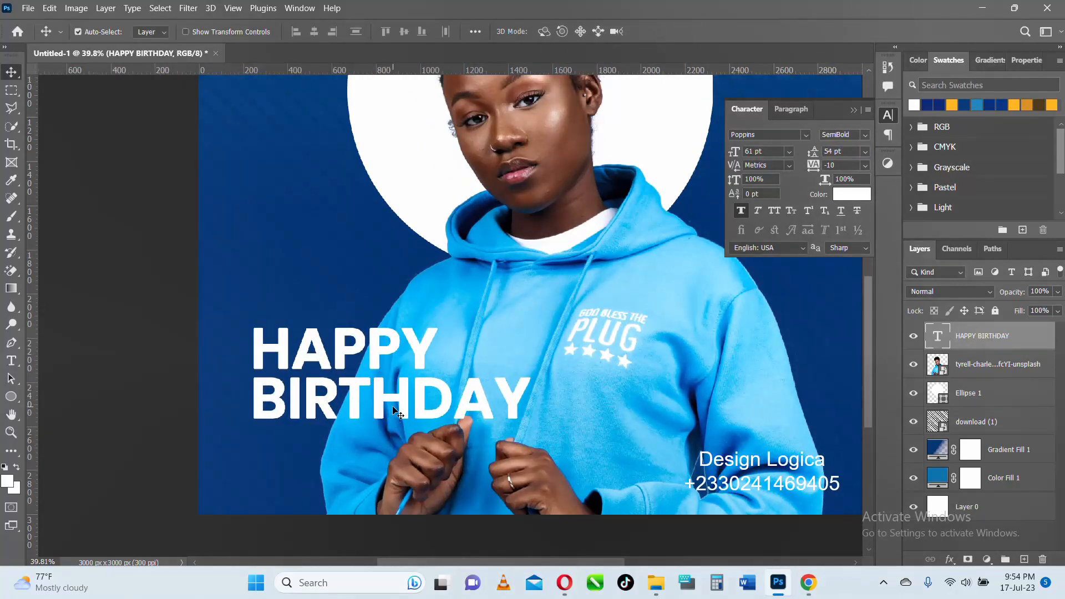
pyautogui.press('t')
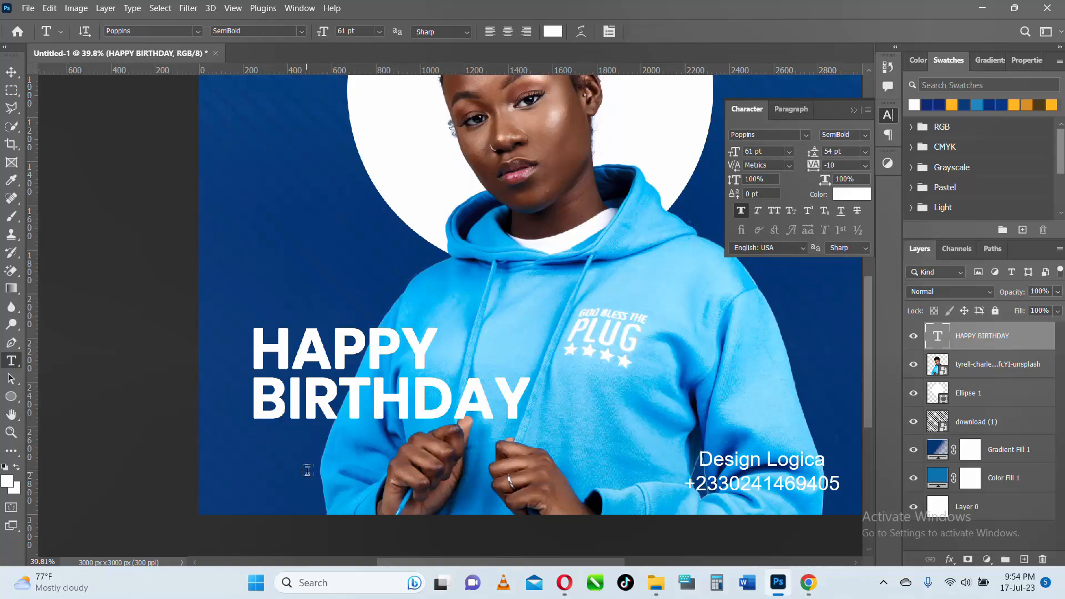
pyautogui.click(277, 450)
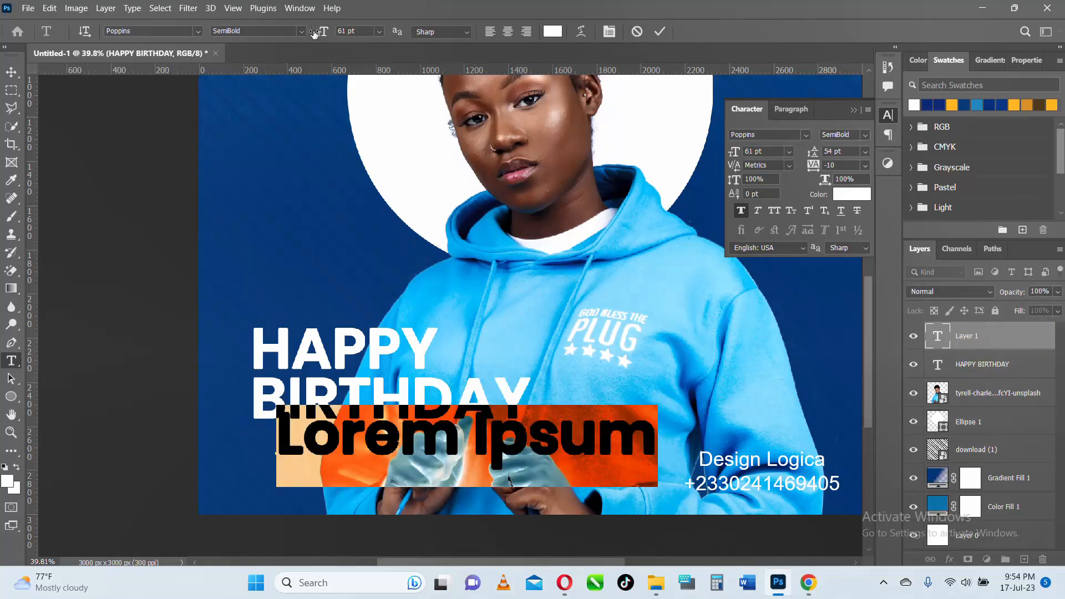
pyautogui.click(302, 31)
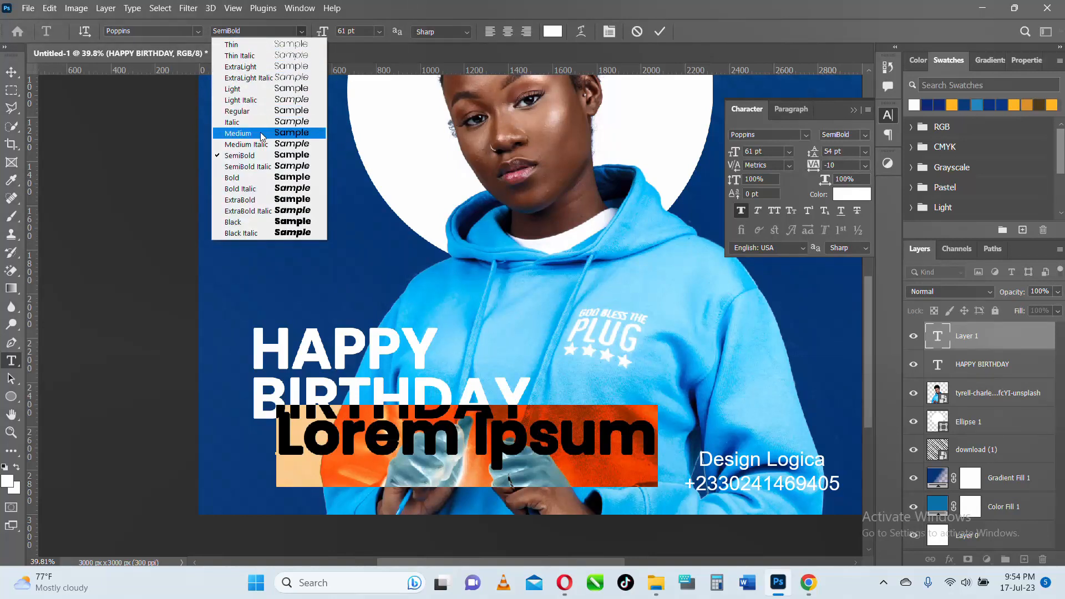
pyautogui.click(263, 90)
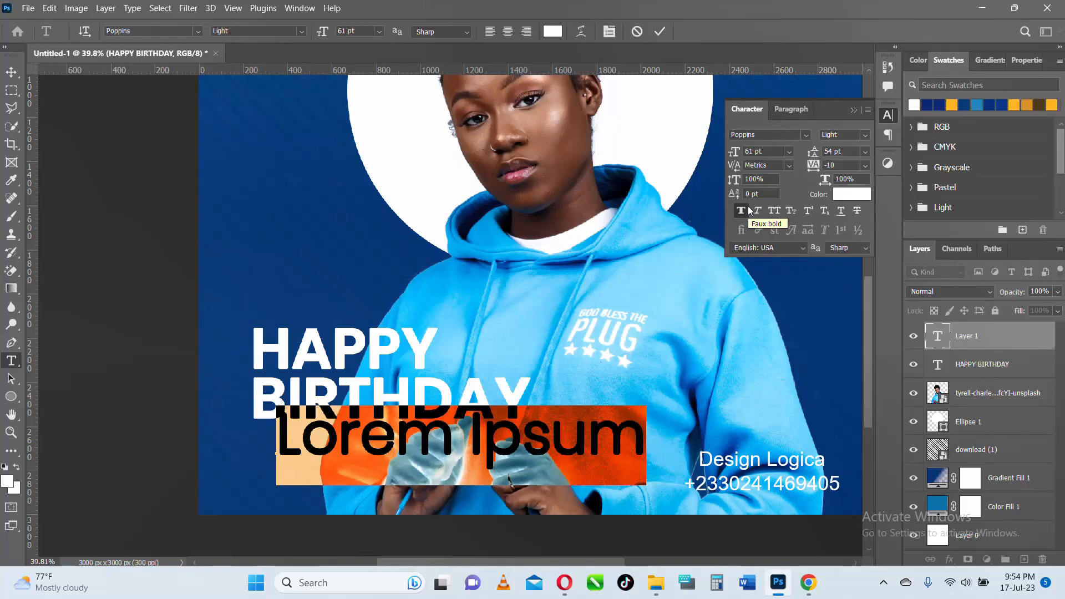
pyautogui.write('D')
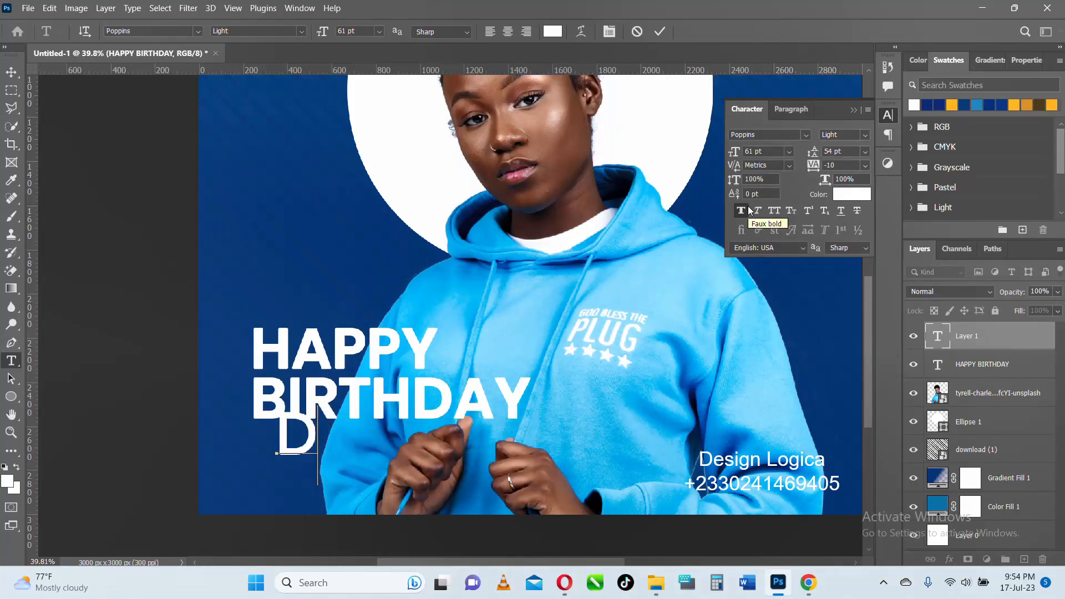
pyautogui.write('r.')
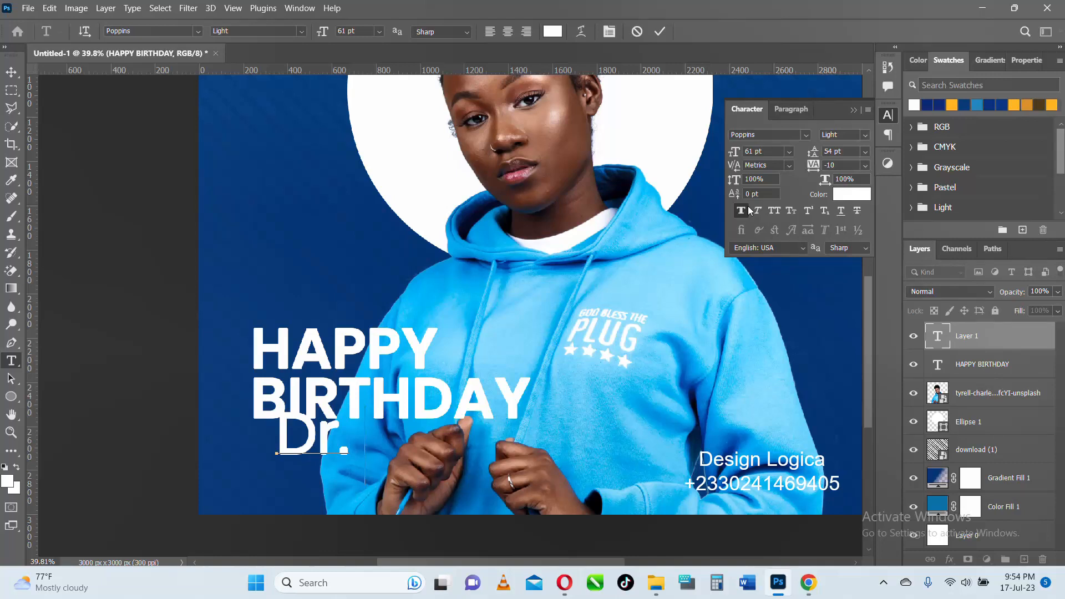
pyautogui.write(' dES')
pyautogui.press('BackSpace')
pyautogui.press('BackSpace')
pyautogui.press('BackSpace')
pyautogui.write('S')
pyautogui.press('BackSpace')
pyautogui.write('D')
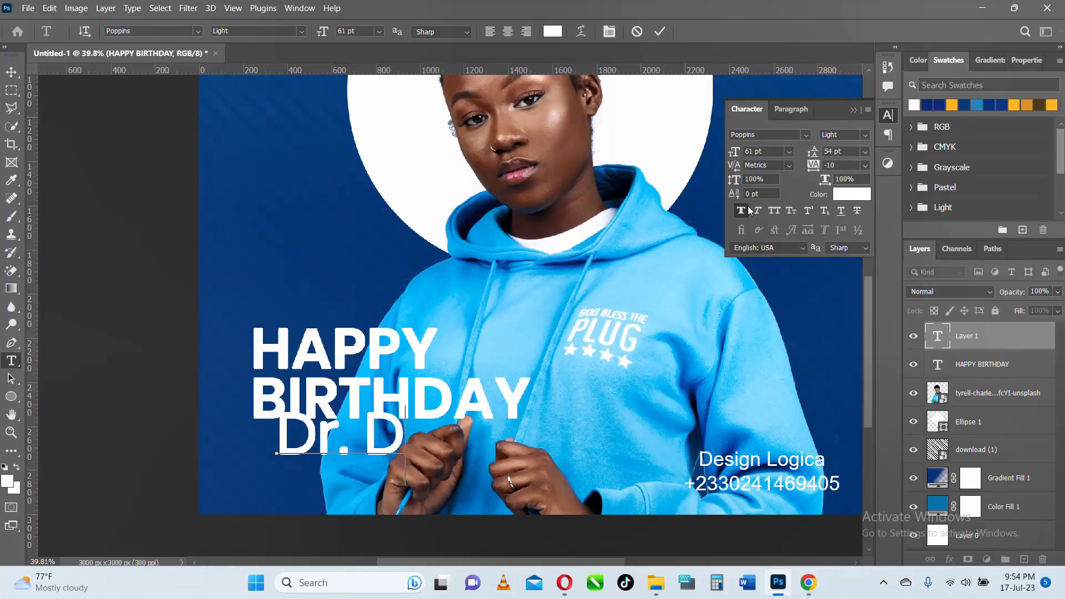
pyautogui.write('esi')
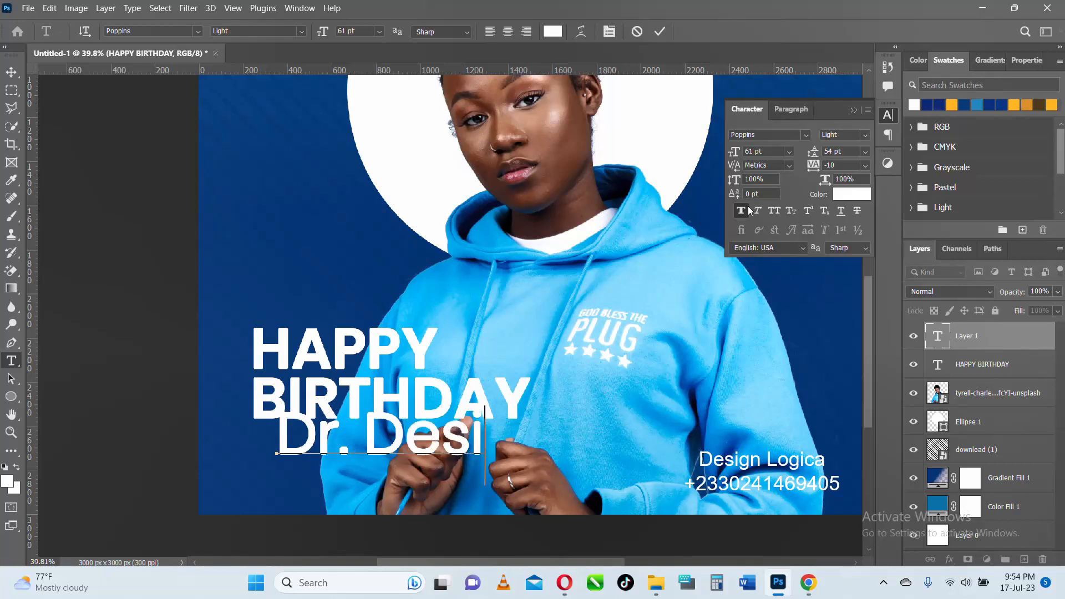
pyautogui.write('gn L')
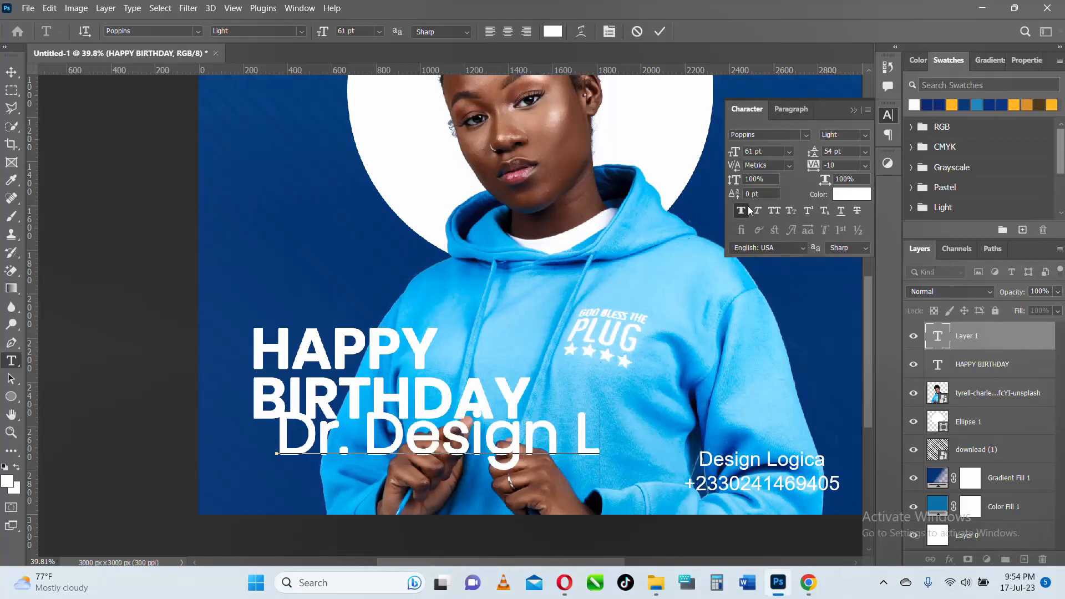
pyautogui.write('ogica')
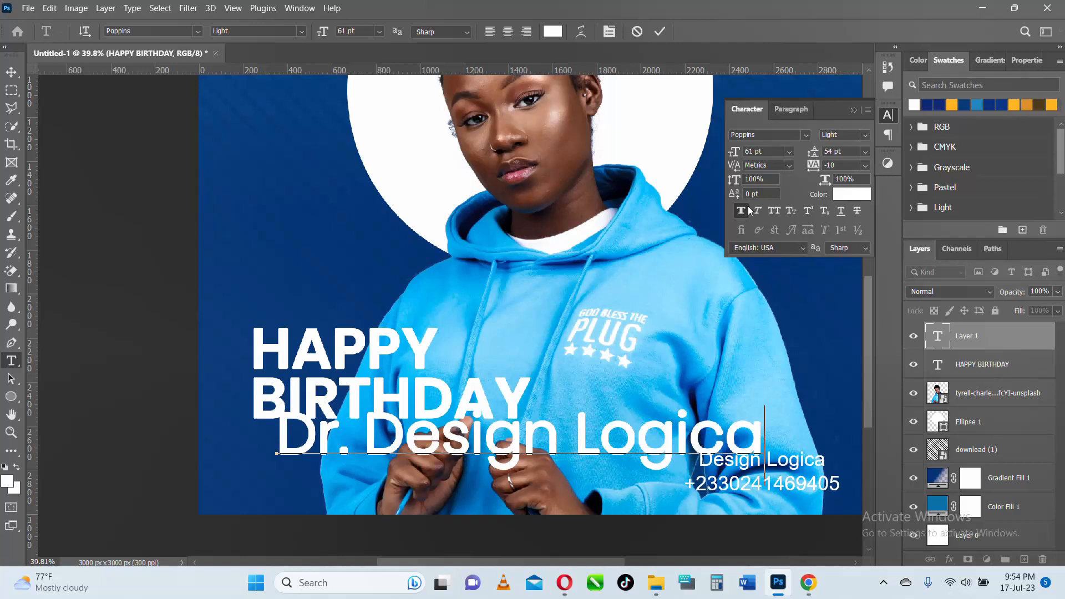
# - Set the "Dr. Design Logica" text to 29 pt and place it directly under BIRTHDAY, aligned with its left edge
pyautogui.hotkey('ctrl', 'a')
pyautogui.moveTo(325, 34); pyautogui.dragTo(302, 31)
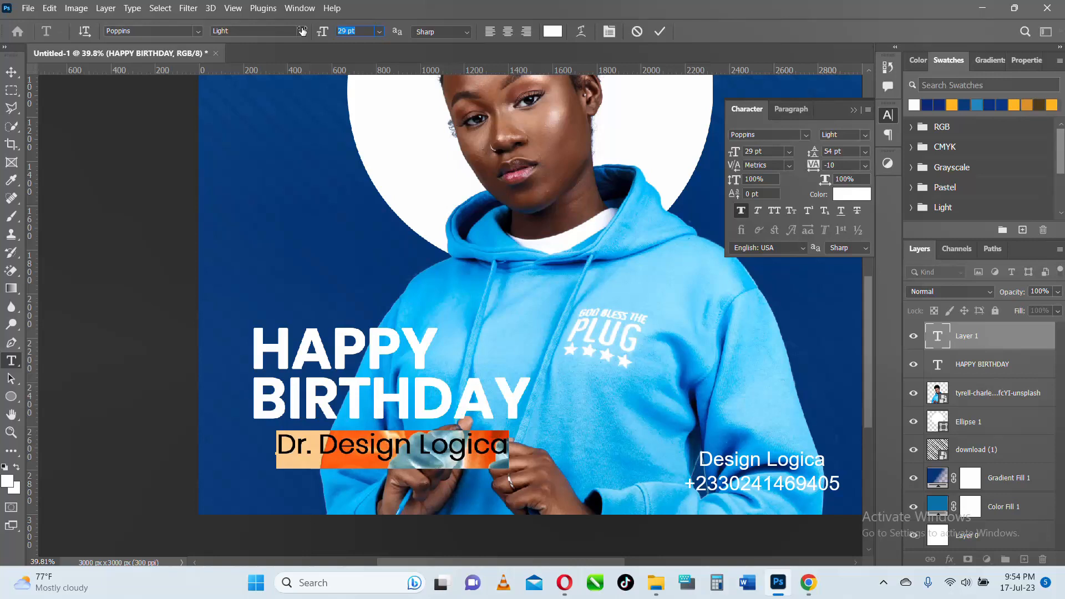
pyautogui.click(660, 32)
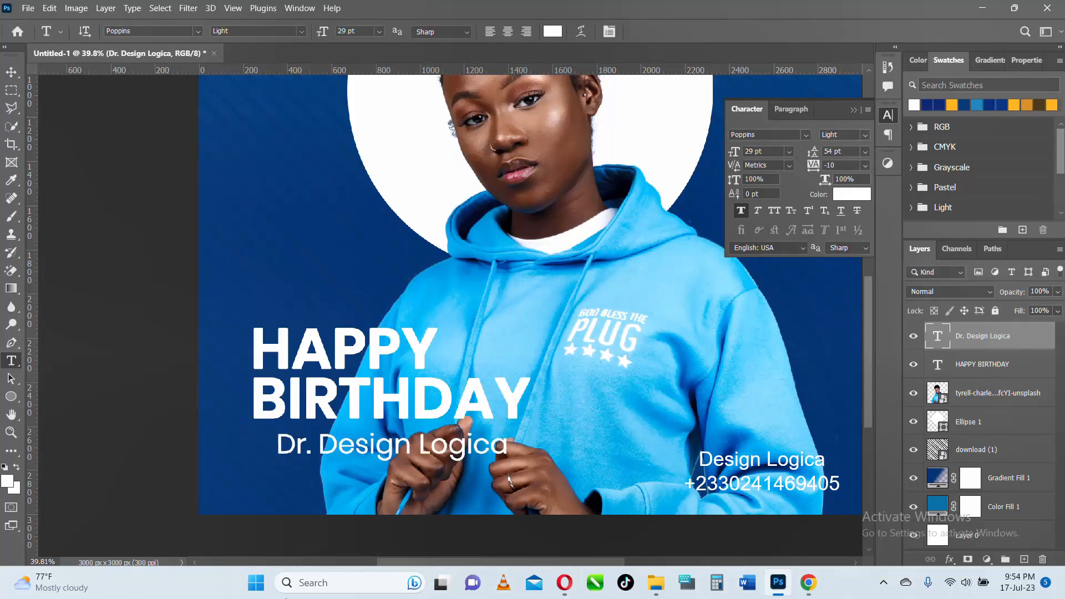
pyautogui.press('v')
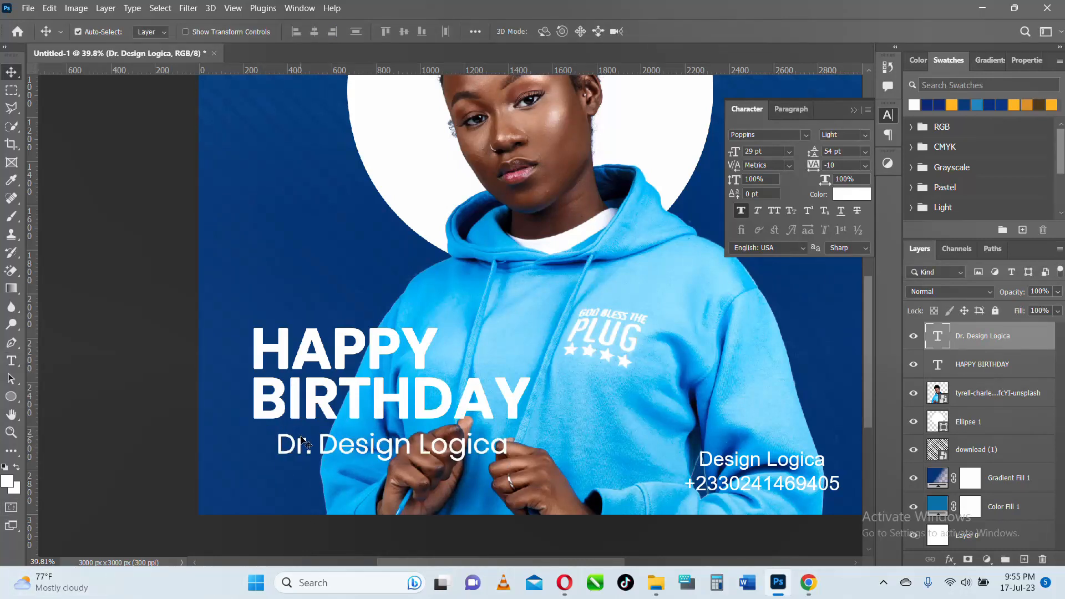
pyautogui.moveTo(302, 441); pyautogui.dragTo(282, 436)
# - Set the "Dr. Design Logica" text to Poppins Light at 18 pt with a tracking of 190
pyautogui.doubleClick(282, 436)
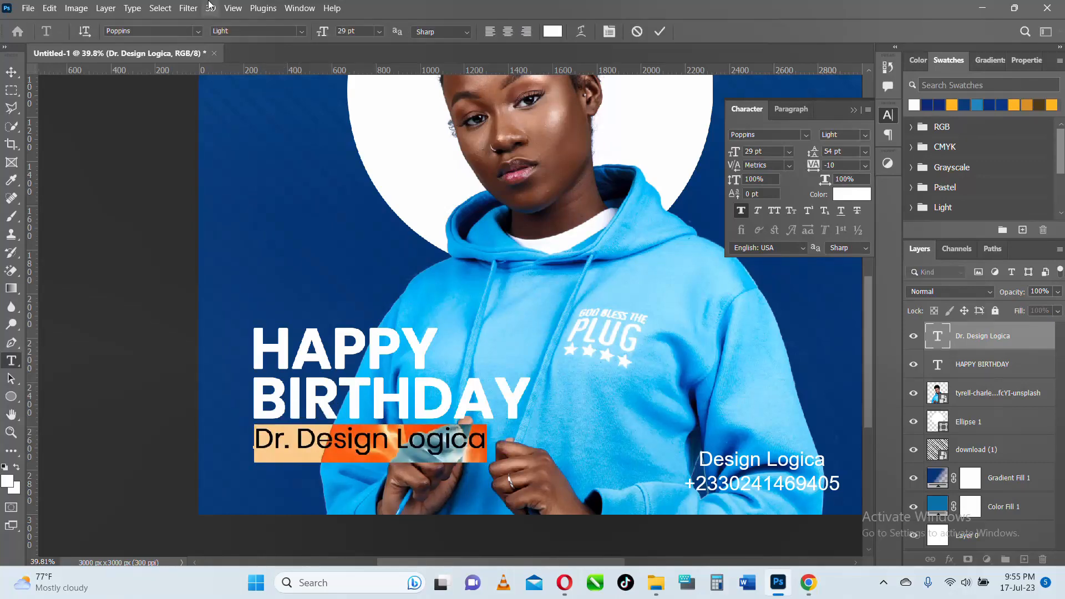
pyautogui.click(301, 31)
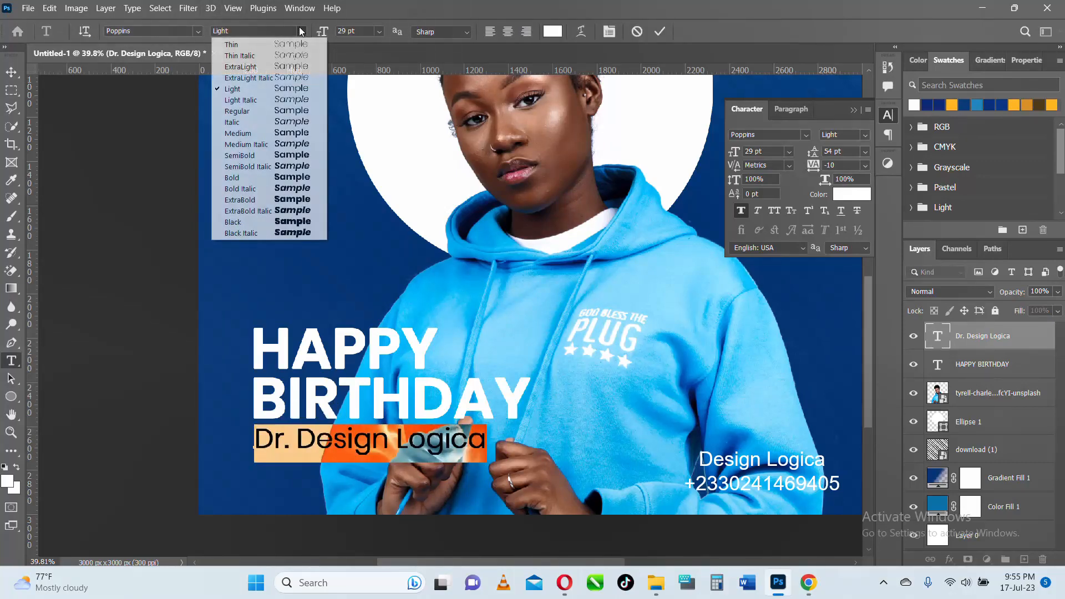
pyautogui.click(258, 49)
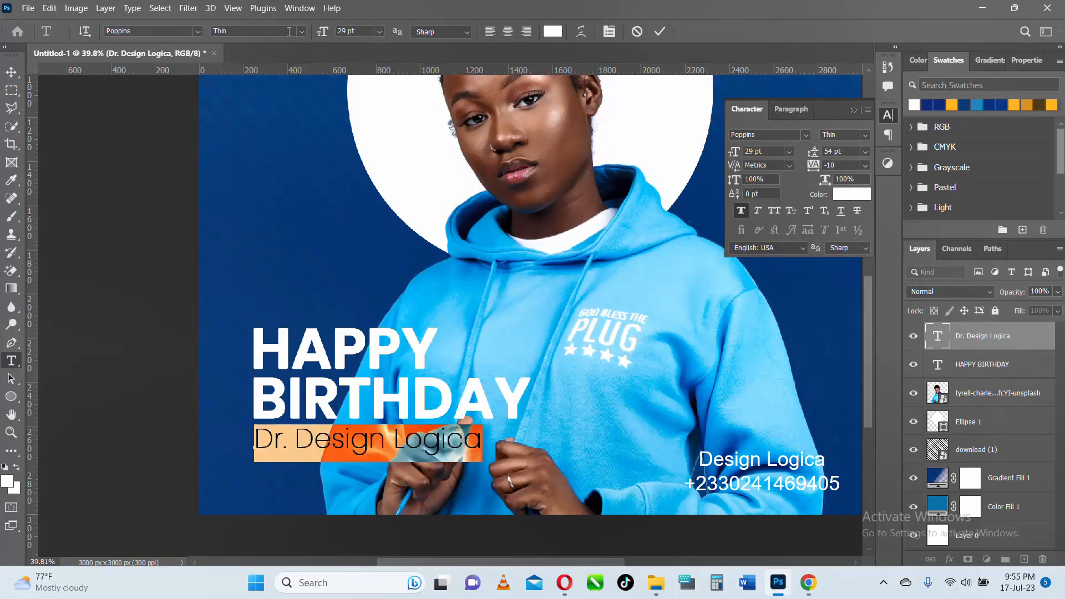
pyautogui.moveTo(328, 34); pyautogui.dragTo(299, 34)
pyautogui.click(300, 31)
pyautogui.click(255, 92)
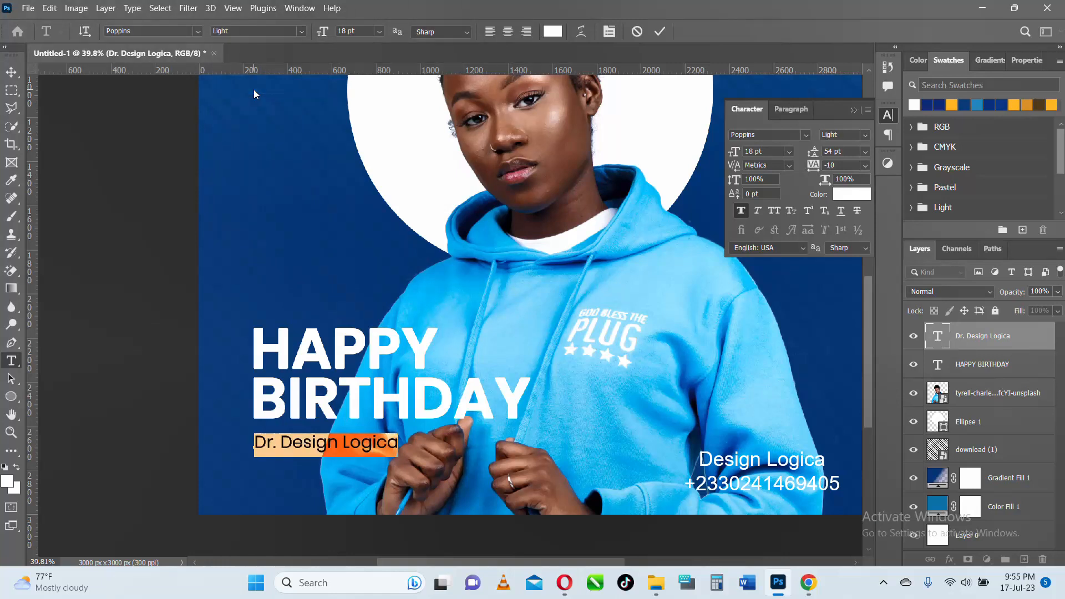
pyautogui.moveTo(813, 165); pyautogui.dragTo(821, 167)
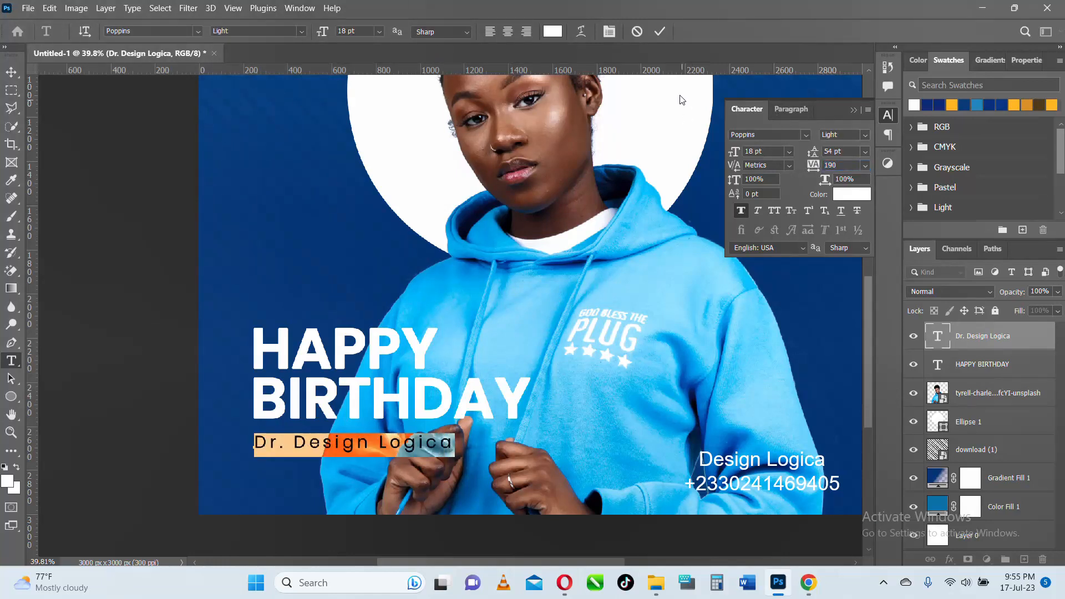
pyautogui.click(659, 31)
pyautogui.press('v')
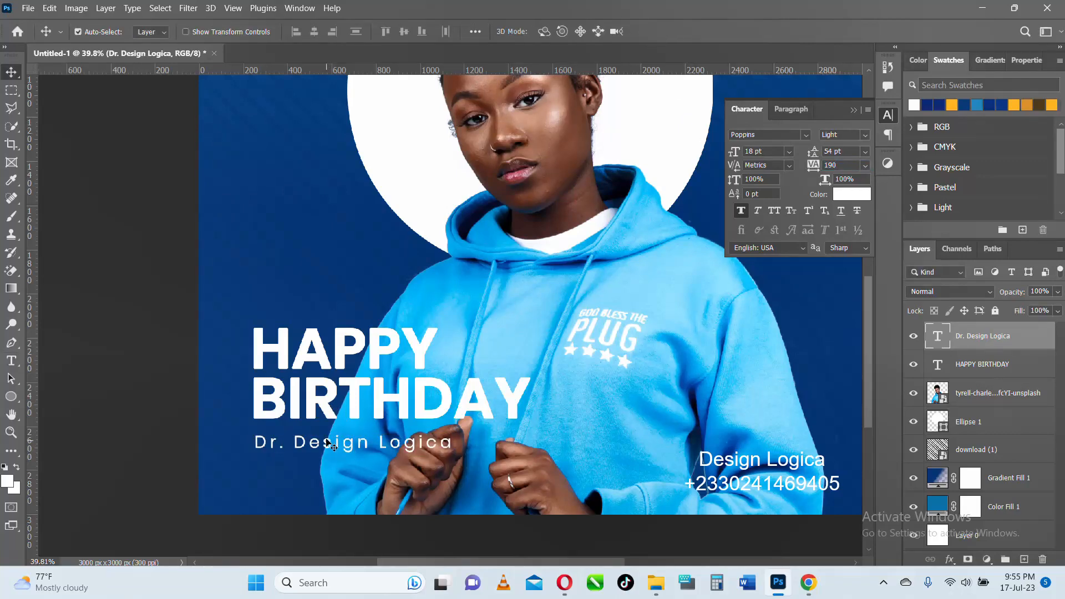
# - Move the "Dr. Design Logica" line up close beneath BIRTHDAY, with their left edges aligned
pyautogui.moveTo(327, 441); pyautogui.dragTo(327, 435)
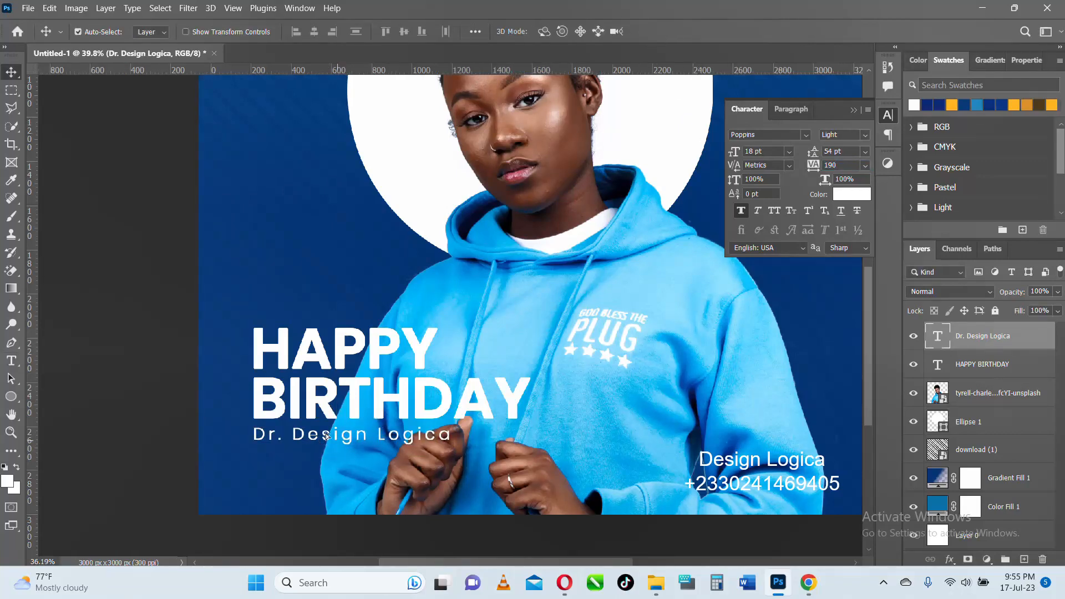
pyautogui.scroll(-4, 328, 444)
pyautogui.scroll(3, 332, 446)
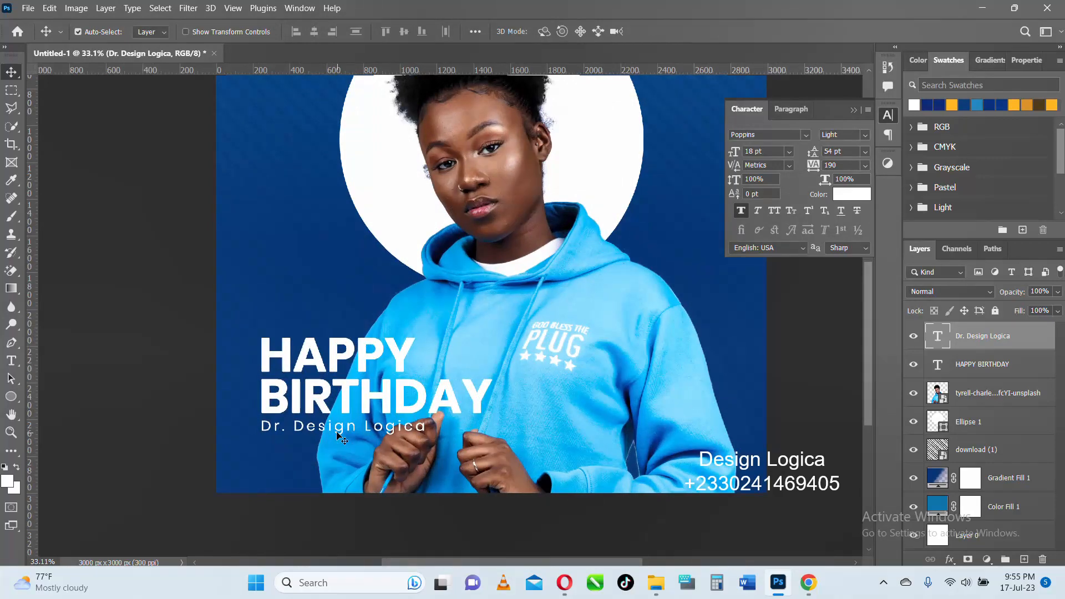
pyautogui.doubleClick(338, 436)
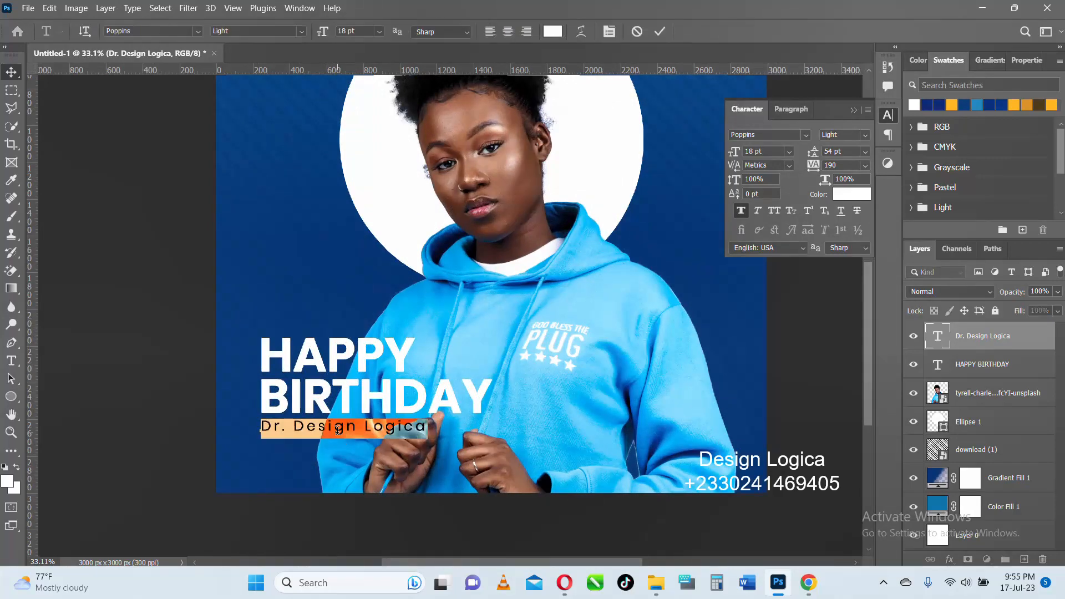
pyautogui.click(659, 31)
pyautogui.press('v')
pyautogui.scroll(-6, 429, 369)
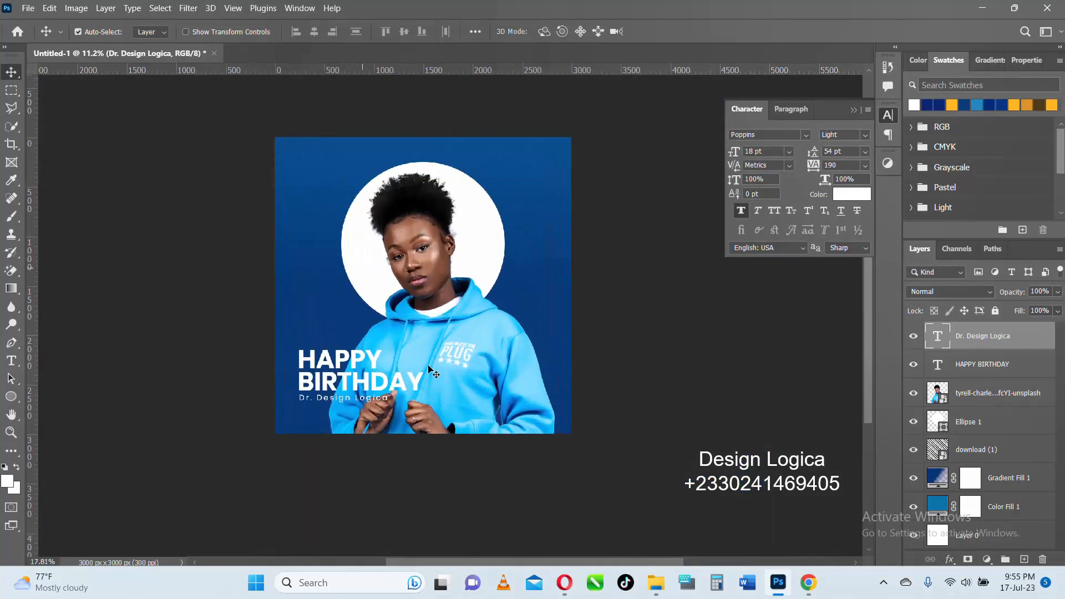
pyautogui.scroll(3, 430, 369)
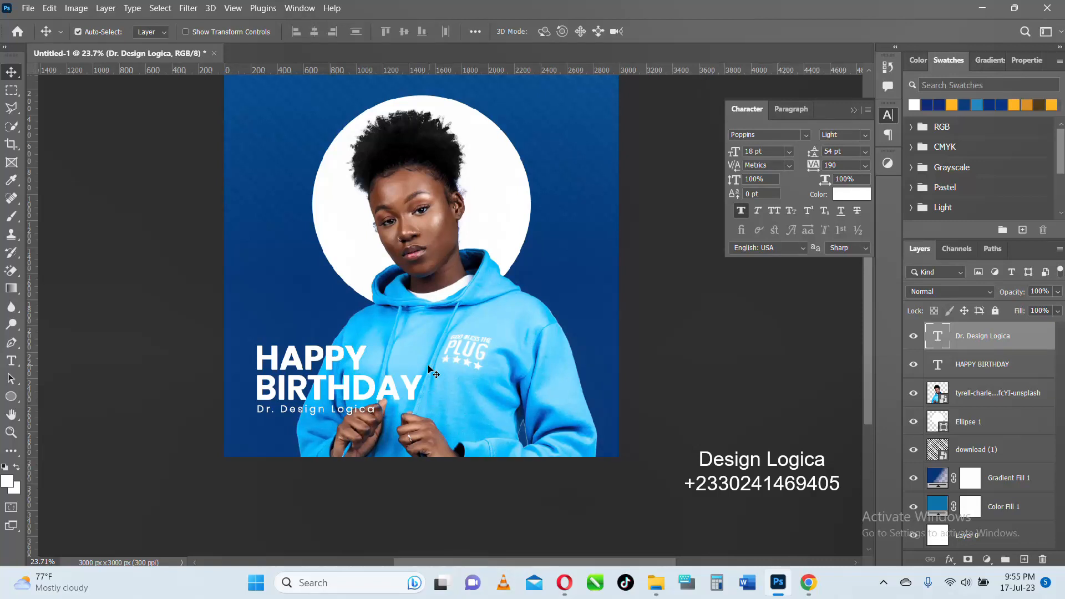
pyautogui.scroll(1, 558, 388)
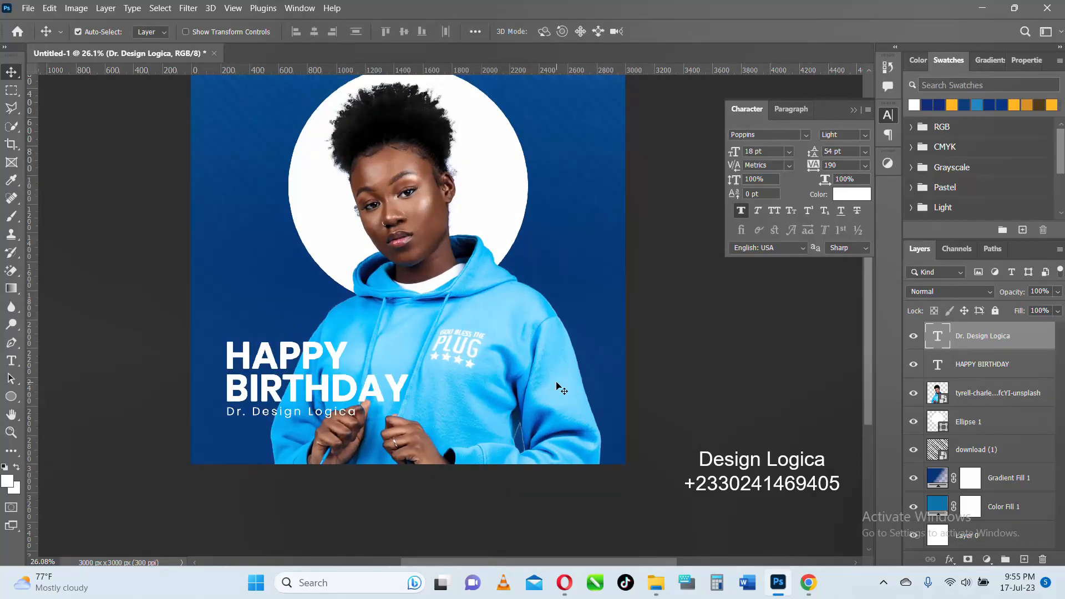
pyautogui.scroll(-3, 511, 272)
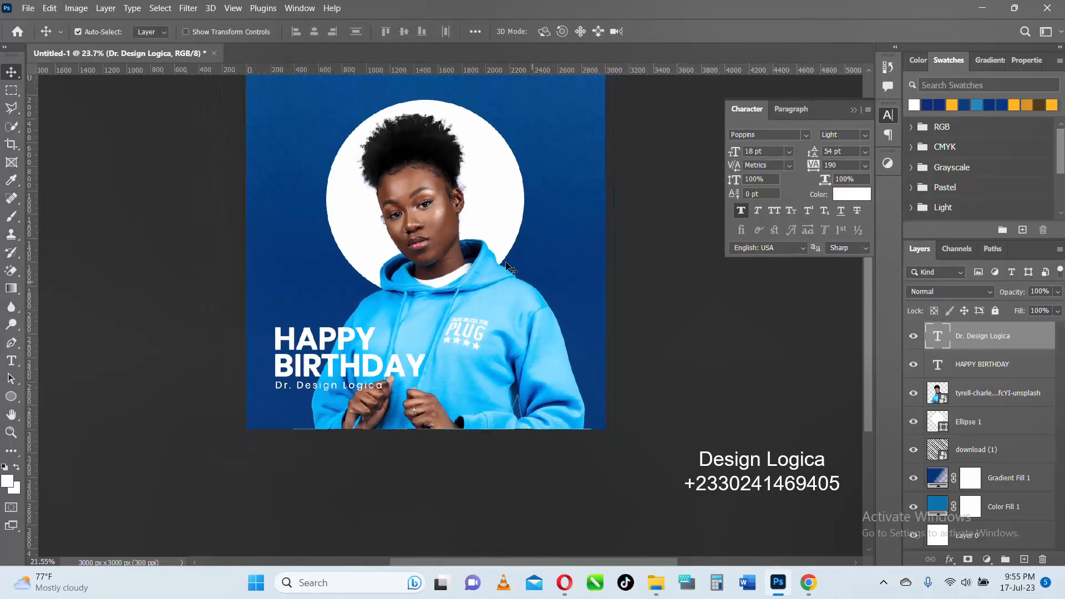
pyautogui.scroll(1, 513, 274)
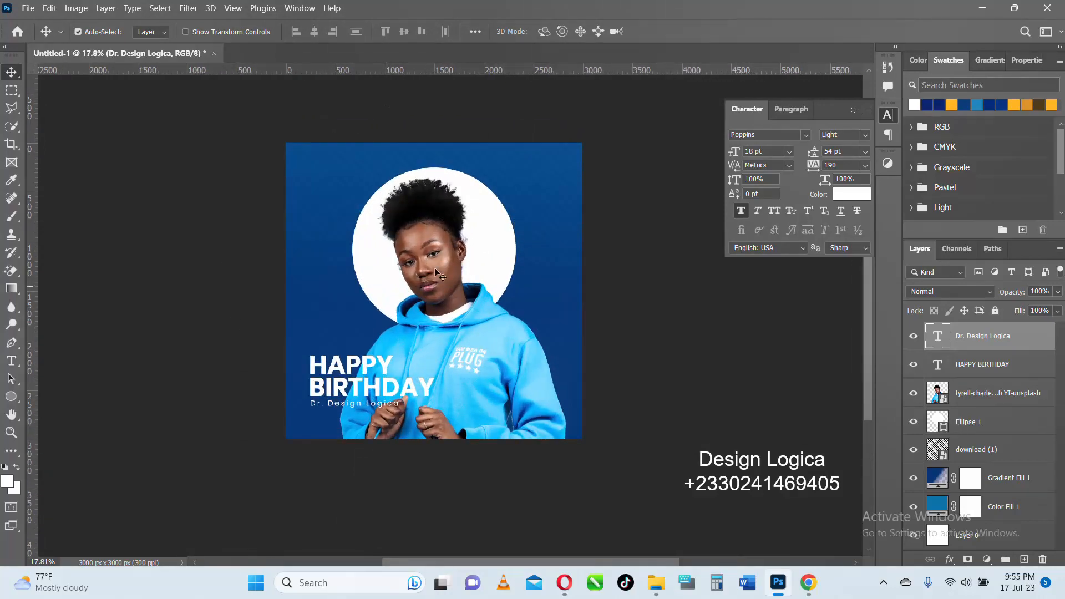
# - Place the "love" image from the AA RESOURCES folder as an embedded object directly above the portrait layer
pyautogui.click(656, 594)
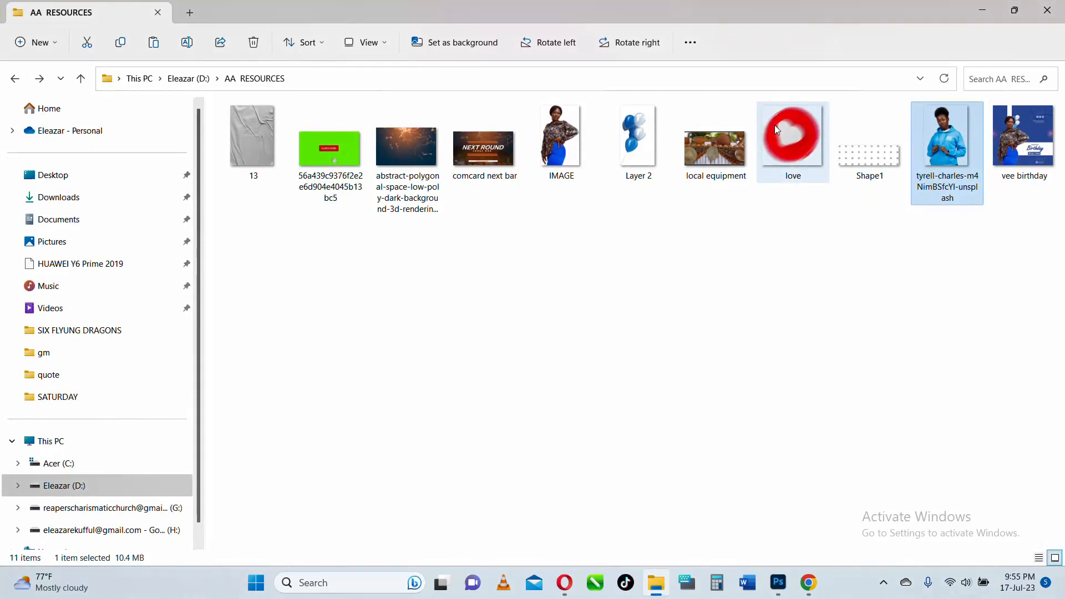
pyautogui.click(792, 131)
pyautogui.click(982, 10)
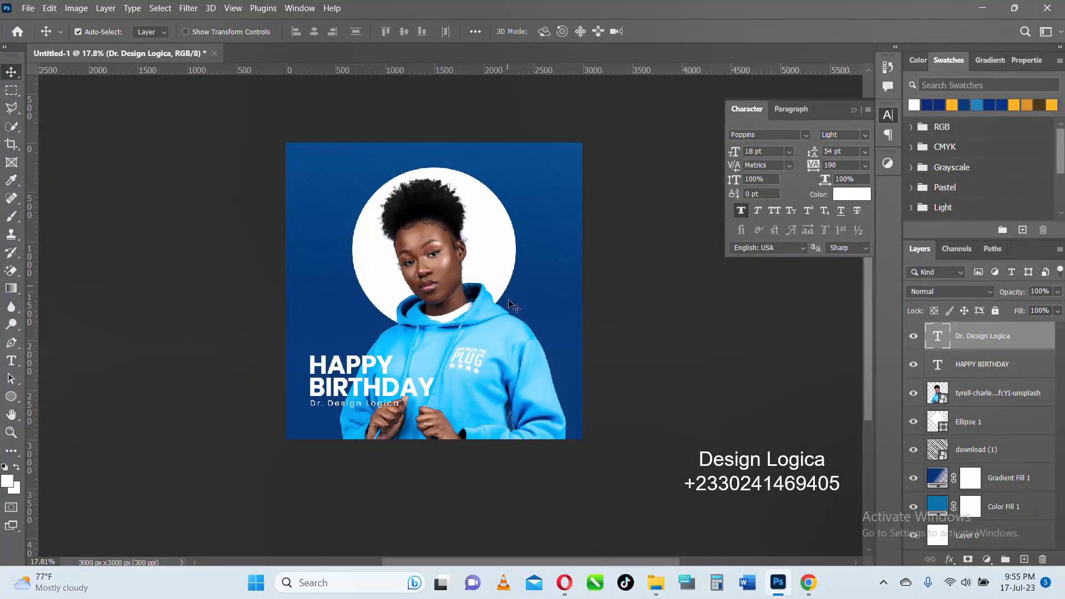
pyautogui.click(520, 398)
pyautogui.click(28, 9)
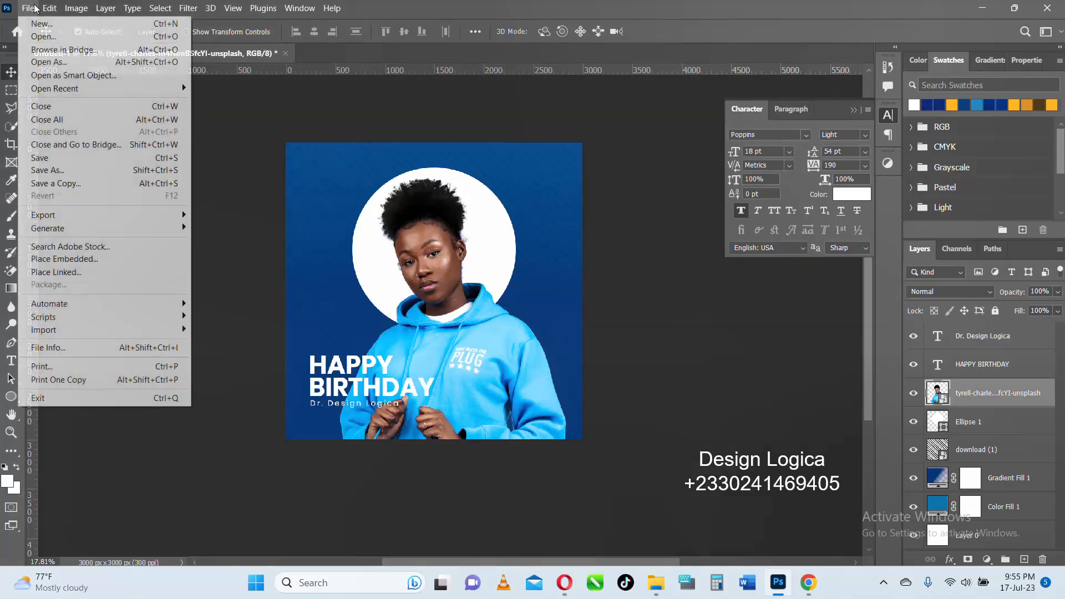
pyautogui.click(66, 259)
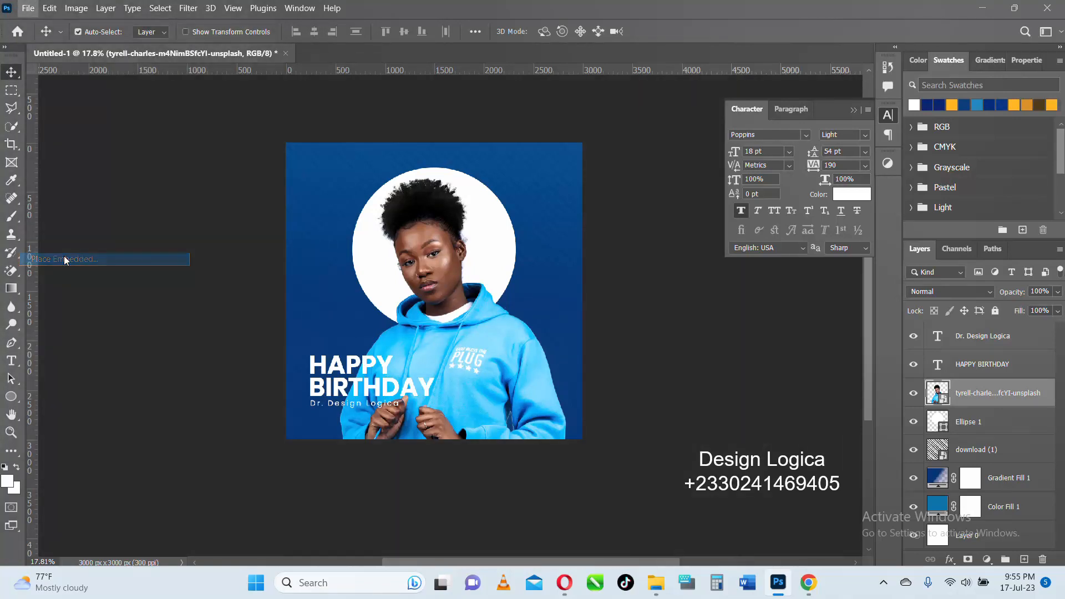
pyautogui.scroll(-1, 438, 261)
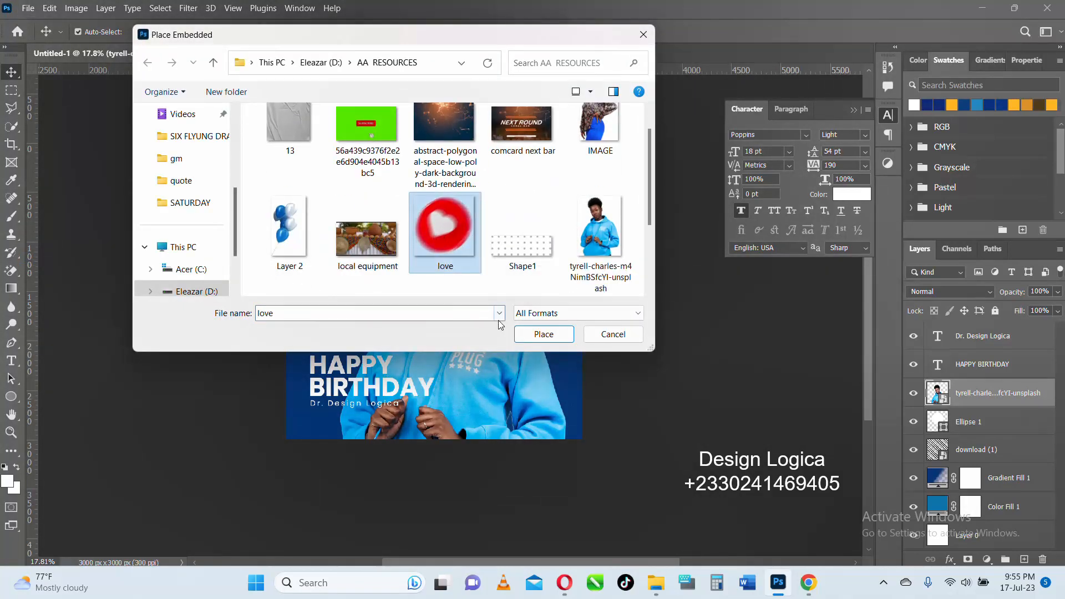
pyautogui.click(544, 333)
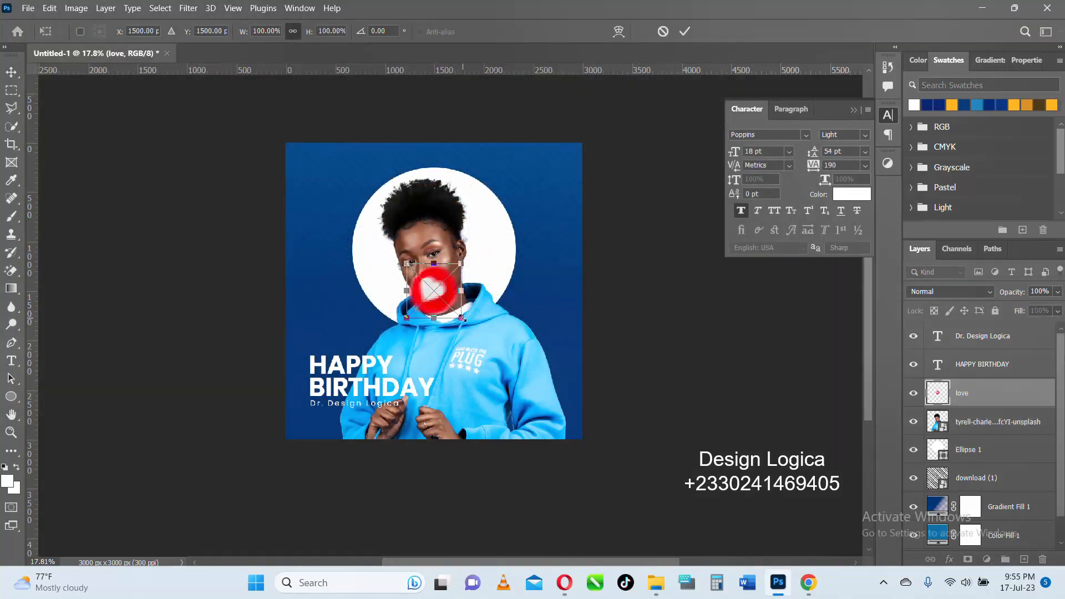
# - Enlarge the placed heart image and position it over the lower-right corner of the design
pyautogui.moveTo(463, 319); pyautogui.dragTo(573, 441)
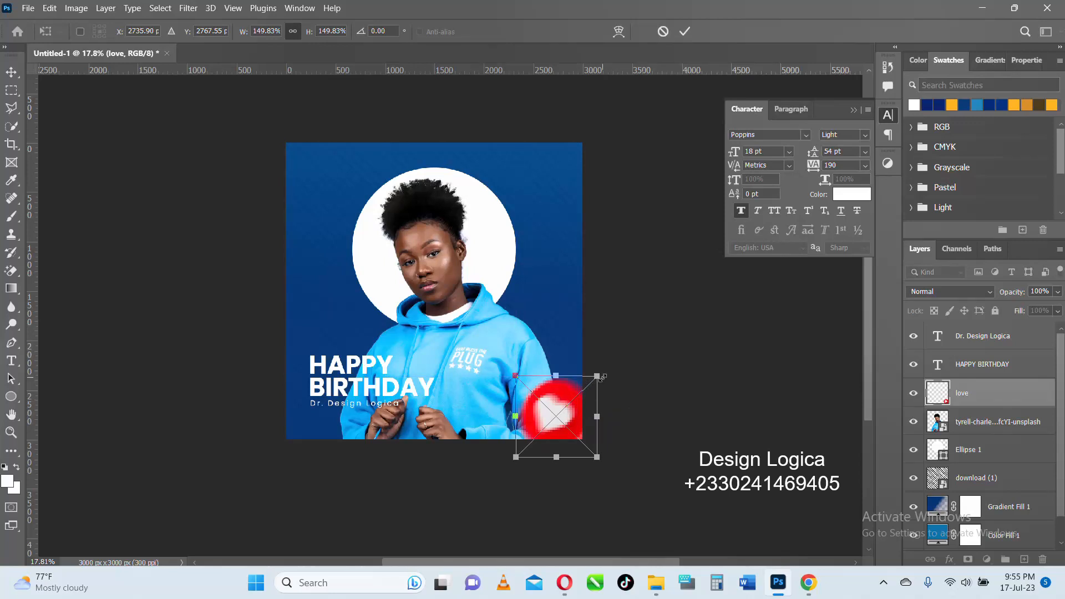
pyautogui.moveTo(597, 376)
pyautogui.mouseDown()
pyautogui.moveTo(614, 348)
pyautogui.moveTo(601, 365)
pyautogui.mouseUp()
pyautogui.click(684, 31)
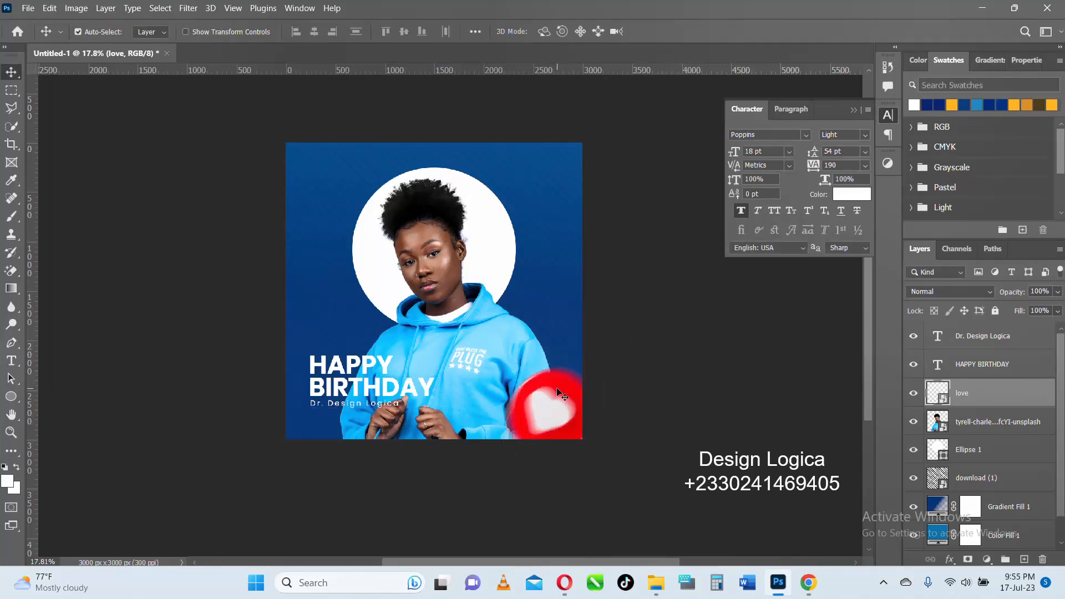
# - Apply a Gaussian Blur with a 10 px radius to the heart image and set its layer opacity to 61%
pyautogui.scroll(2, 559, 394)
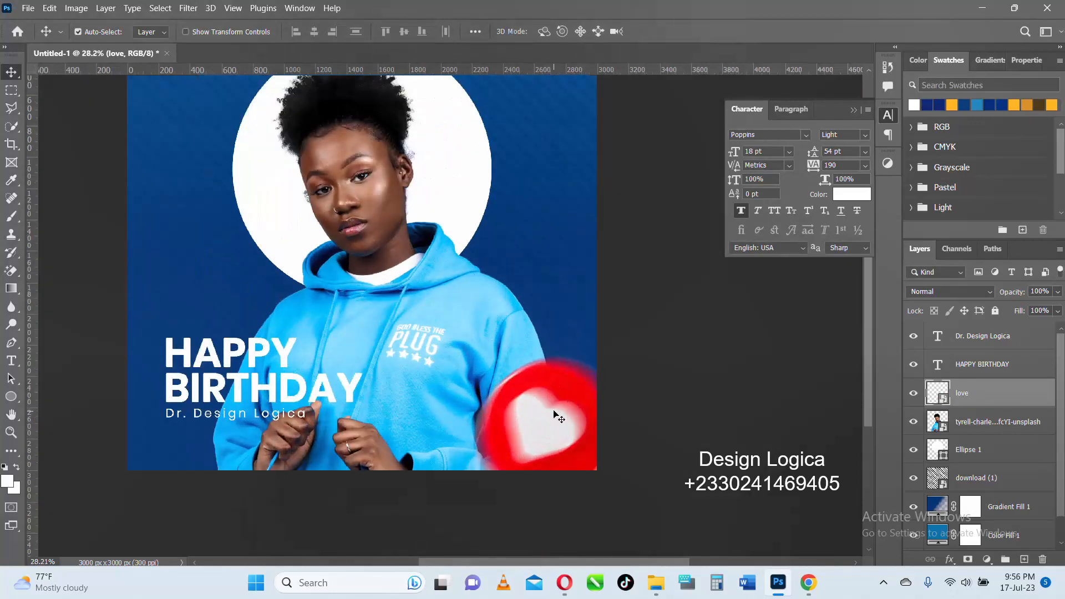
pyautogui.click(189, 9)
pyautogui.moveTo(210, 179)
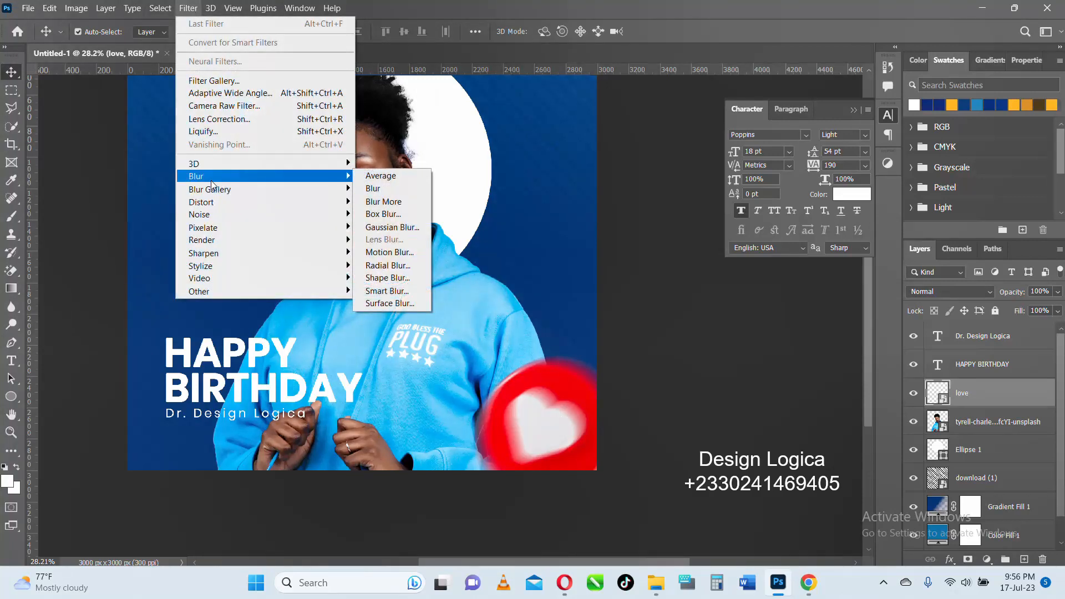
pyautogui.click(375, 227)
pyautogui.moveTo(497, 312)
pyautogui.mouseDown()
pyautogui.moveTo(511, 313)
pyautogui.moveTo(481, 311)
pyautogui.mouseUp()
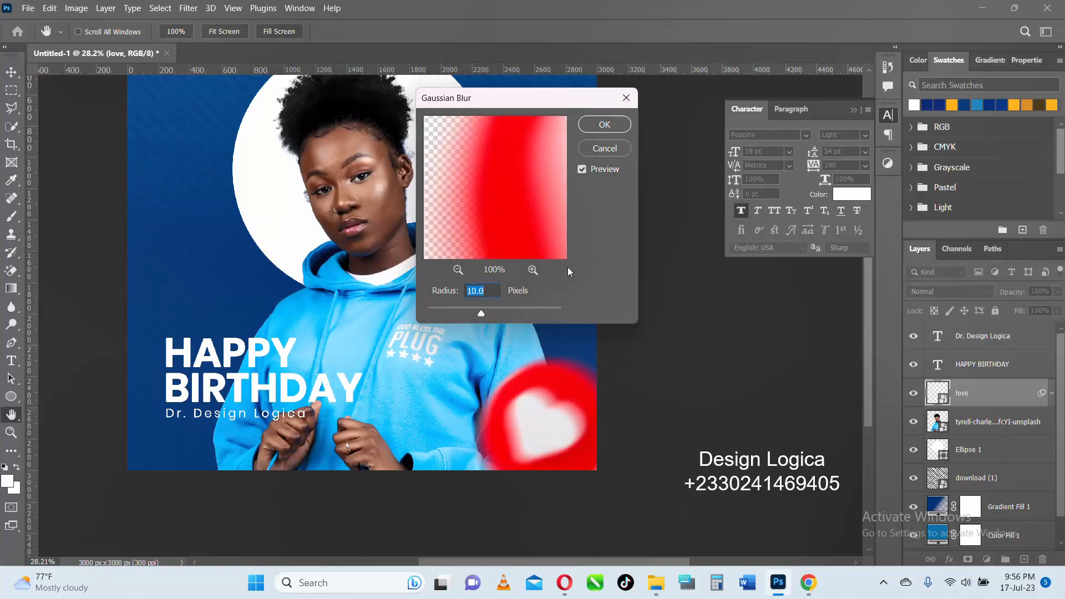
pyautogui.click(604, 124)
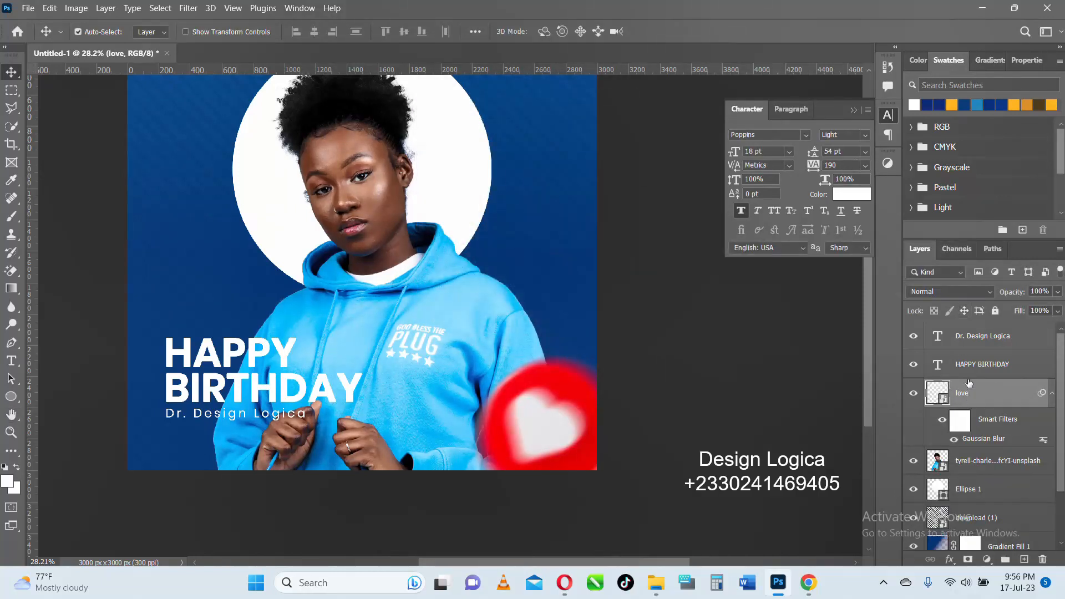
pyautogui.moveTo(1013, 295); pyautogui.dragTo(984, 295)
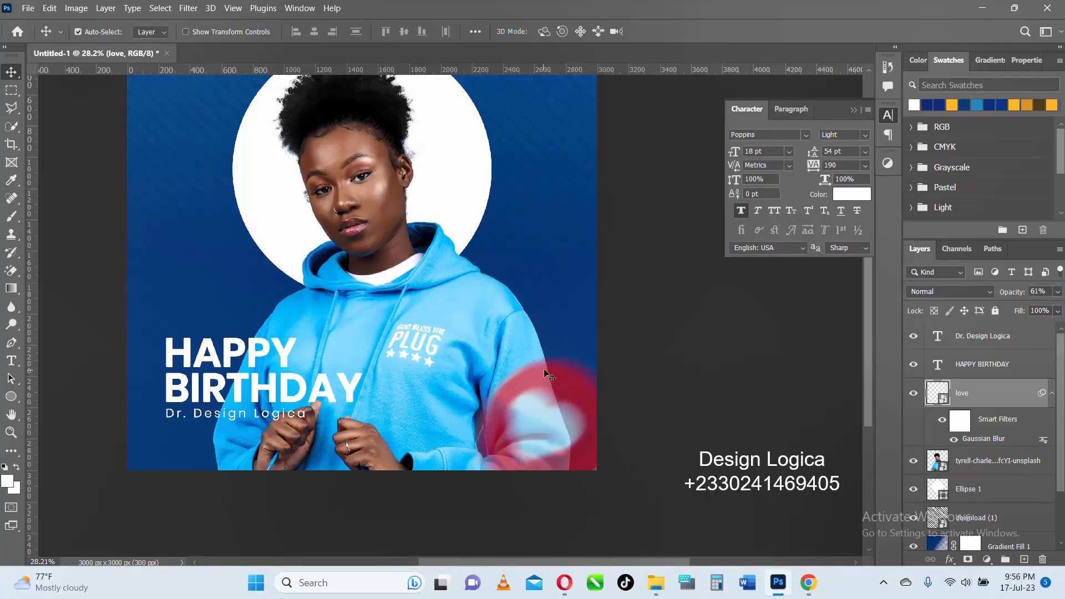
# - Select the striped texture layer and examine the whole composition, including the text and the blurred heart
pyautogui.scroll(-3, 544, 372)
pyautogui.scroll(2, 522, 348)
pyautogui.click(543, 270)
pyautogui.scroll(2, 544, 271)
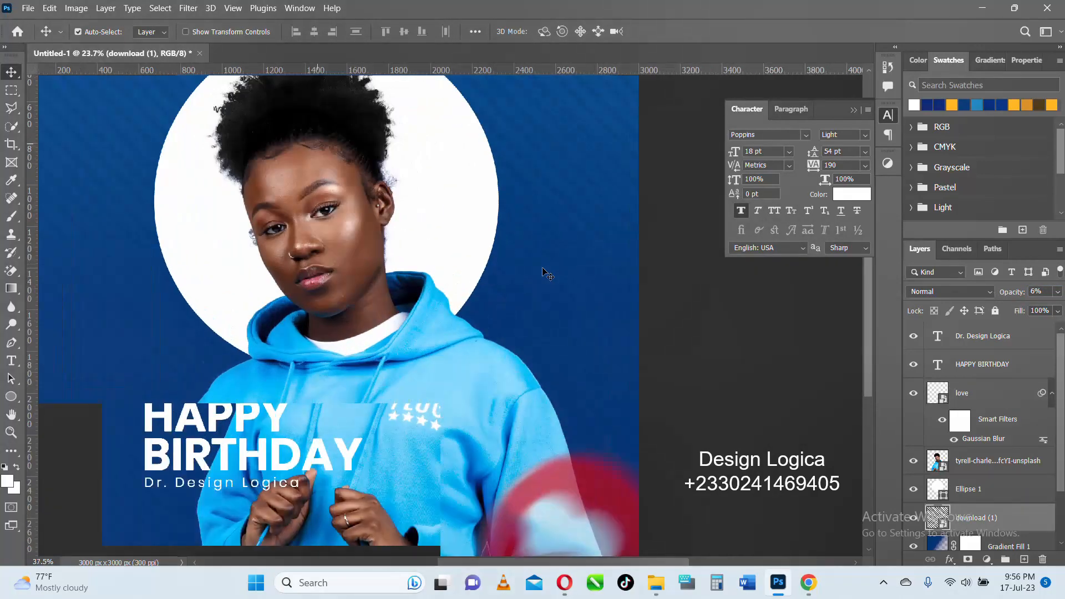
pyautogui.scroll(-4, 543, 270)
pyautogui.scroll(2, 548, 276)
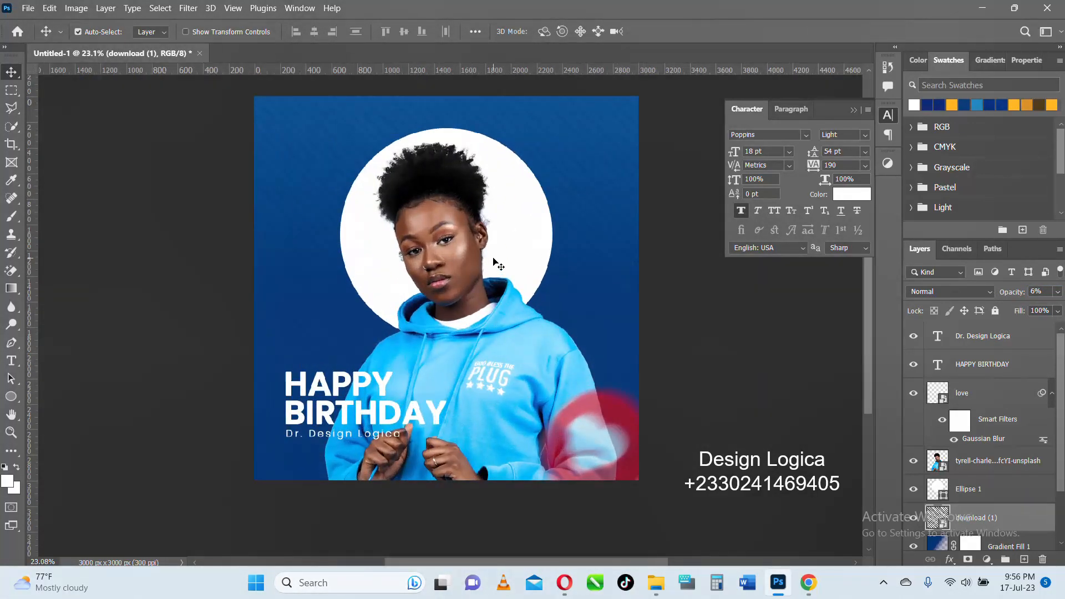
pyautogui.scroll(2, 379, 440)
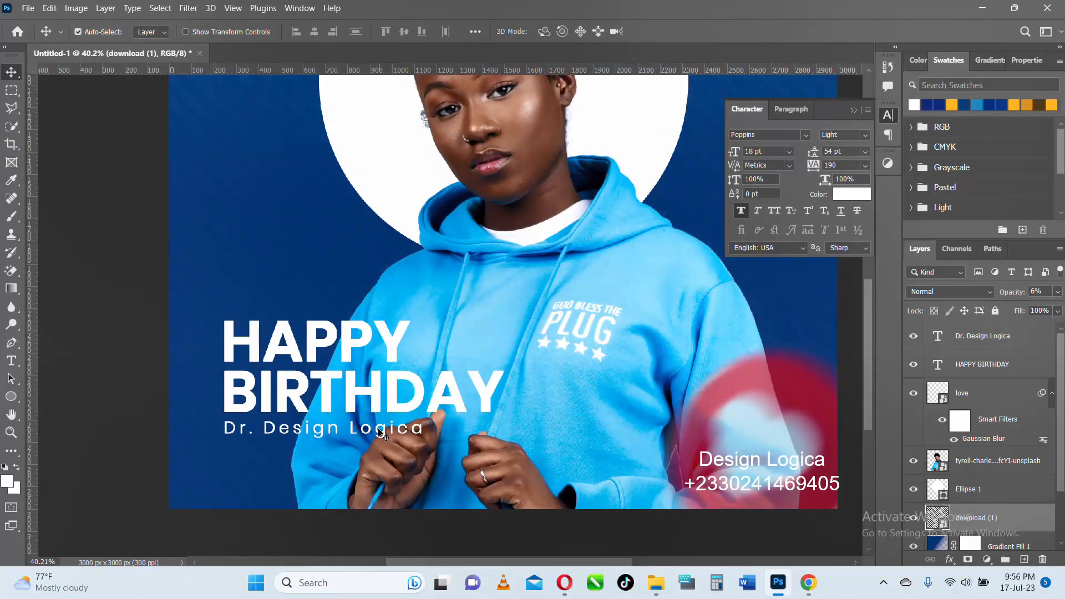
pyautogui.scroll(-3, 380, 433)
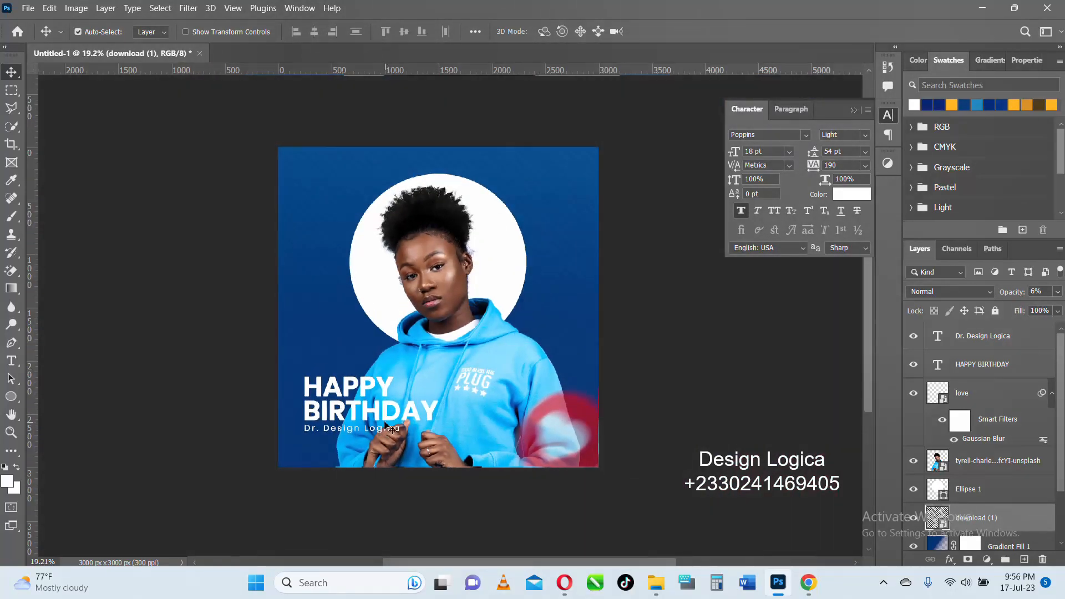
pyautogui.scroll(1, 544, 309)
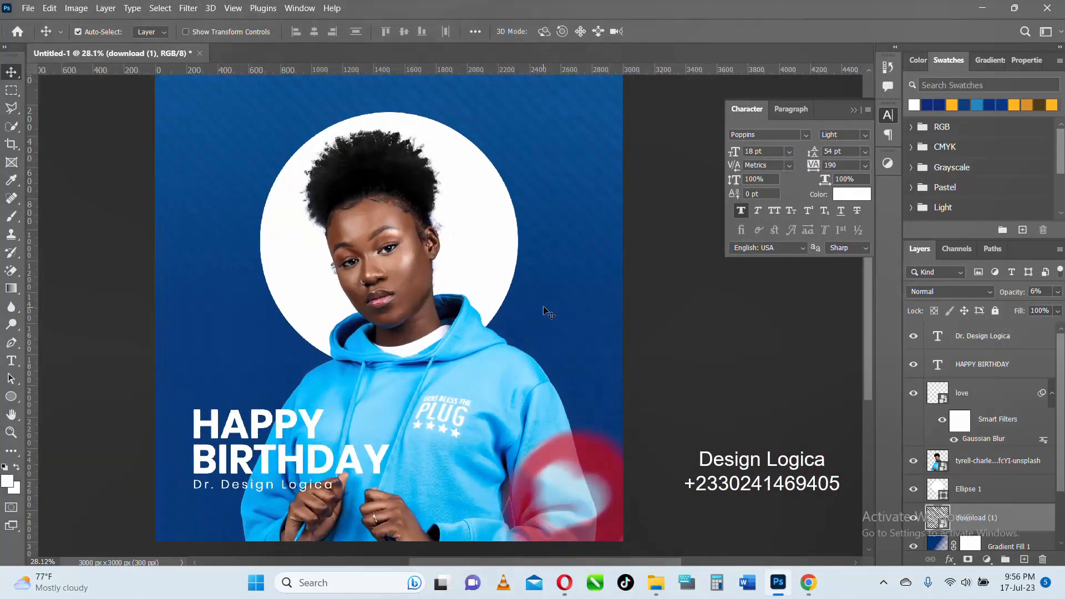
# - Draw a white rectangle of 560 by 422 px behind the portrait, to the right of its face, and shift it left to X 2278 px
pyautogui.click(11, 396)
pyautogui.click(62, 397)
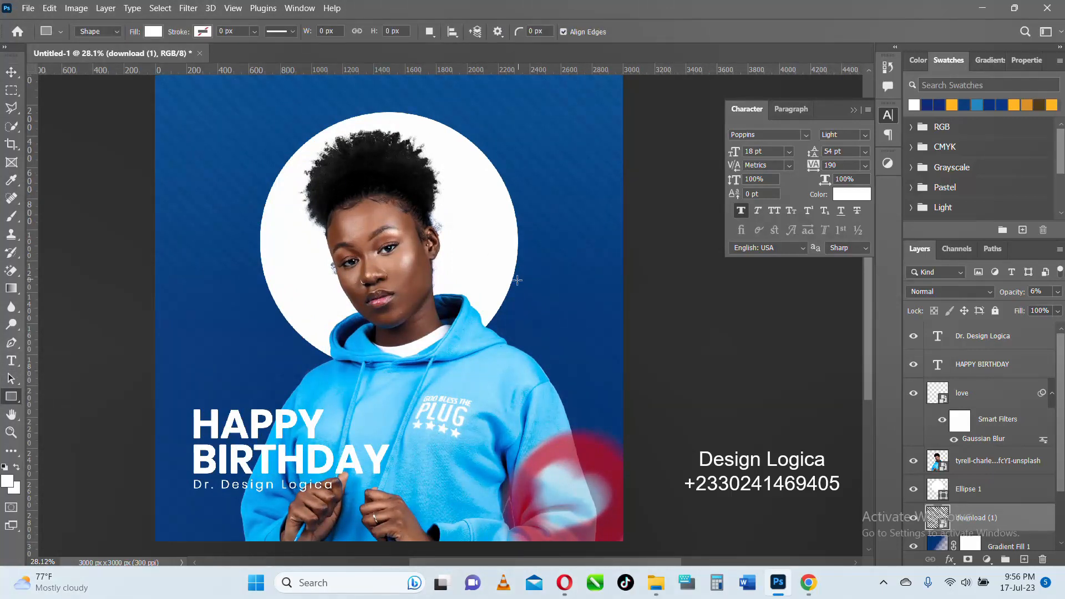
pyautogui.moveTo(521, 294); pyautogui.dragTo(608, 359)
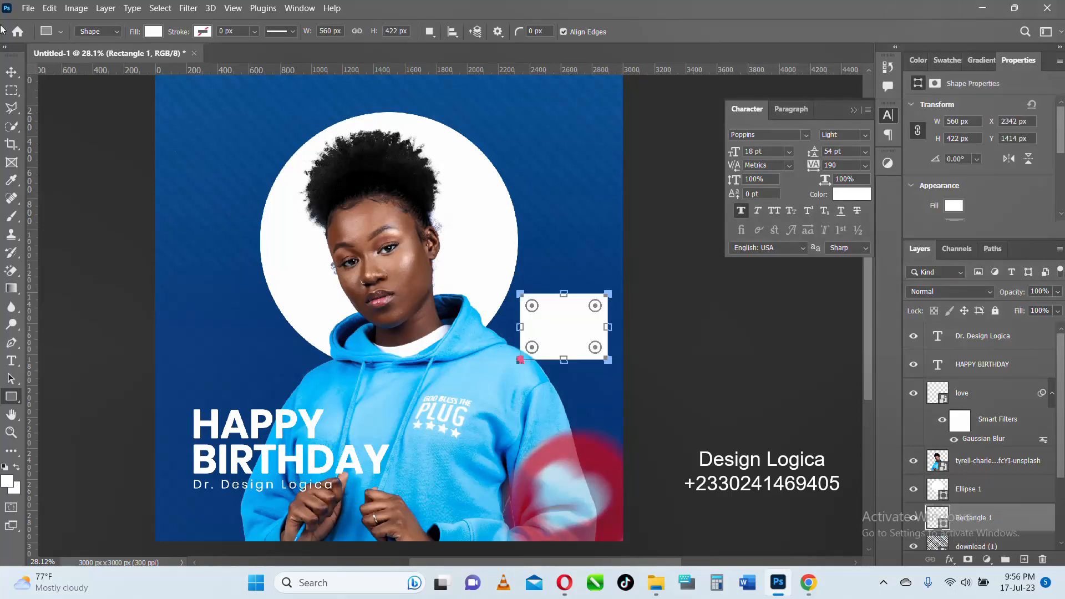
pyautogui.click(11, 72)
pyautogui.moveTo(560, 345); pyautogui.dragTo(549, 342)
pyautogui.scroll(3, 549, 343)
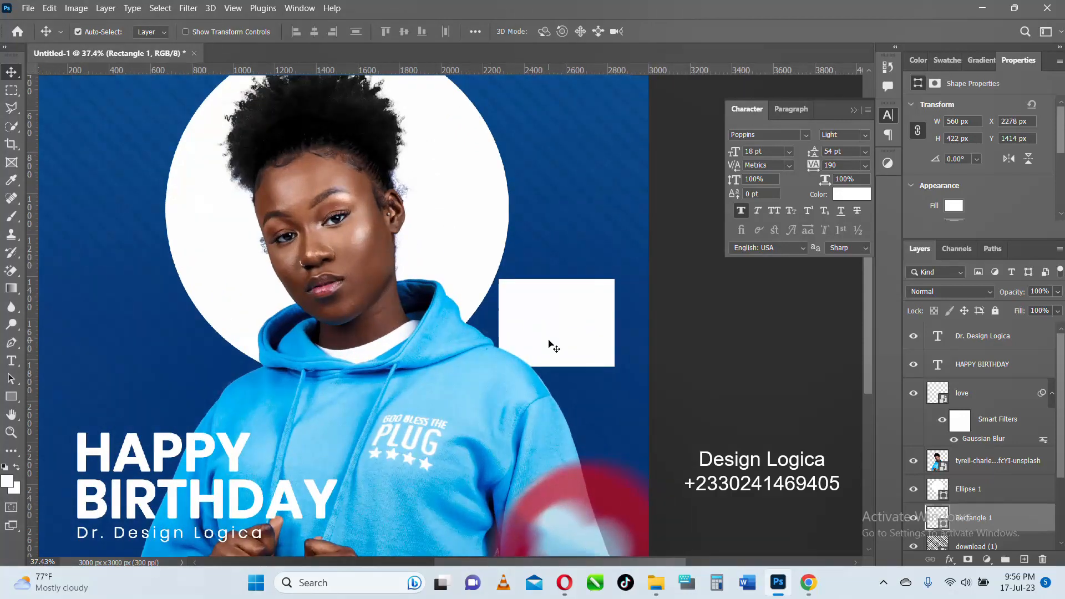
# - Bring the white rectangle layer in front of the portrait layer and shift the rectangle down to Y 1500 px
pyautogui.moveTo(992, 518); pyautogui.dragTo(985, 451)
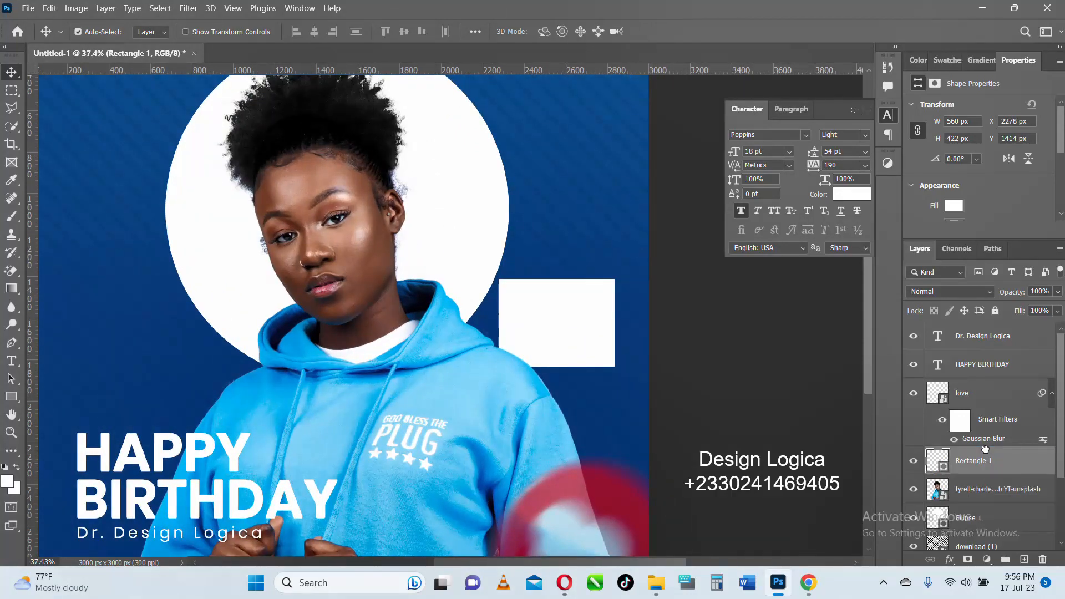
pyautogui.moveTo(561, 317); pyautogui.dragTo(561, 333)
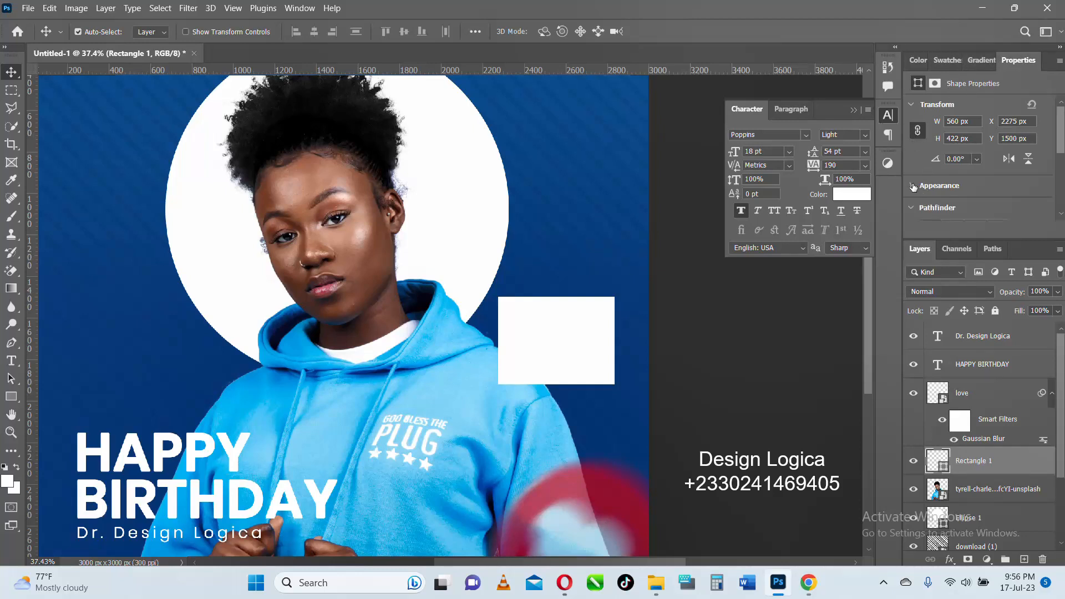
# - Round all four corners of the white rectangle to 122 px and nudge it to X 2267 px, Y 1532 px
pyautogui.scroll(-3, 929, 188)
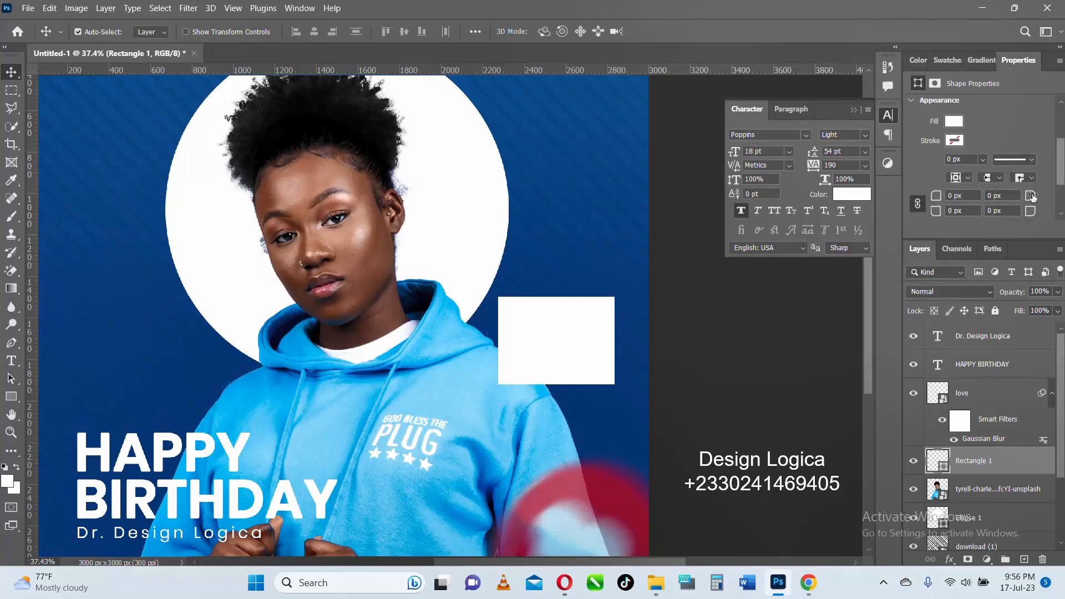
pyautogui.moveTo(1032, 197)
pyautogui.mouseDown()
pyautogui.moveTo(1058, 198)
pyautogui.moveTo(1027, 198)
pyautogui.moveTo(1045, 200)
pyautogui.mouseUp()
pyautogui.moveTo(594, 342); pyautogui.dragTo(592, 348)
# - Convert the rounded rectangle to a smart object and apply a Gaussian Blur with an 18 px radius
pyautogui.click(187, 9)
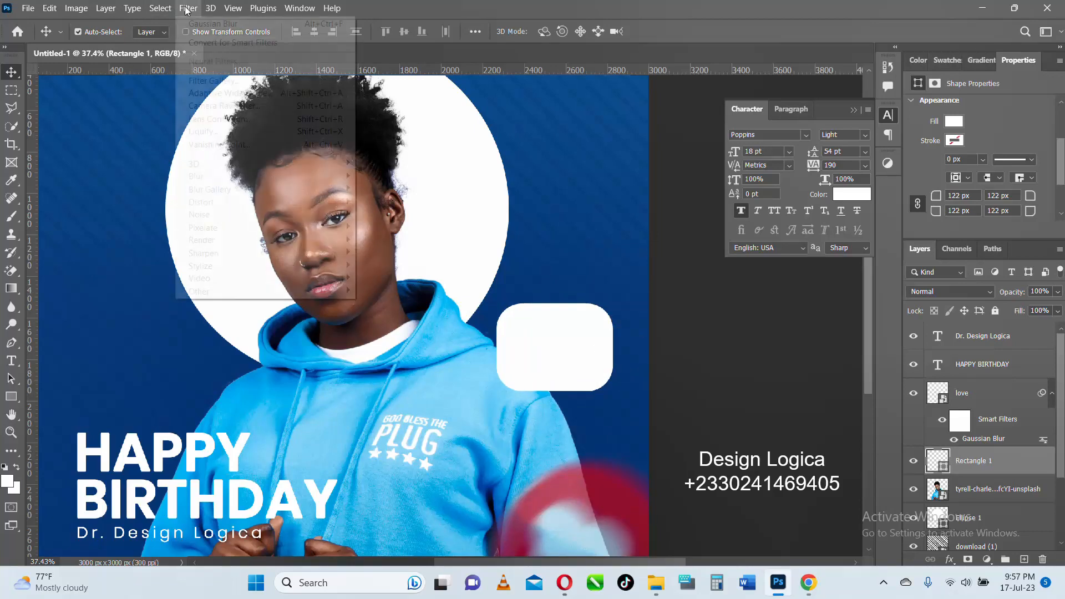
pyautogui.moveTo(224, 179)
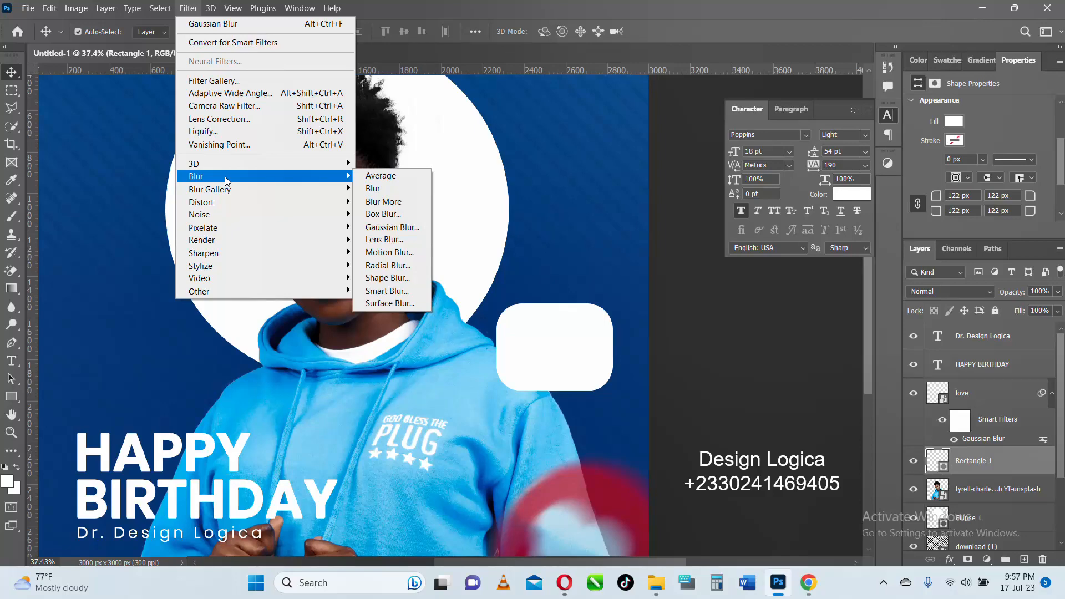
pyautogui.click(398, 228)
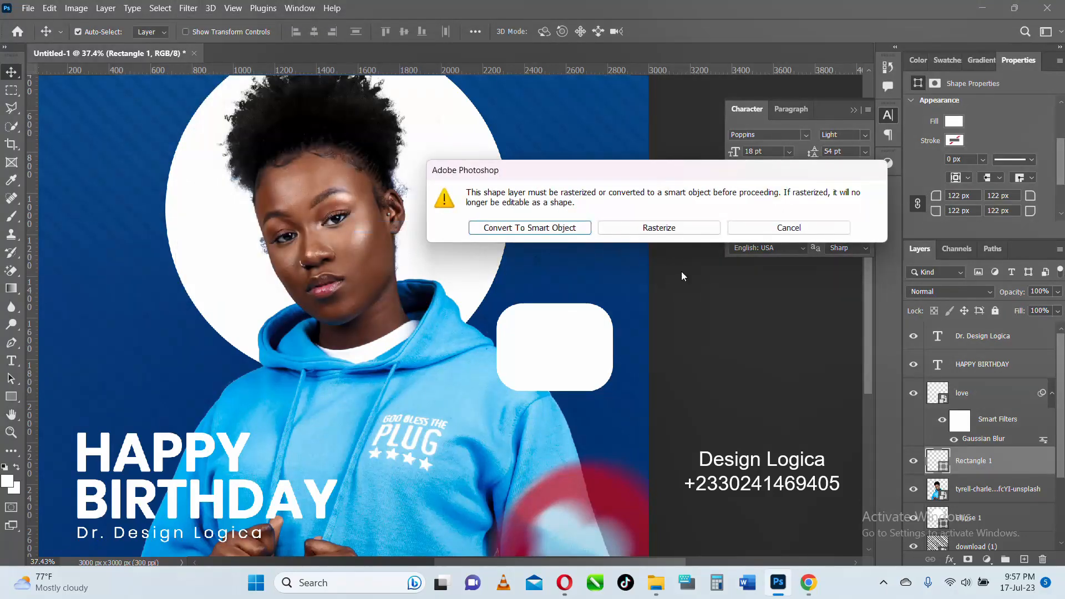
pyautogui.click(563, 232)
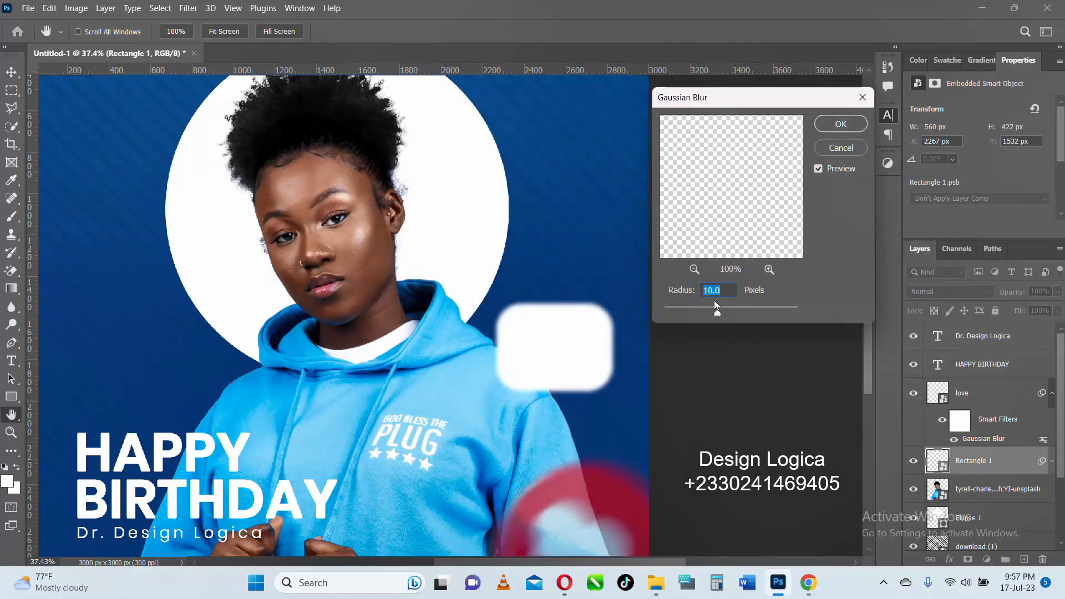
pyautogui.moveTo(717, 311); pyautogui.dragTo(721, 311)
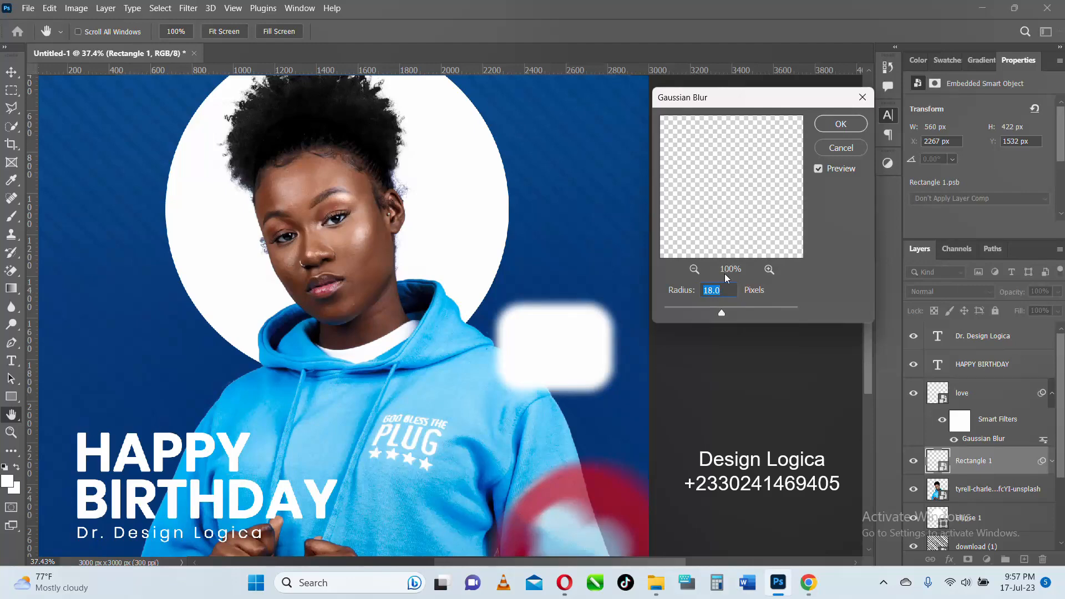
pyautogui.click(841, 123)
pyautogui.press('v')
pyautogui.scroll(-5, 583, 330)
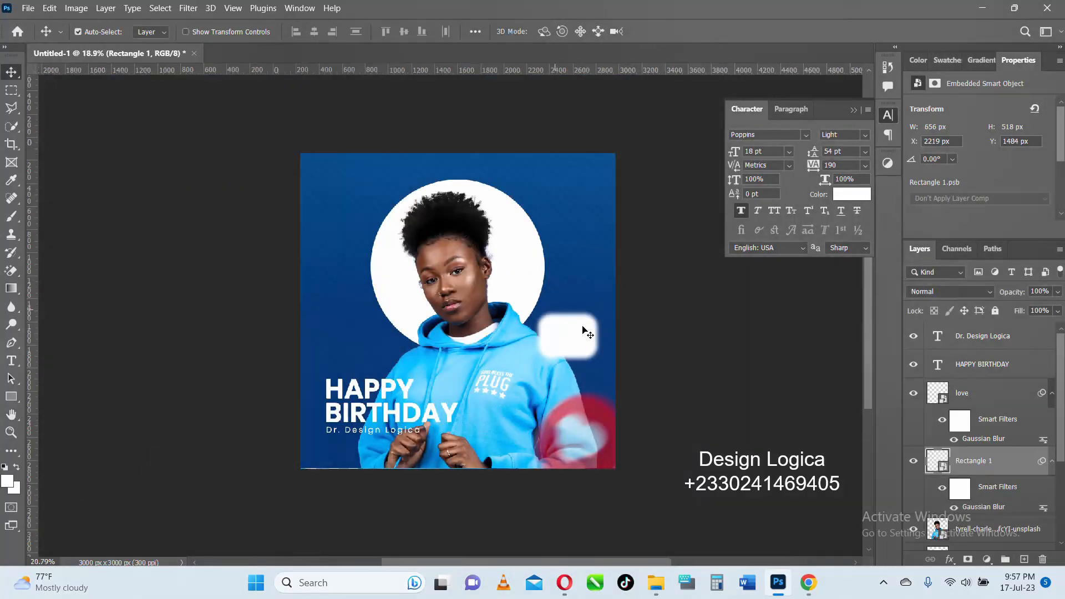
pyautogui.scroll(3, 582, 331)
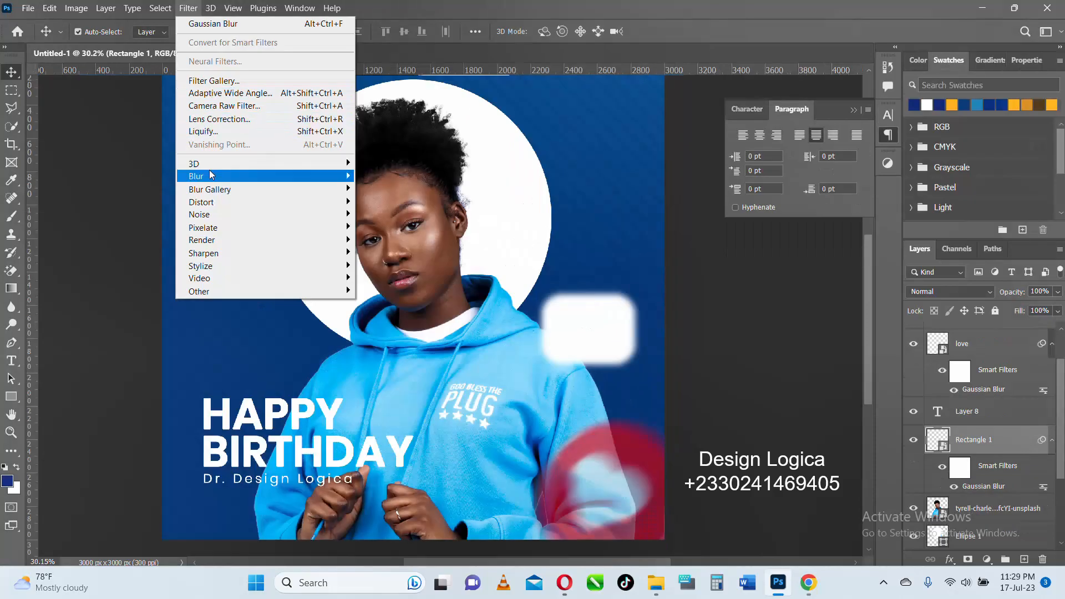
# - Add a second Gaussian Blur with a 3 px radius to the rounded white rectangle
pyautogui.moveTo(303, 187)
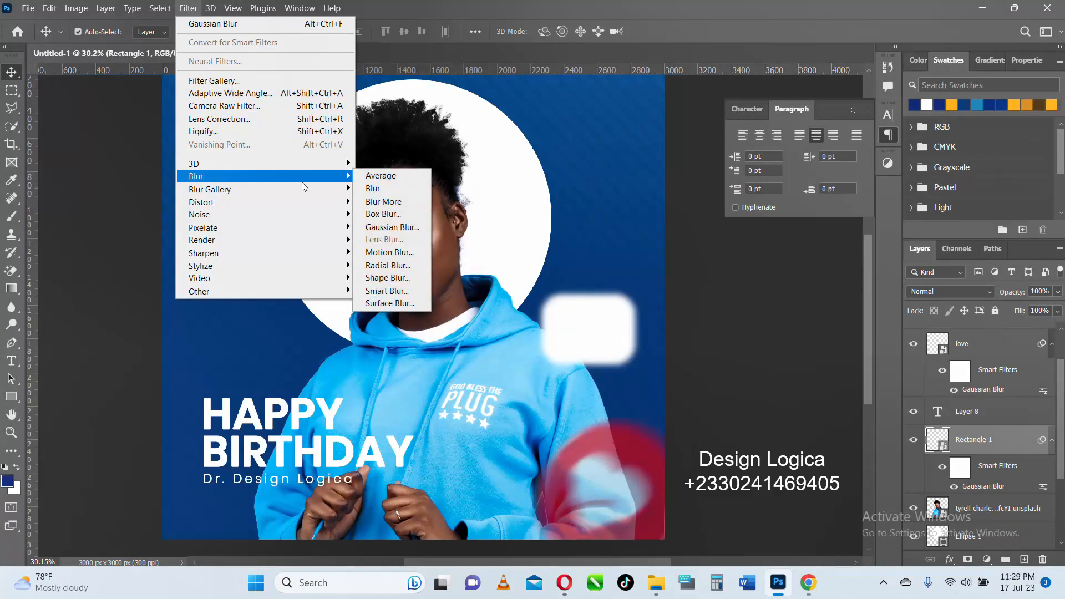
pyautogui.click(392, 227)
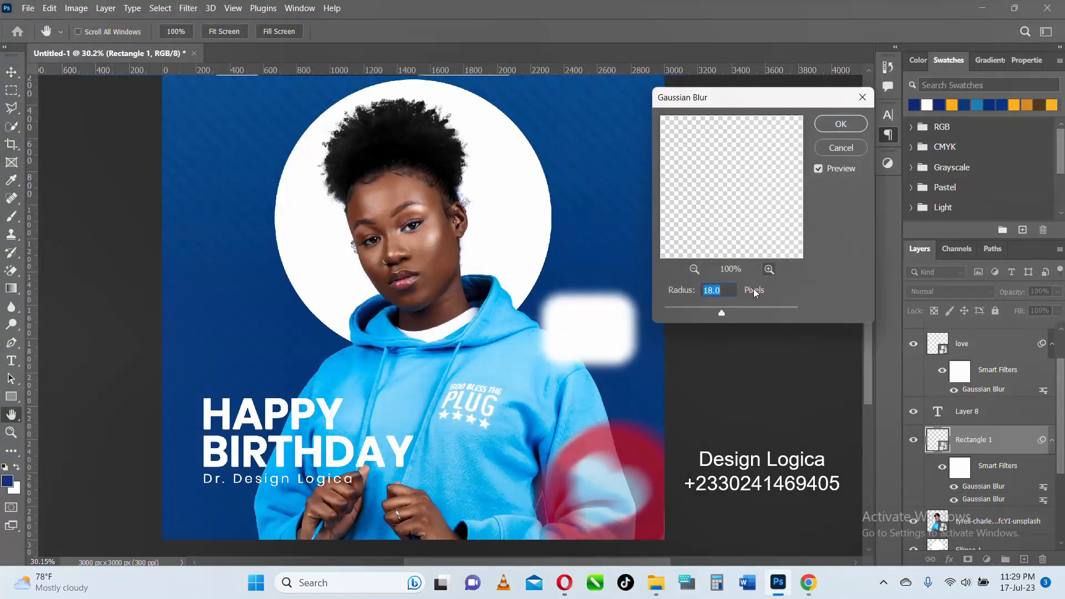
pyautogui.moveTo(722, 312); pyautogui.dragTo(686, 307)
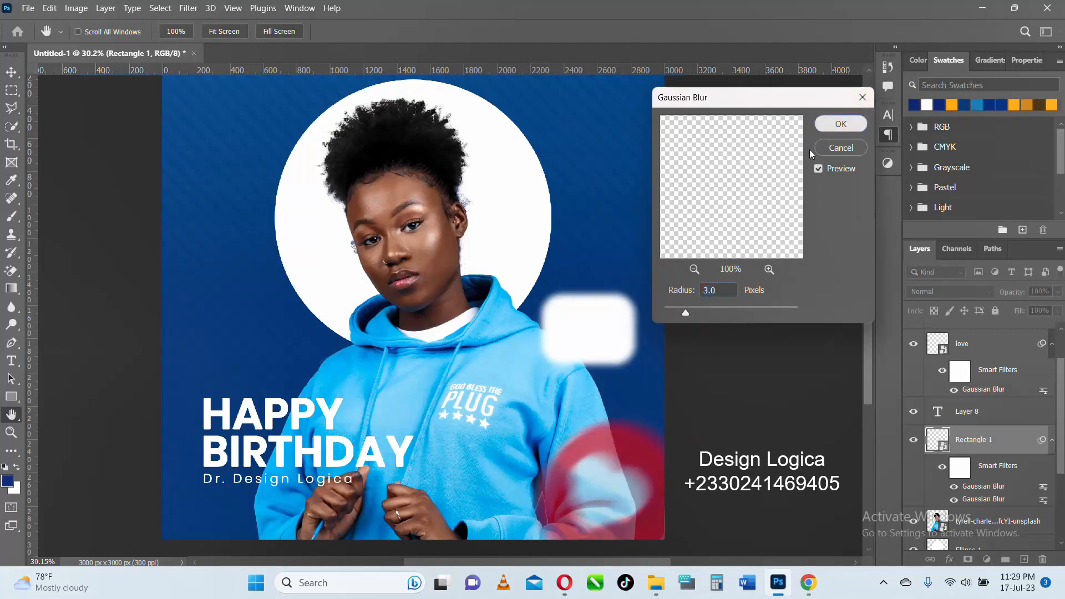
pyautogui.click(840, 125)
pyautogui.scroll(-2, 534, 281)
pyautogui.scroll(5, 565, 306)
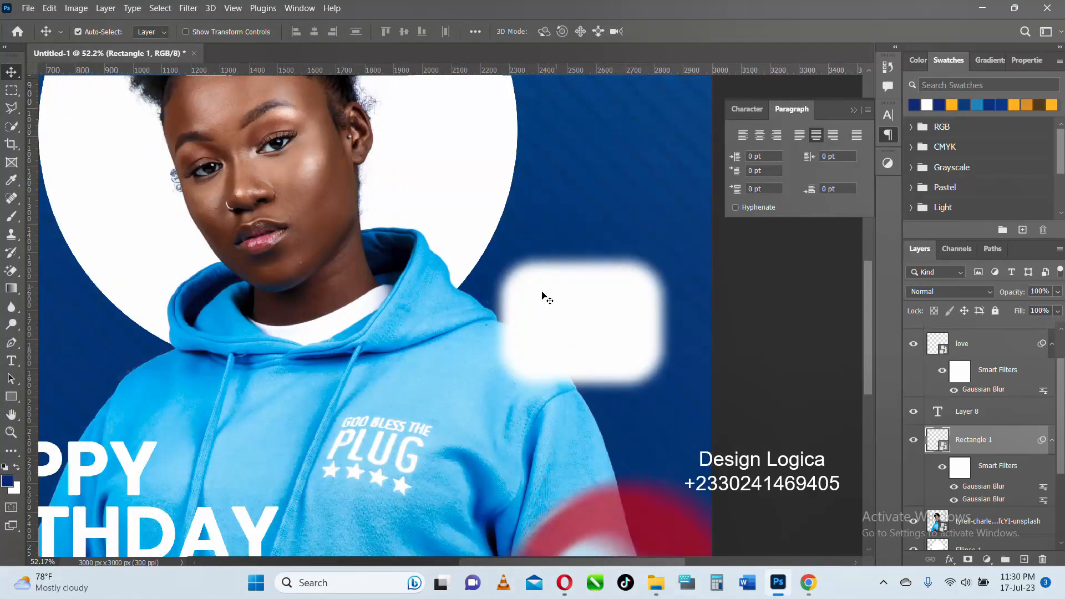
pyautogui.scroll(-2, 547, 298)
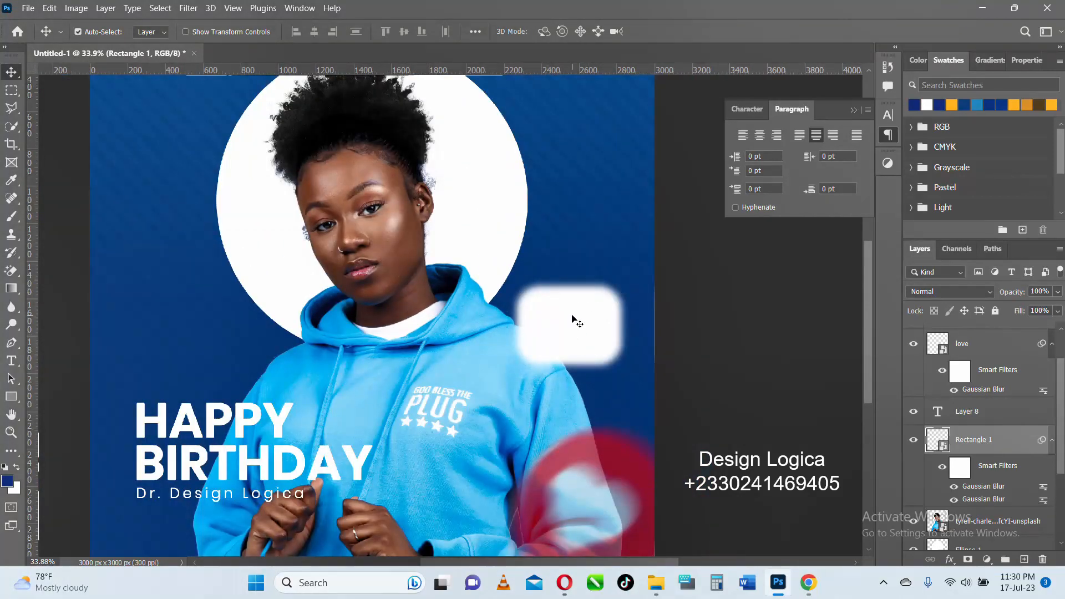
pyautogui.scroll(-1, 577, 330)
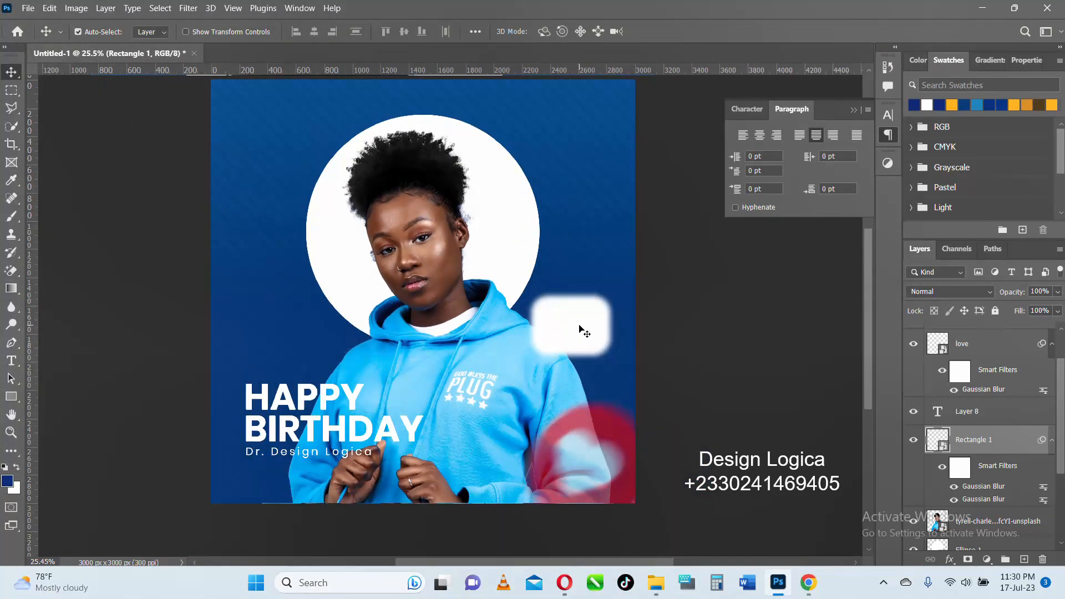
pyautogui.scroll(-3, 579, 329)
pyautogui.scroll(4, 513, 305)
# - Add an empty layer directly above the portrait layer and activate the Brush tool for painting on it
pyautogui.click(462, 218)
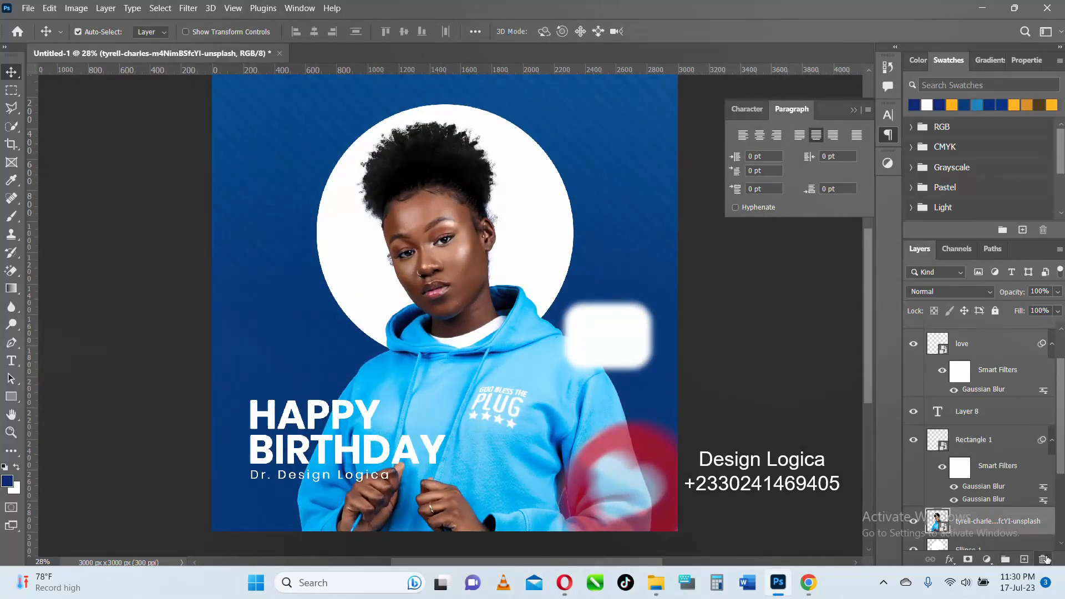
pyautogui.click(1024, 559)
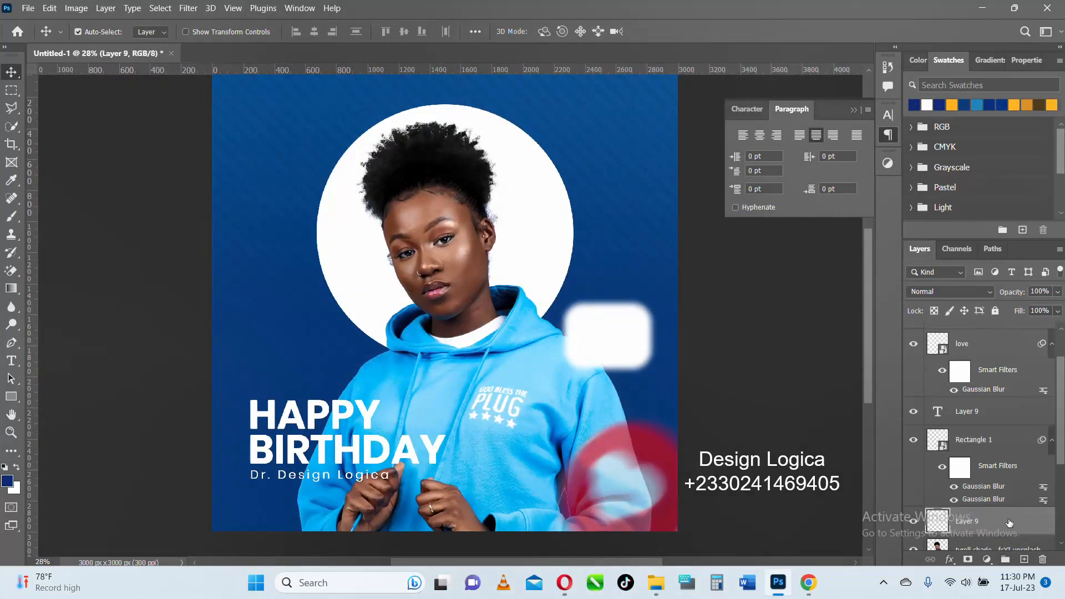
pyautogui.scroll(-1, 1009, 523)
pyautogui.scroll(-1, 996, 506)
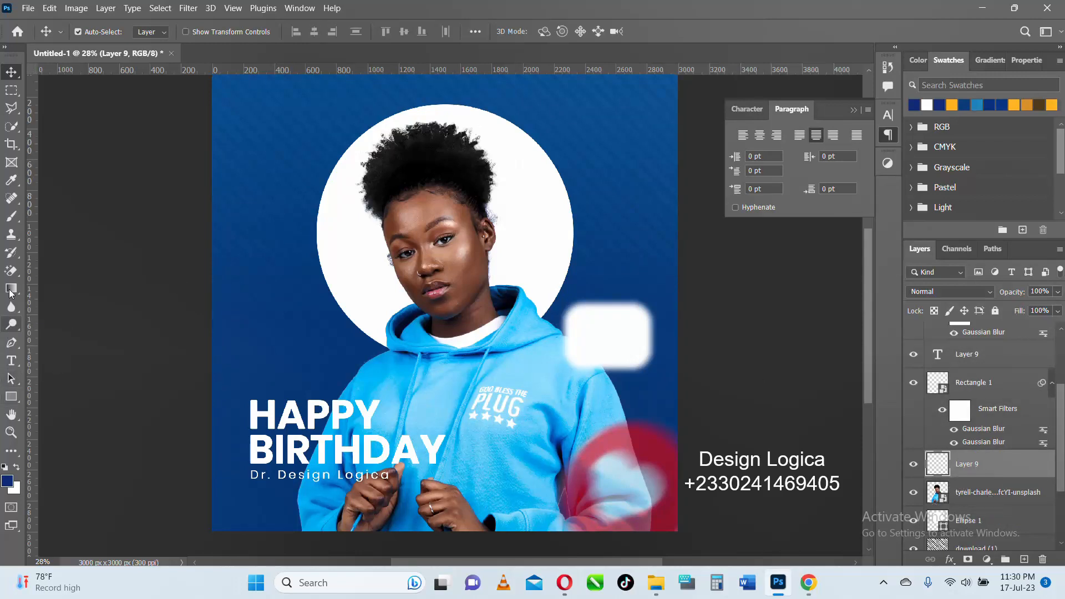
pyautogui.click(11, 217)
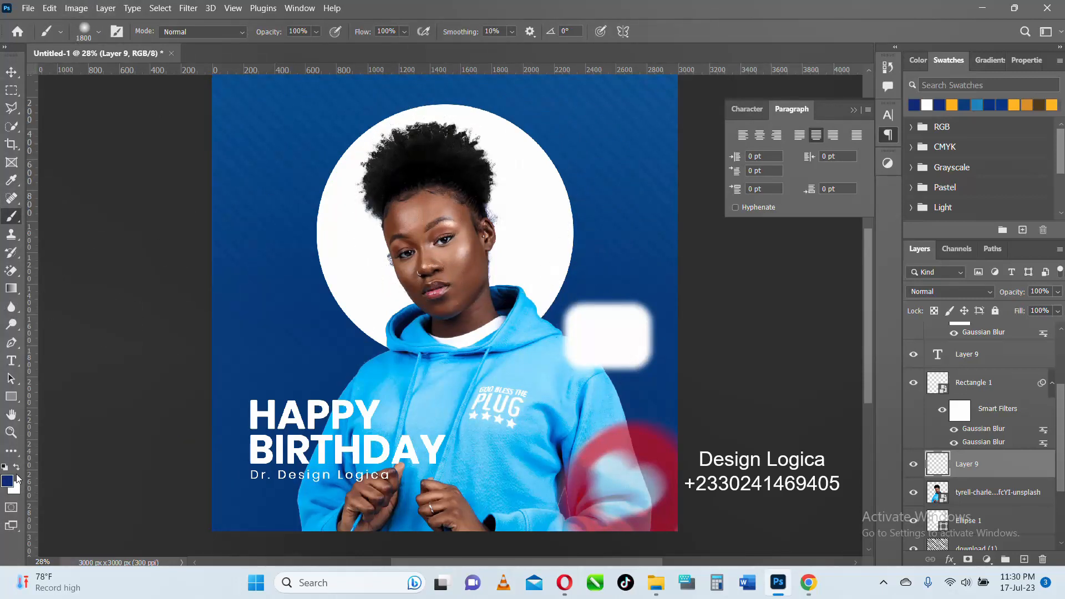
# - Try painting a soft orange-yellow glow (#ffc000) over the portrait's head with the 1800 px brush, and undo the stroke
pyautogui.click(7, 481)
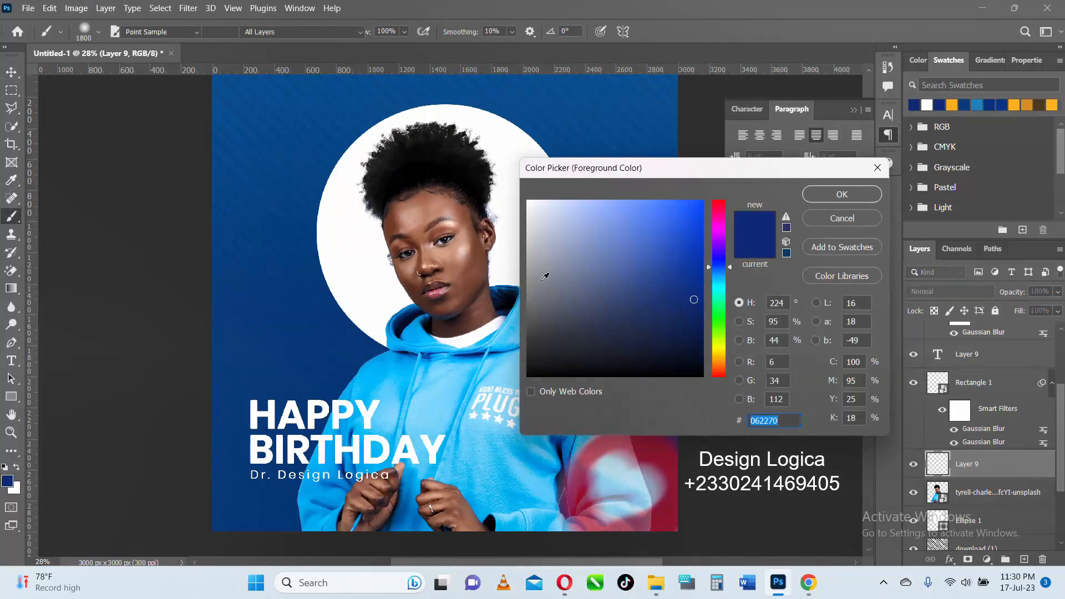
pyautogui.click(717, 355)
pyautogui.moveTo(689, 258); pyautogui.dragTo(727, 155)
pyautogui.click(839, 195)
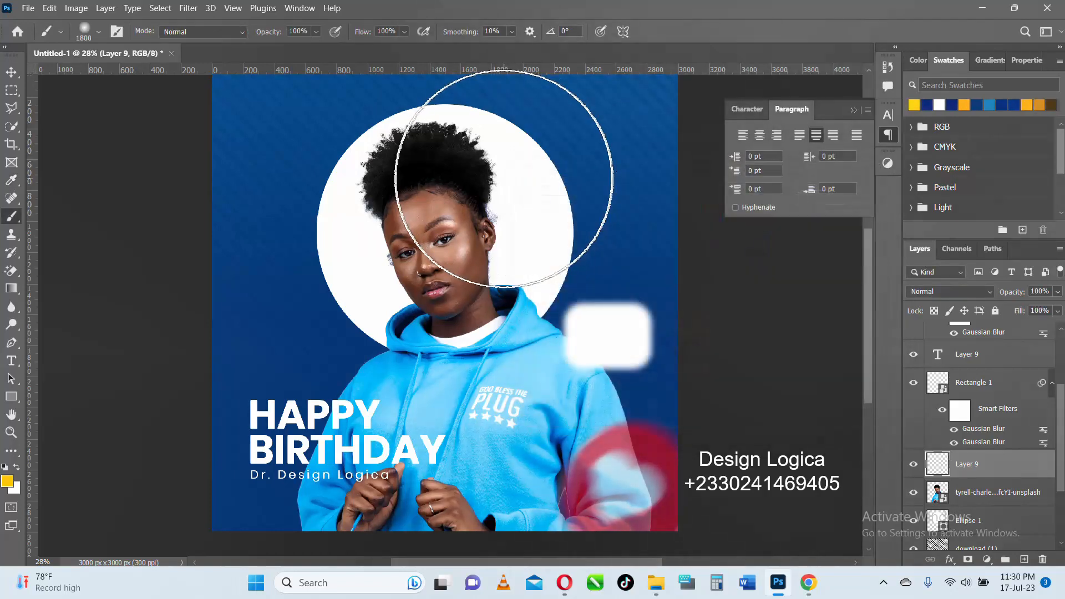
pyautogui.moveTo(488, 214); pyautogui.dragTo(558, 301)
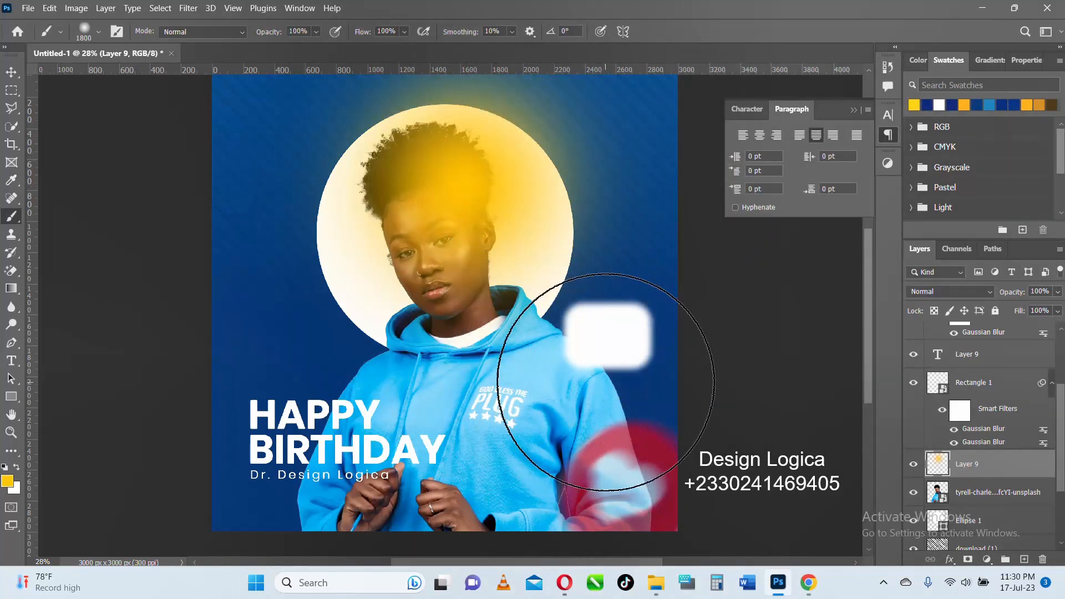
pyautogui.hotkey('ctrl', 'z')
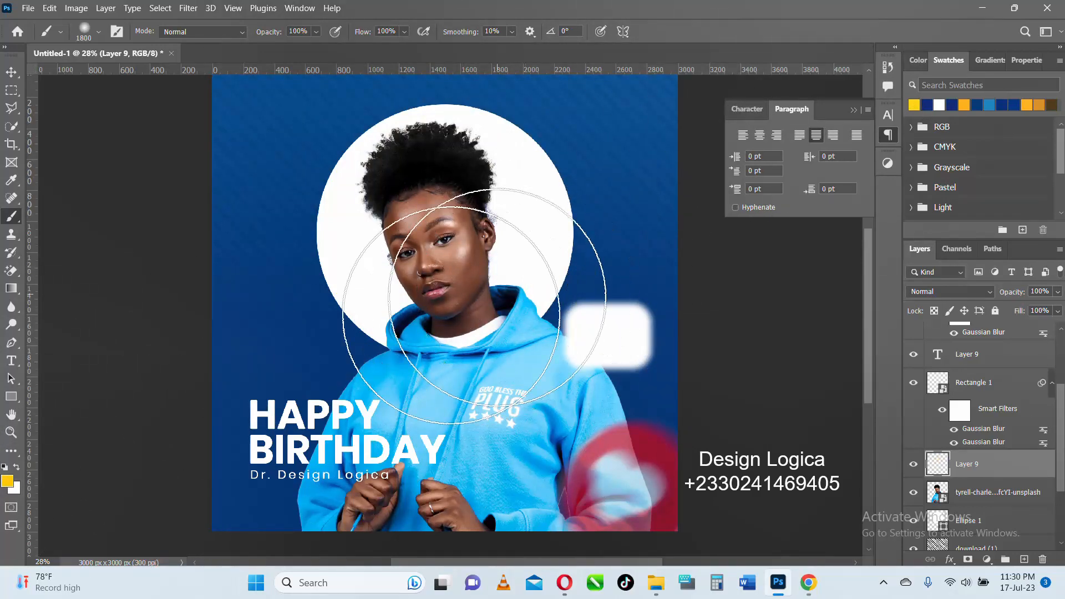
# - Choose a more lemon yellow foreground colour and paint a soft glow over the head and white circle with the 1800 px brush
pyautogui.click(7, 481)
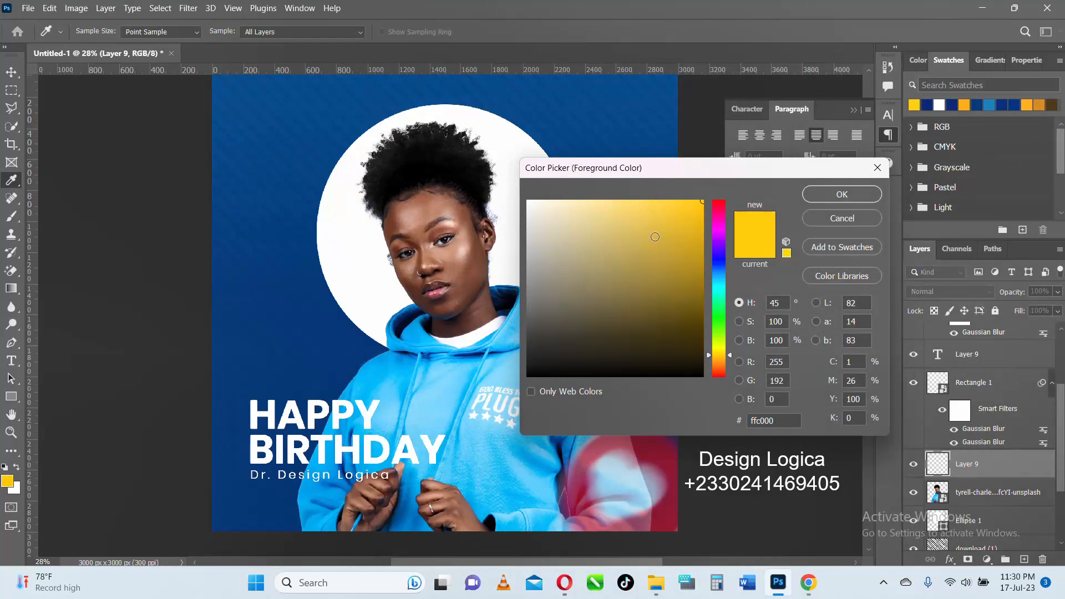
pyautogui.click(698, 226)
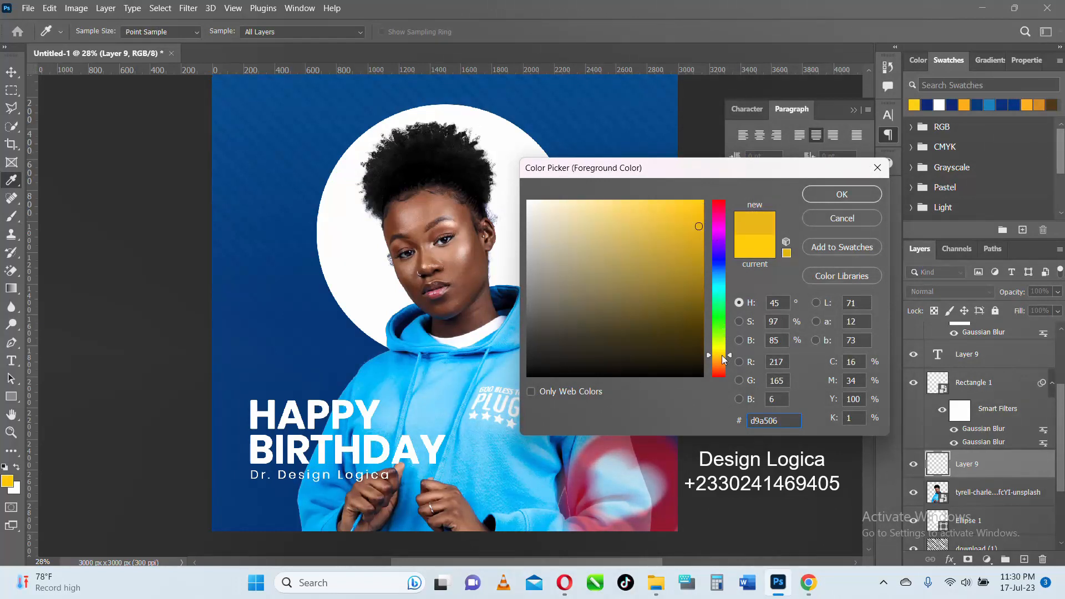
pyautogui.moveTo(724, 357); pyautogui.dragTo(724, 353)
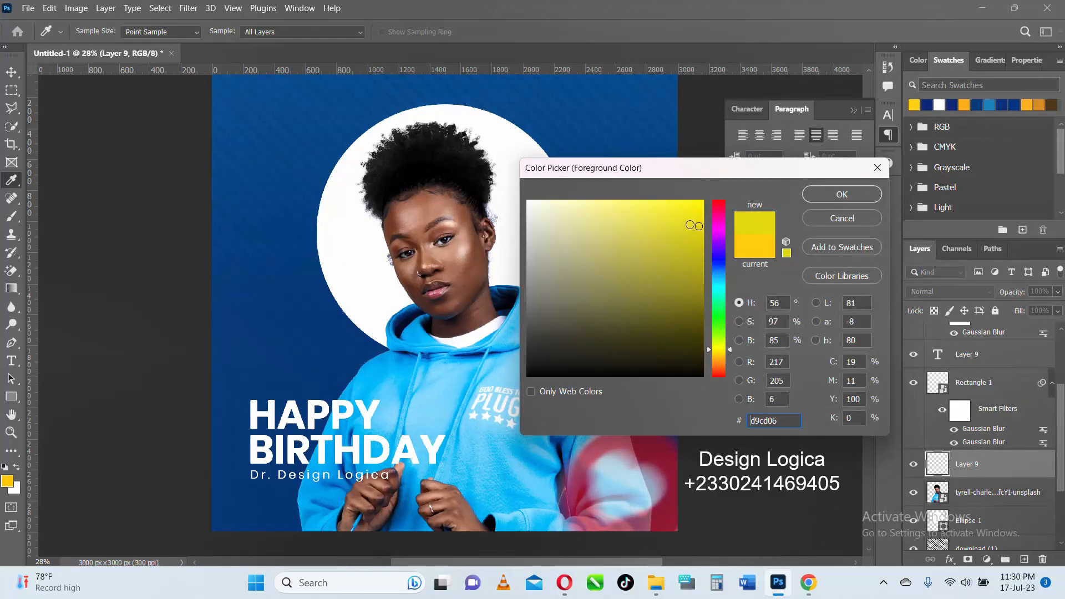
pyautogui.click(687, 219)
pyautogui.click(826, 197)
pyautogui.press('b')
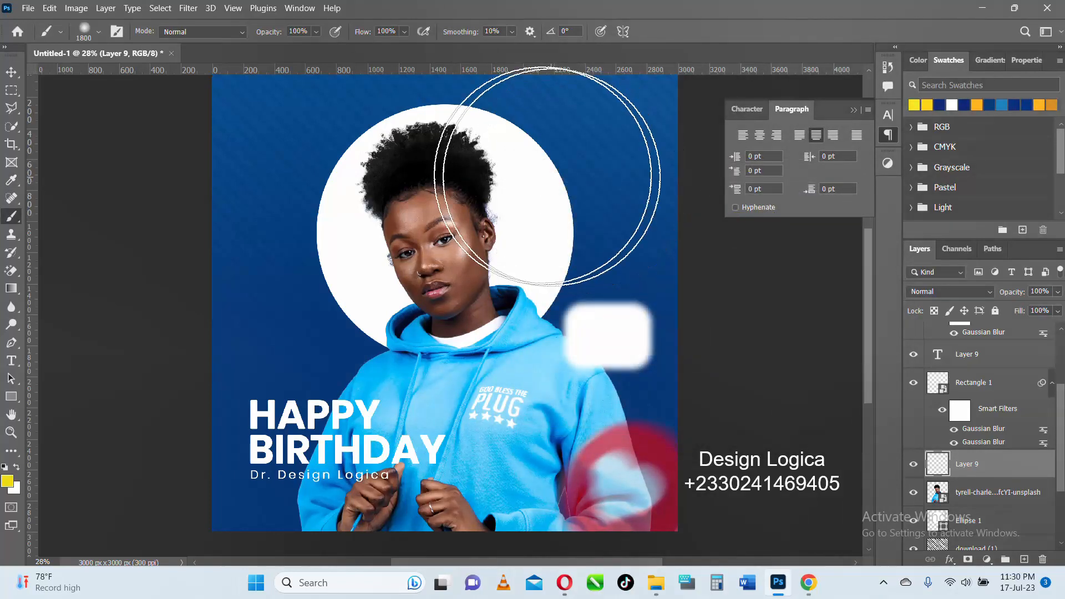
pyautogui.moveTo(468, 191); pyautogui.dragTo(452, 175)
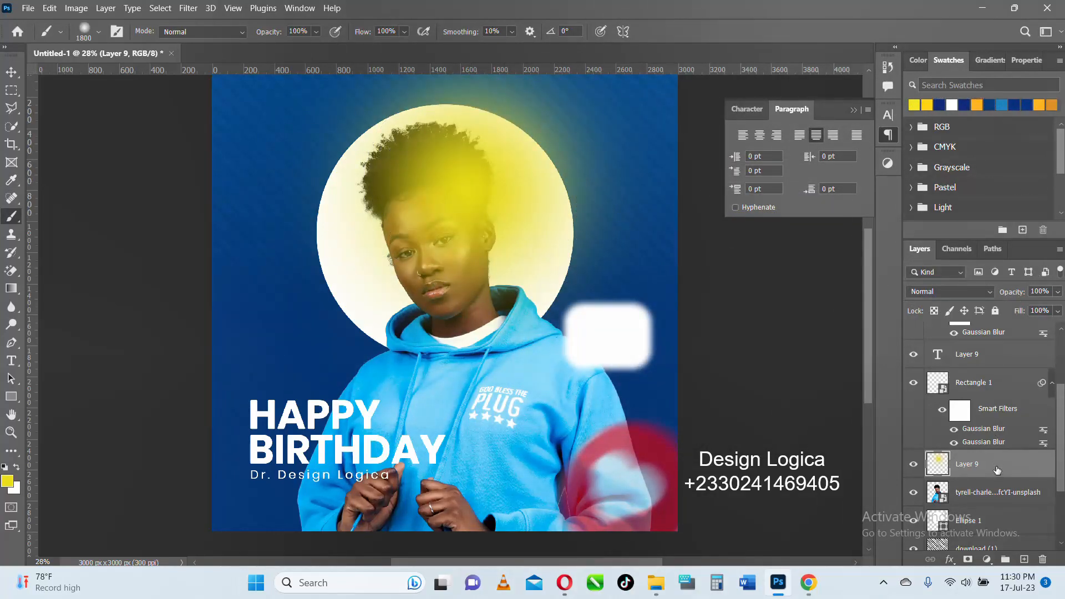
# - Set the yellow glow layer's blend mode to Soft Light and its opacity to 92%
pyautogui.click(986, 292)
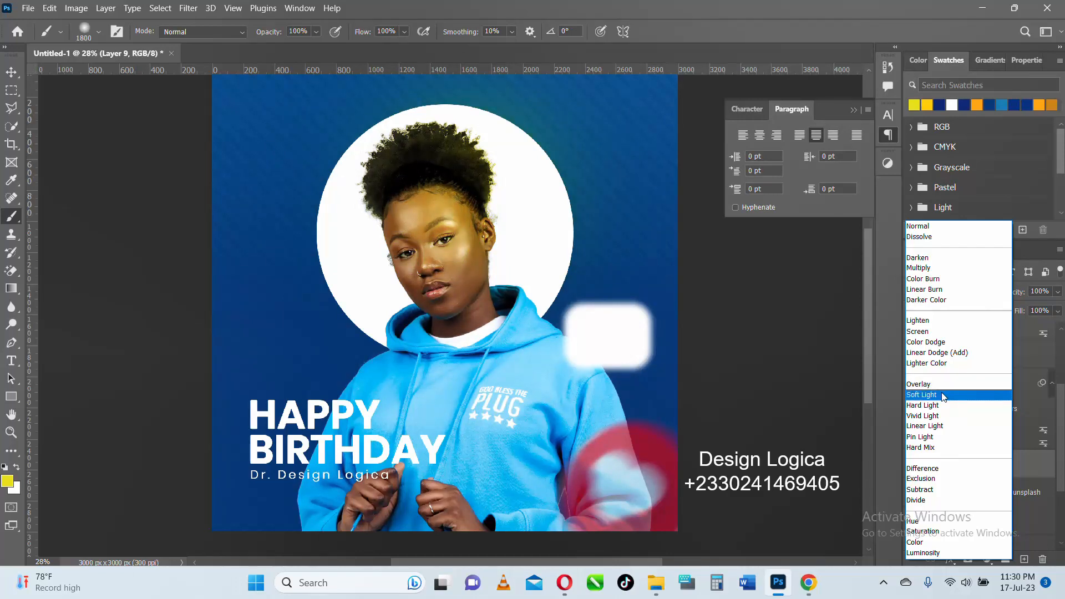
pyautogui.click(941, 395)
pyautogui.moveTo(1017, 295)
pyautogui.mouseDown()
pyautogui.moveTo(1002, 300)
pyautogui.moveTo(1013, 299)
pyautogui.mouseUp()
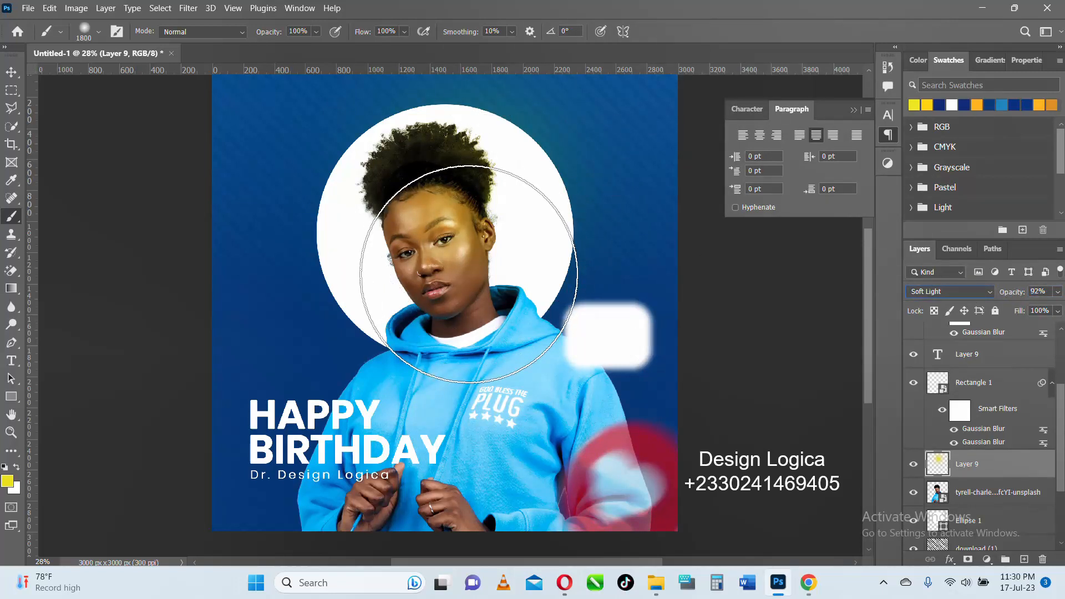
pyautogui.click(11, 72)
pyautogui.scroll(-3, 460, 246)
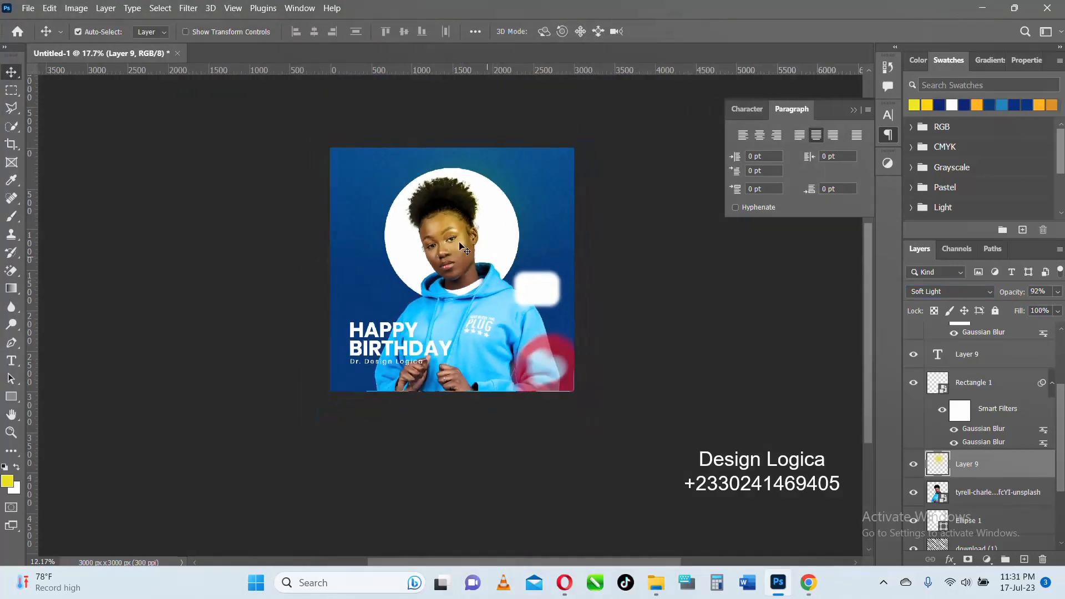
pyautogui.scroll(8, 482, 274)
pyautogui.scroll(-4, 455, 344)
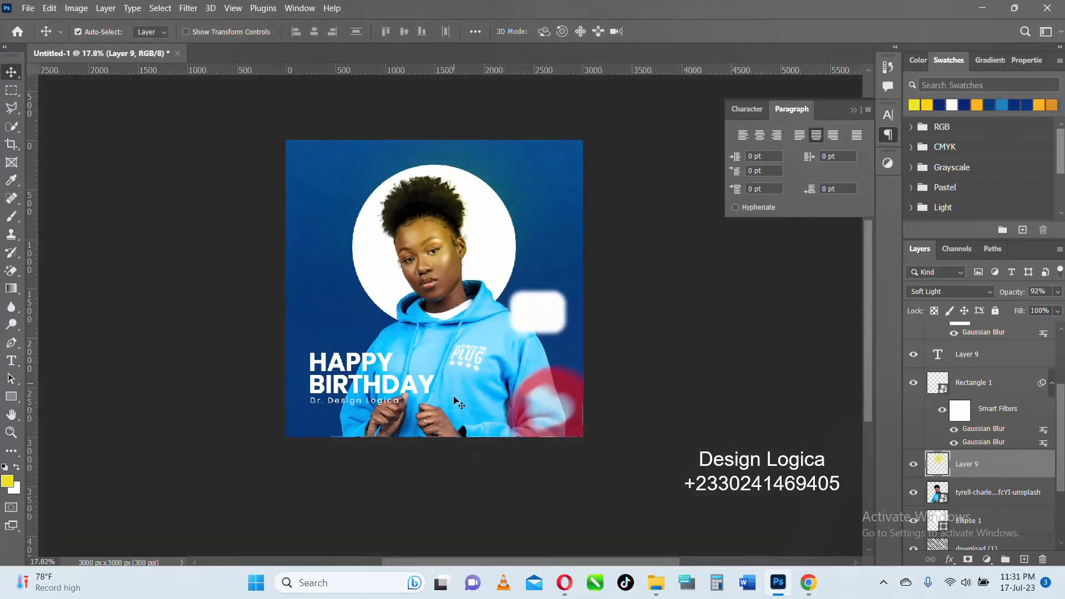
pyautogui.scroll(2, 458, 402)
# - Draw a thin yellow rectangle of 903 by 17 px as an underline beneath the name text
pyautogui.click(11, 397)
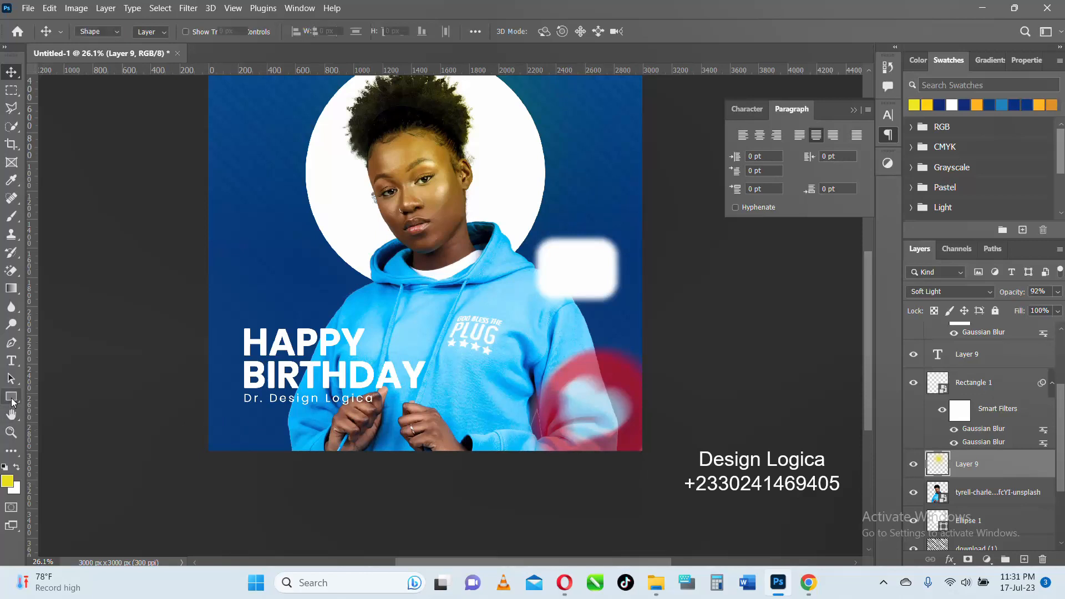
pyautogui.moveTo(243, 405); pyautogui.dragTo(375, 407)
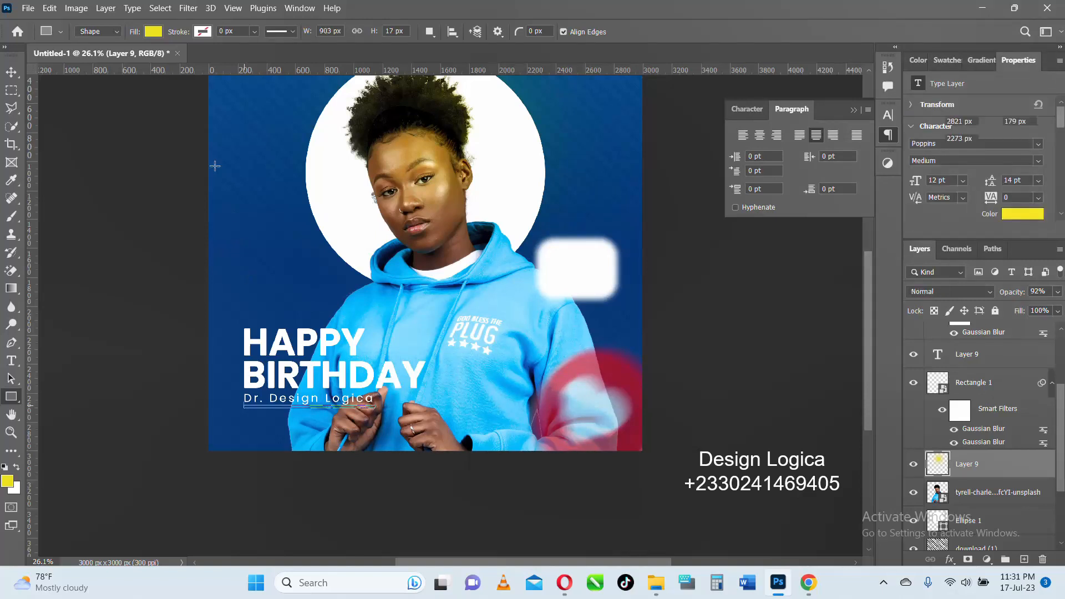
pyautogui.click(10, 72)
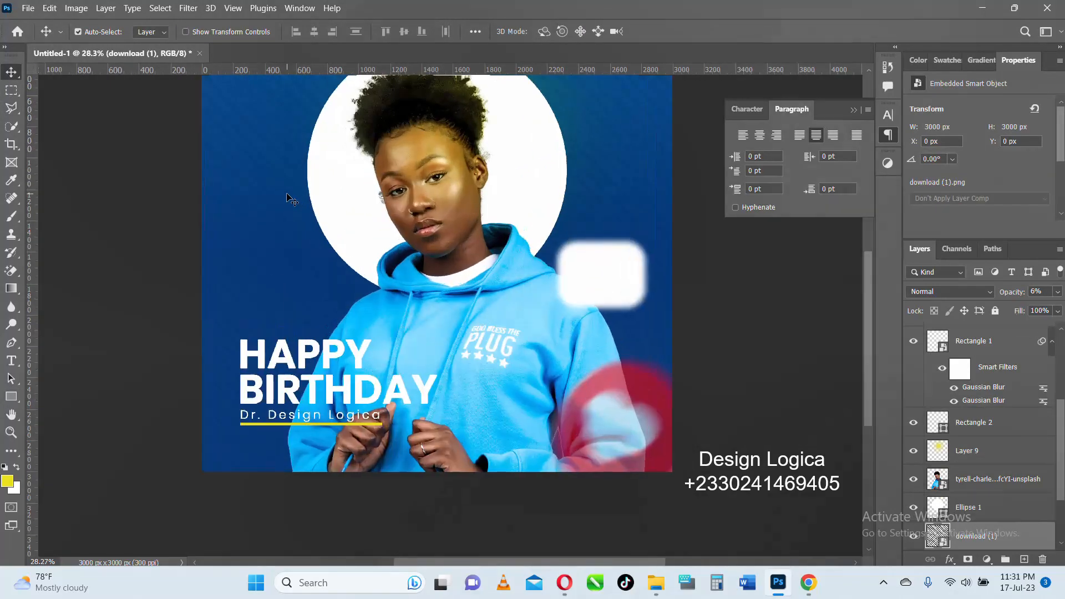
# - Enlarge the blurred white rounded rectangle beside the portrait's shoulder to about 122% and shift it slightly down and left
pyautogui.scroll(1, 270, 216)
pyautogui.scroll(-3, 360, 205)
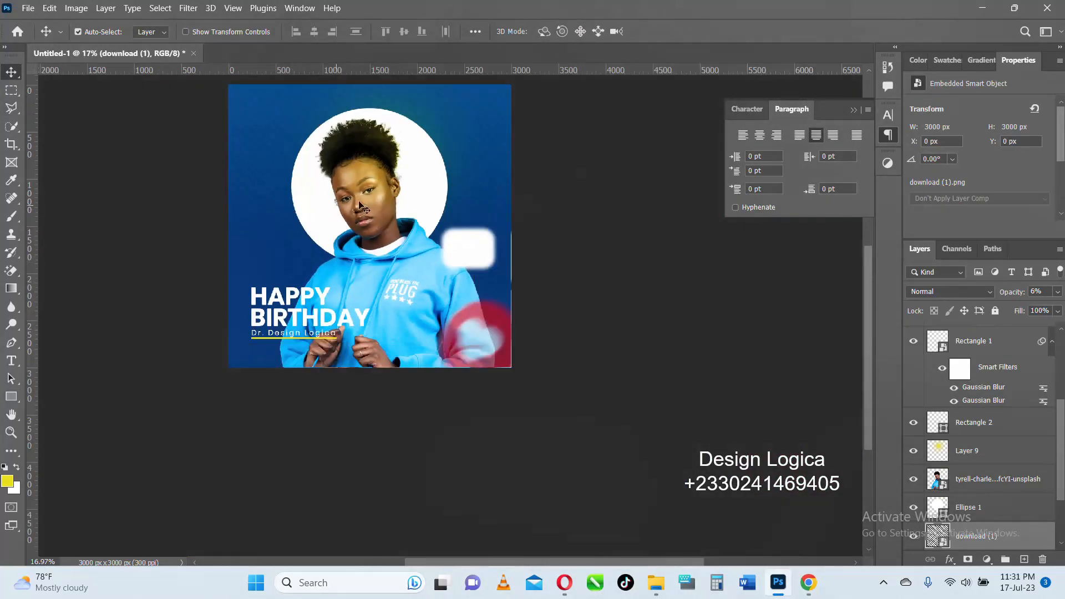
pyautogui.scroll(2, 452, 203)
pyautogui.click(480, 277)
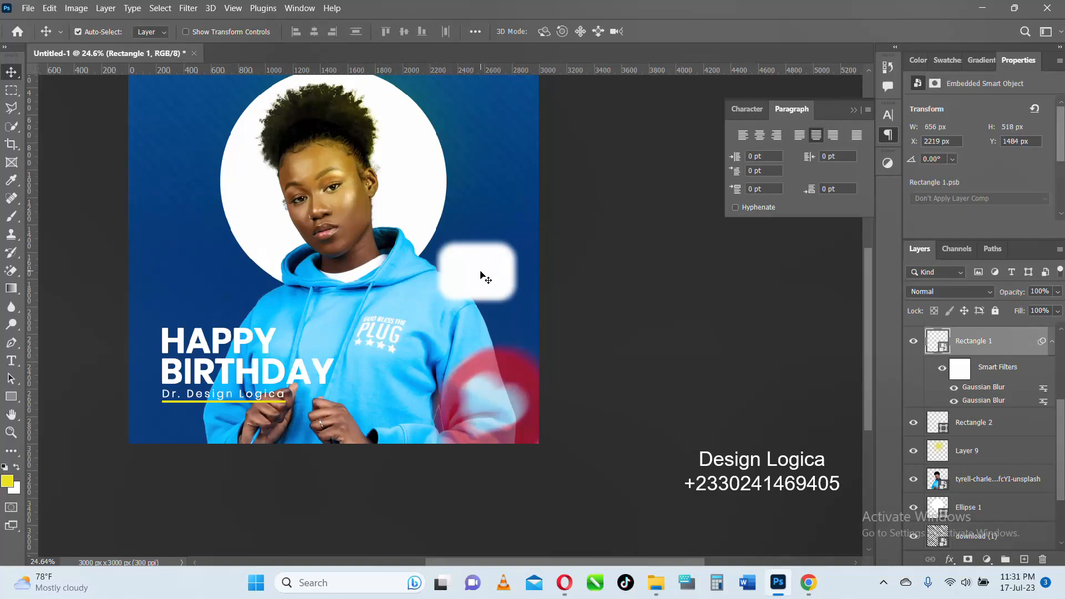
pyautogui.hotkey('ctrl', 't')
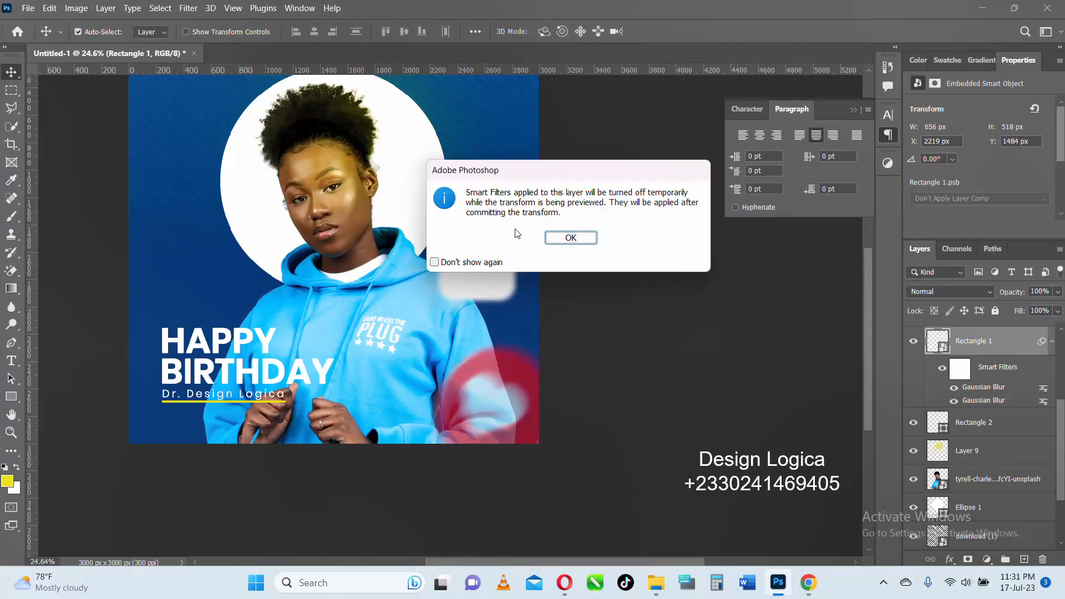
pyautogui.click(571, 236)
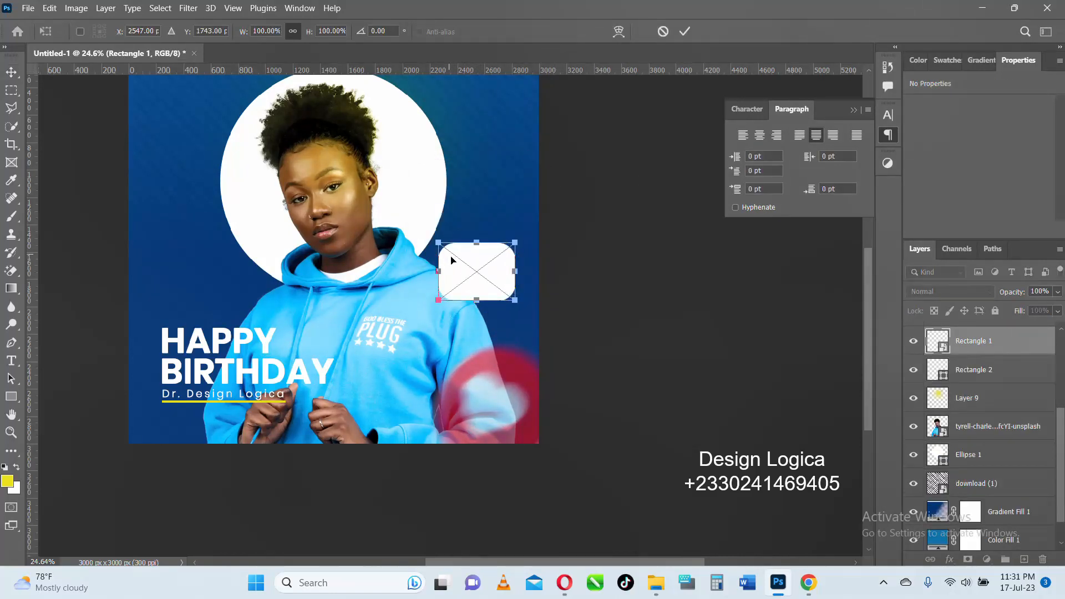
pyautogui.moveTo(476, 242); pyautogui.dragTo(476, 272)
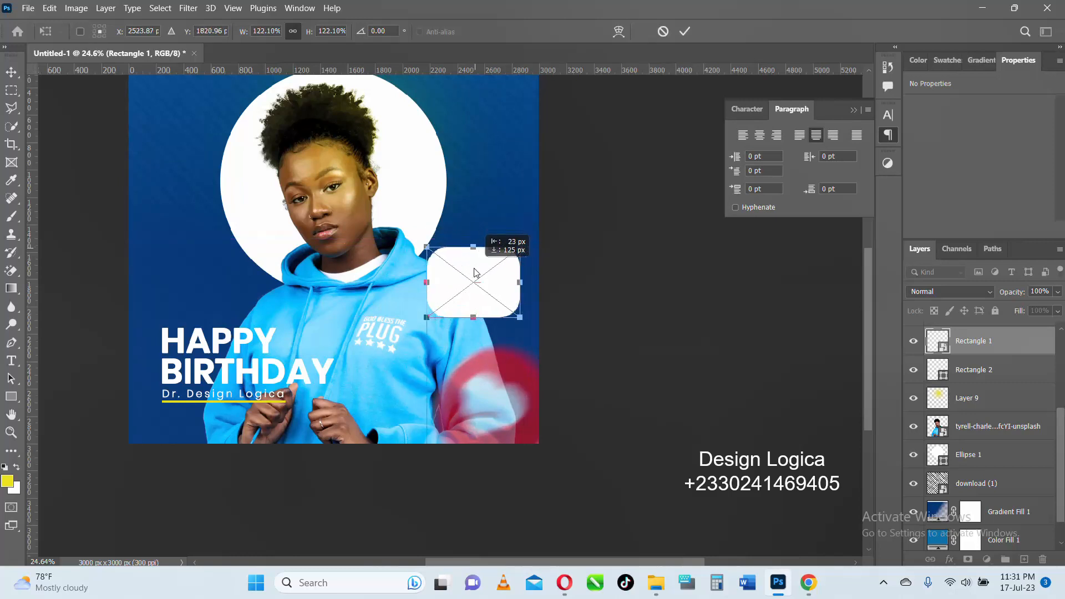
pyautogui.click(685, 31)
# - Collapse the floating paragraph settings and examine the overall composition of the birthday design
pyautogui.scroll(-3, 497, 152)
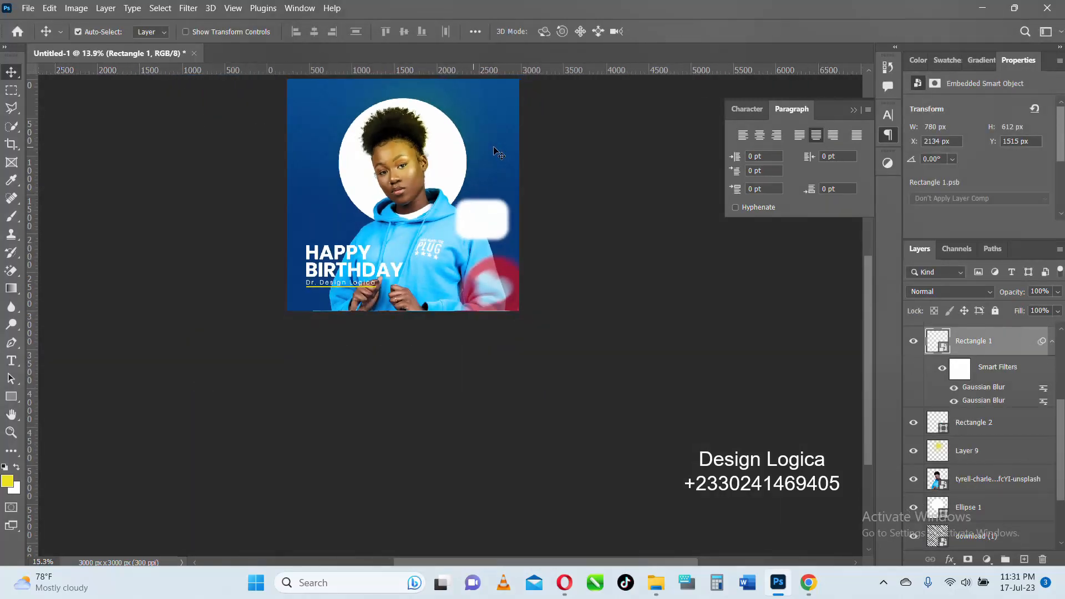
pyautogui.scroll(1, 496, 153)
pyautogui.scroll(-2, 488, 139)
pyautogui.scroll(2, 458, 98)
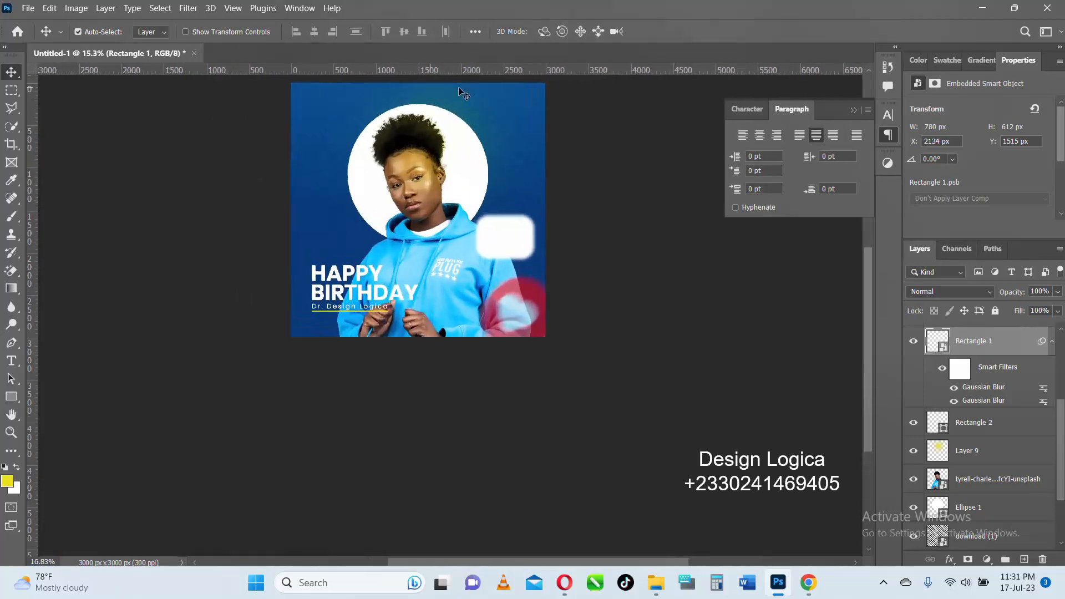
pyautogui.scroll(1, 458, 92)
pyautogui.click(853, 109)
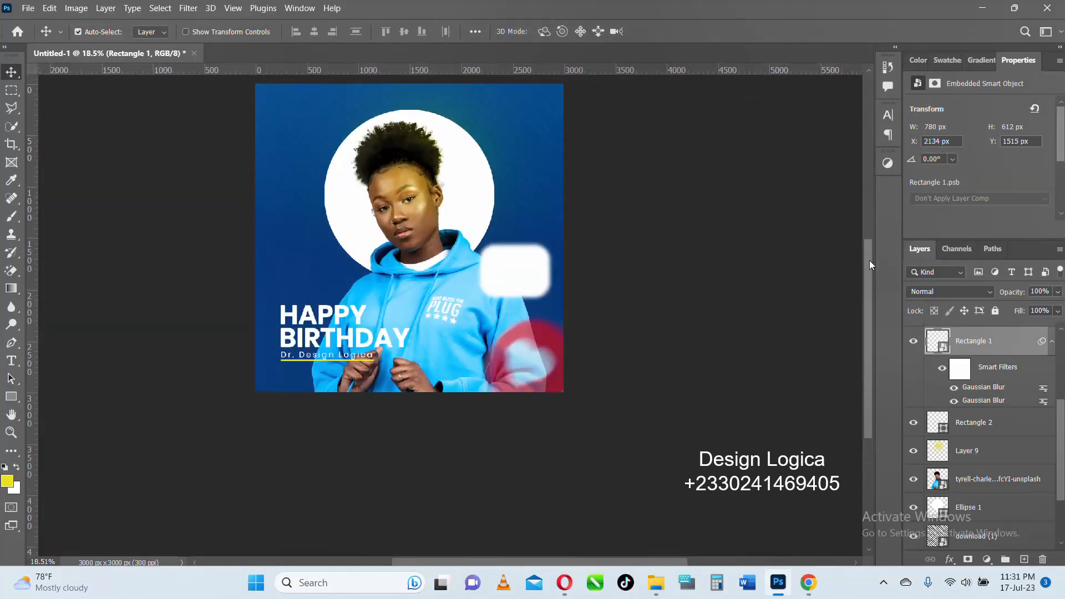
pyautogui.scroll(1, 870, 265)
pyautogui.scroll(2, 438, 290)
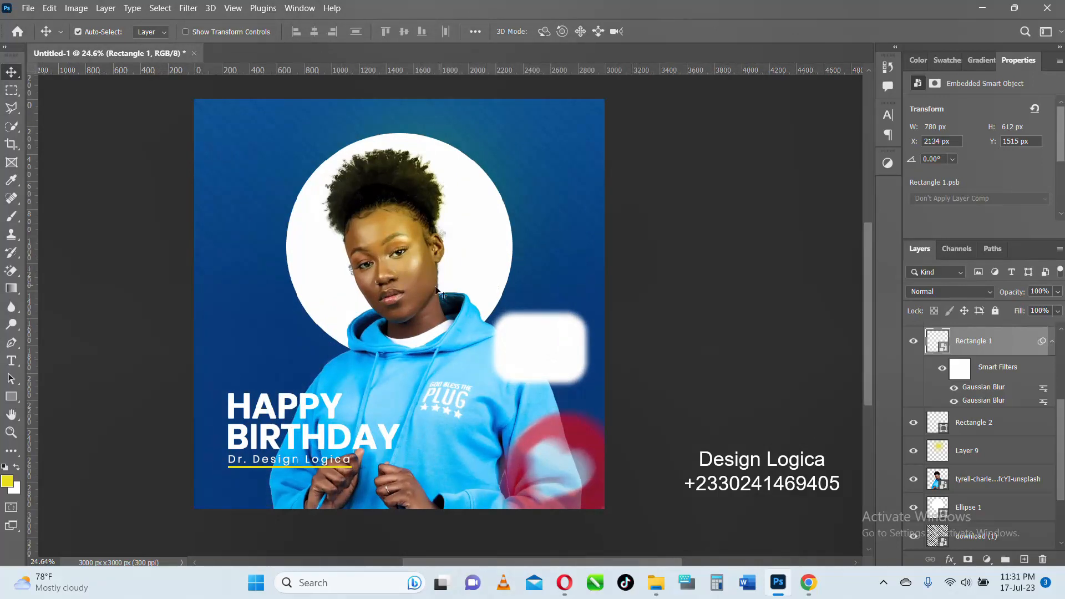
pyautogui.scroll(-1, 360, 391)
pyautogui.scroll(1, 379, 461)
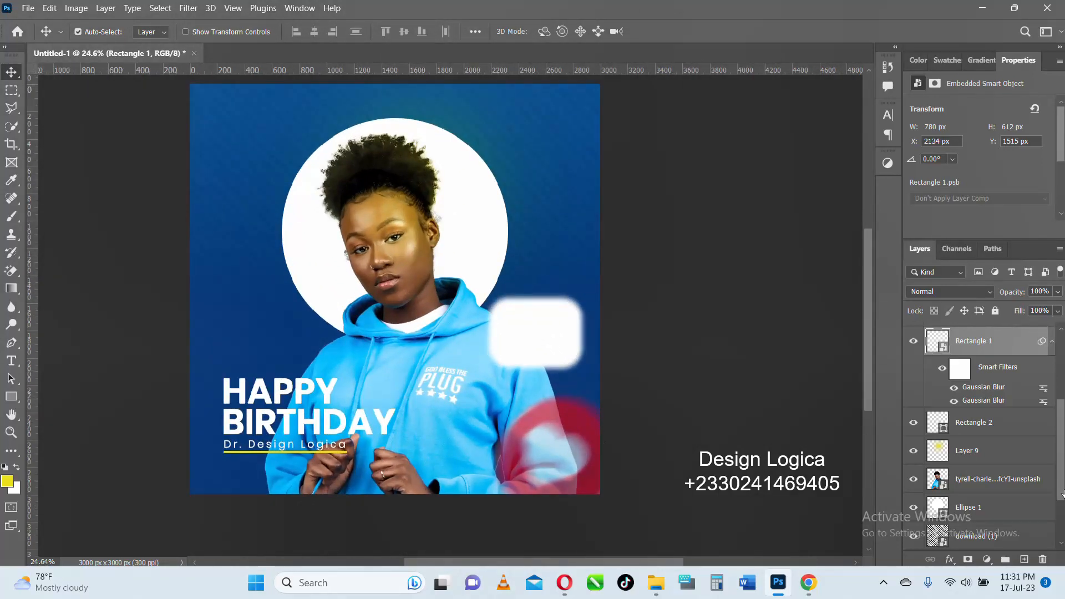
# - Group all layers from the name text down to the blue colour fill, and toggle the group's visibility to check it
pyautogui.scroll(3, 998, 437)
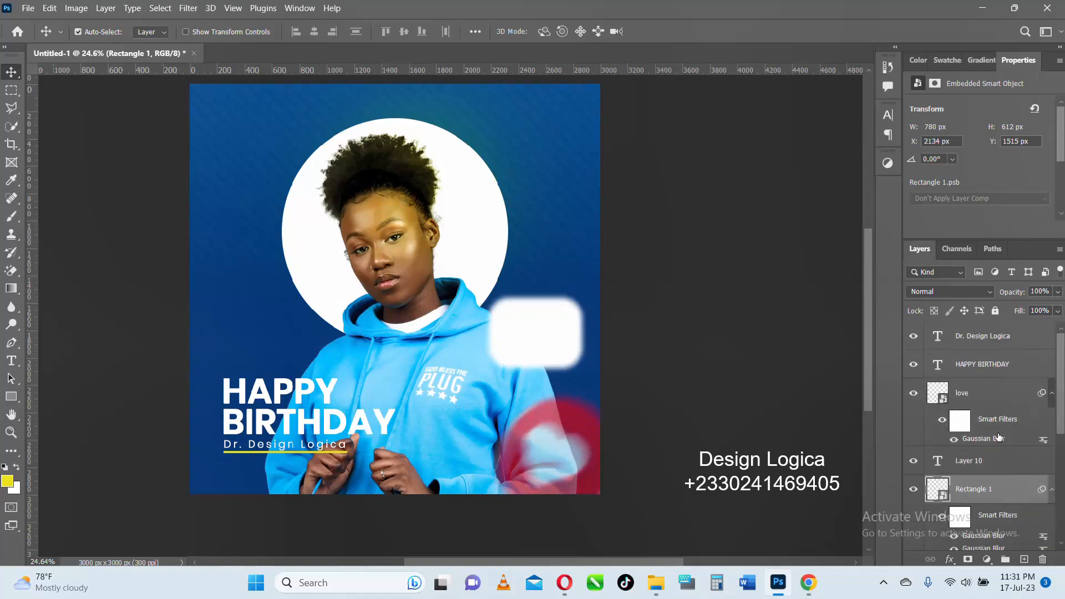
pyautogui.click(972, 339)
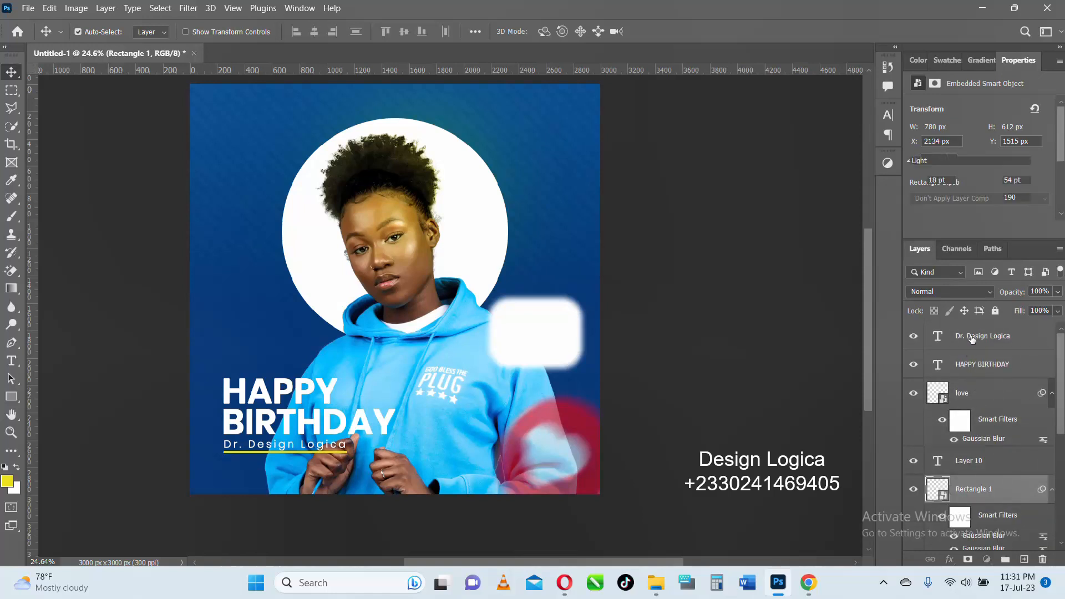
pyautogui.scroll(-5, 979, 388)
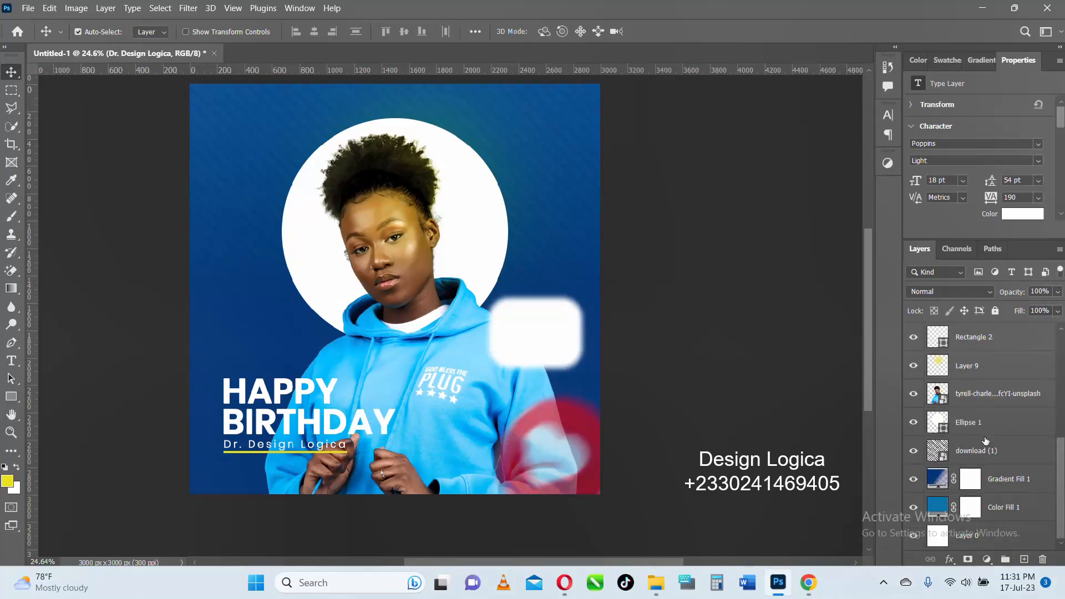
pyautogui.keyDown('shift'); pyautogui.click(992, 513); pyautogui.keyUp('shift')
pyautogui.hotkey('ctrl', 'g')
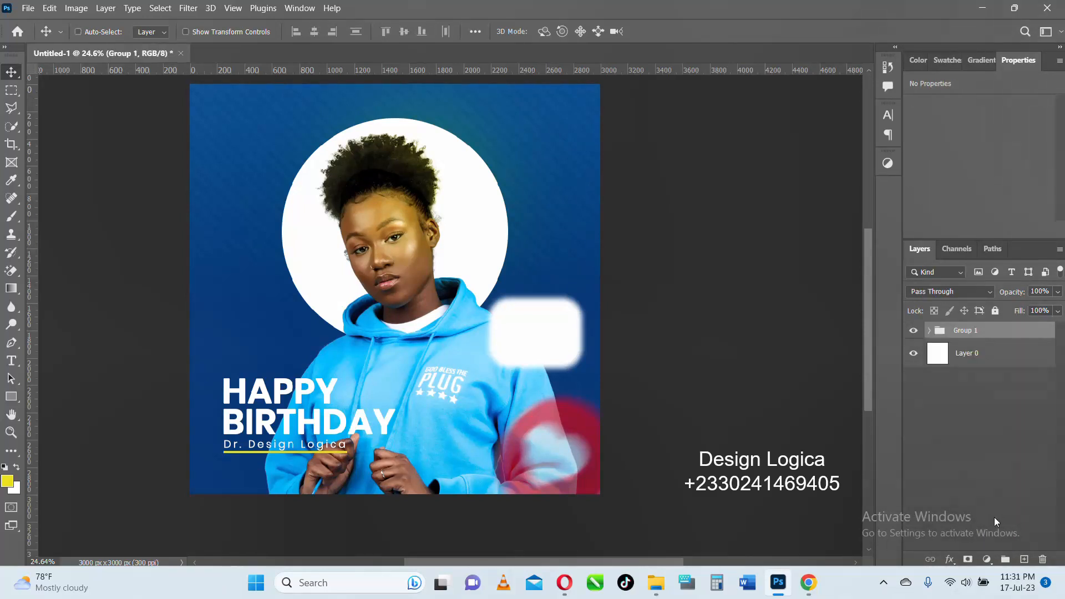
pyautogui.click(913, 330)
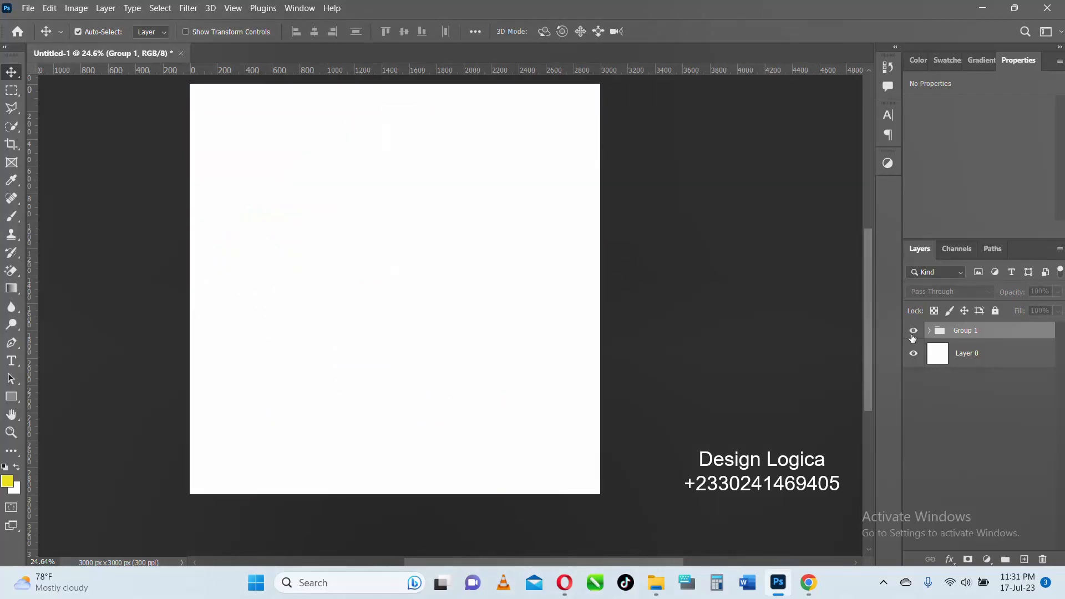
pyautogui.click(913, 331)
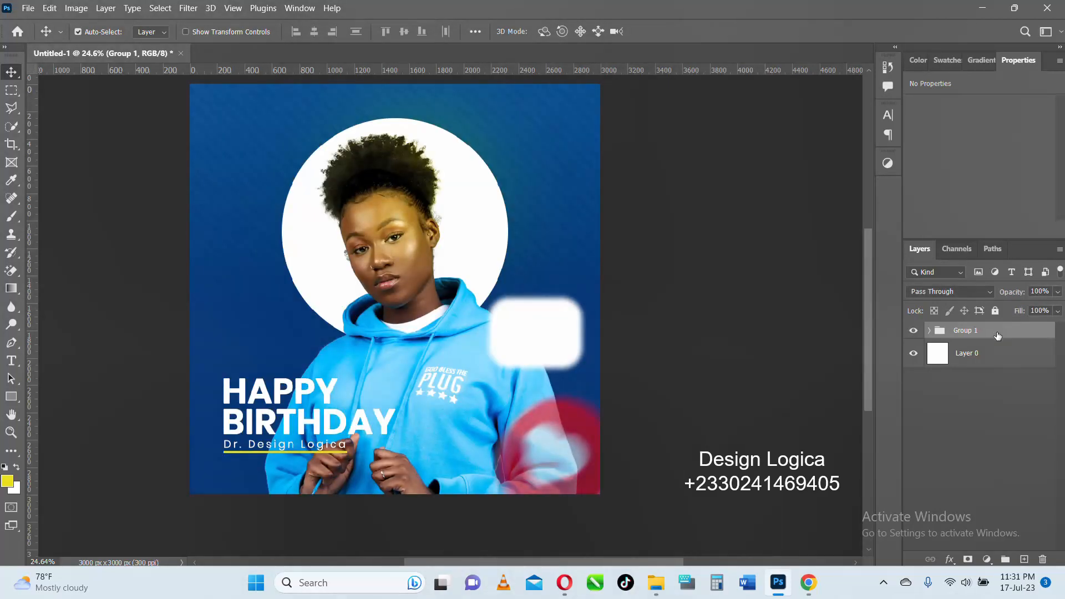
# - Try merging all visible layers into a single layer, and undo the merge
pyautogui.press('ctrl')
pyautogui.hotkey('ctrl', 'shift', 'e')
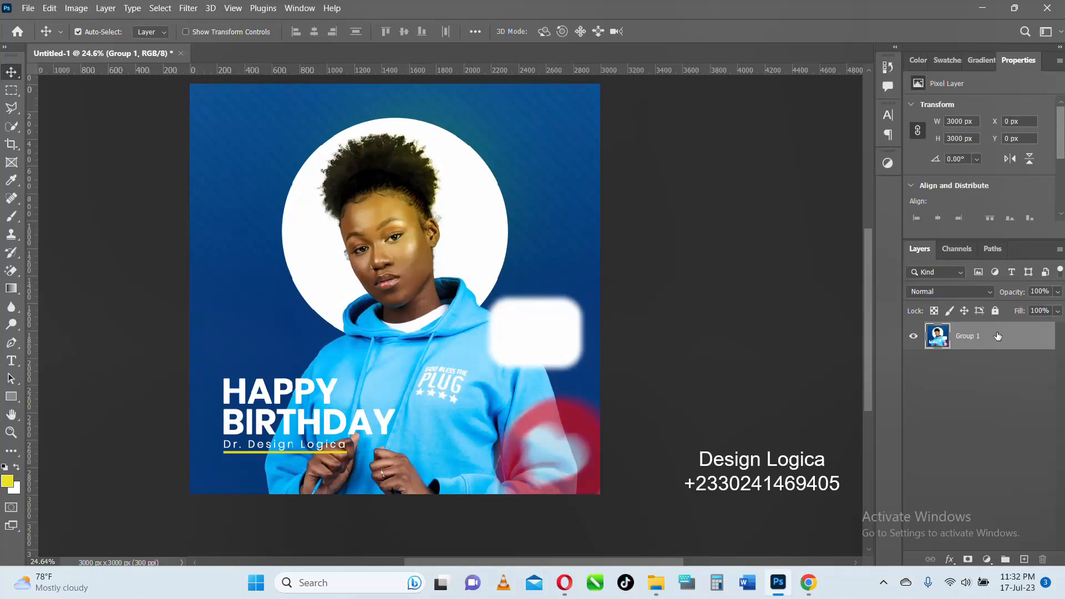
pyautogui.hotkey('ctrl', 'z')
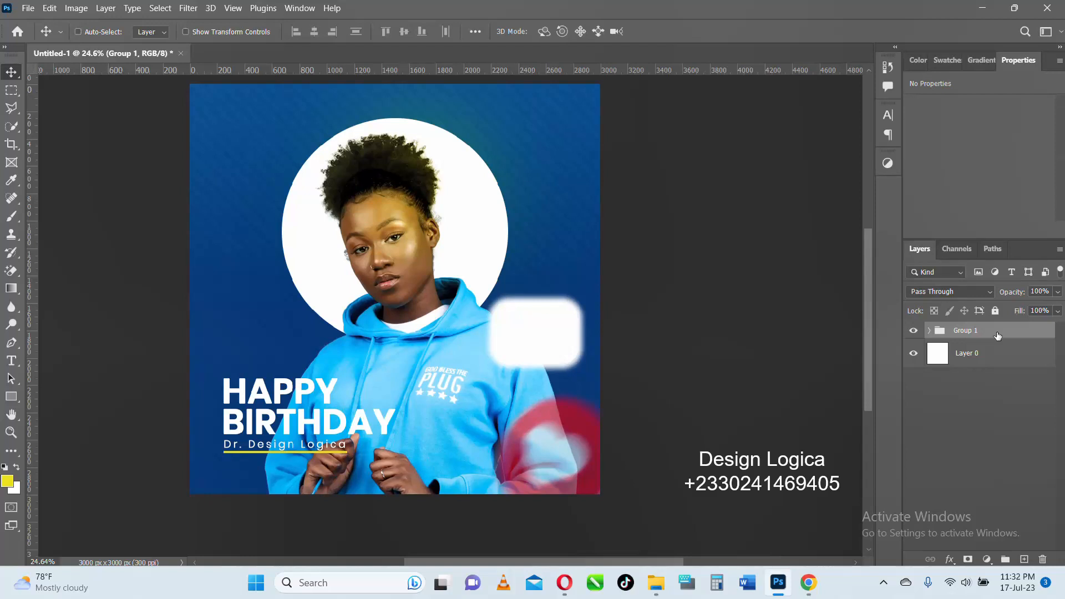
# - Stamp all visible layers into a new merged layer at the top of the stack and hide the layer group
pyautogui.hotkey('ctrl', 'shift', 'alt', 'e')
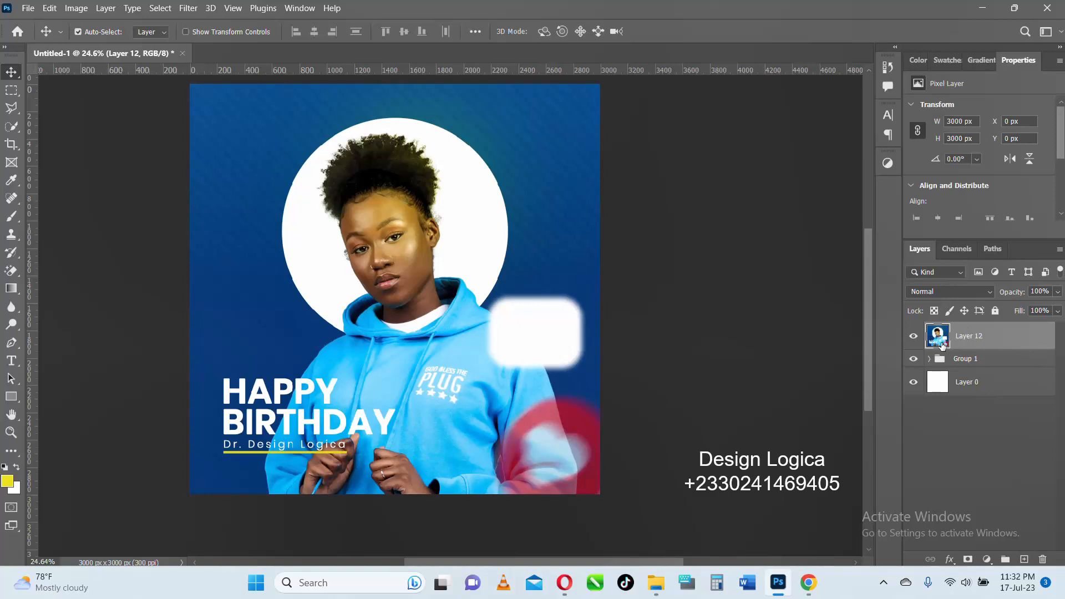
pyautogui.click(913, 361)
# - Scale the merged layer to about 94.4% and centre it horizontally and vertically on the canvas to form a white border
pyautogui.hotkey('ctrl', 't')
pyautogui.hotkey('ctrl', '-')
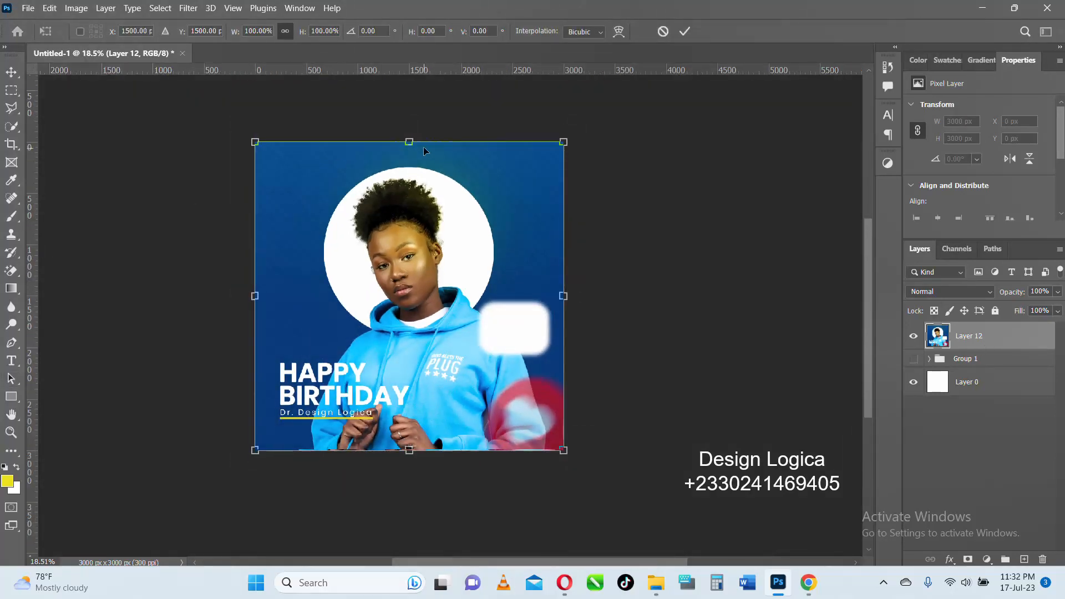
pyautogui.moveTo(414, 139); pyautogui.dragTo(409, 159)
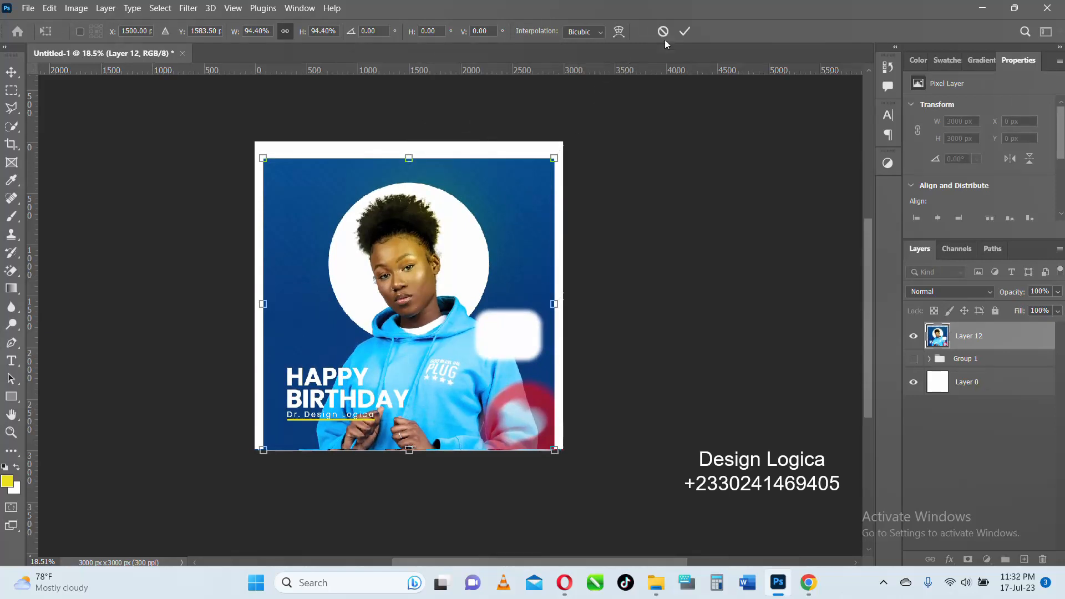
pyautogui.click(680, 33)
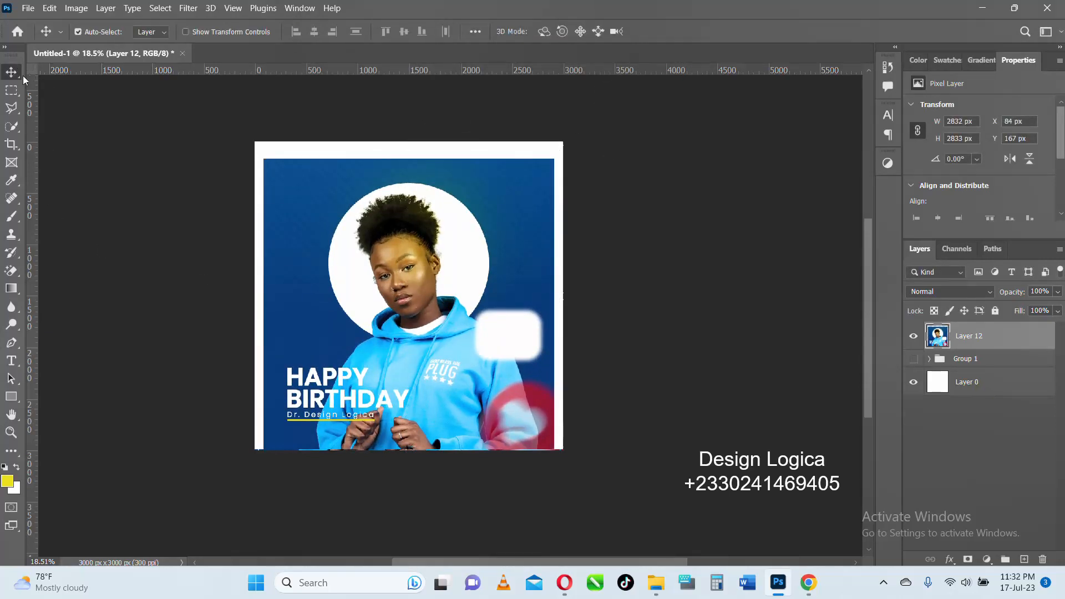
pyautogui.hotkey('ctrl', 'a')
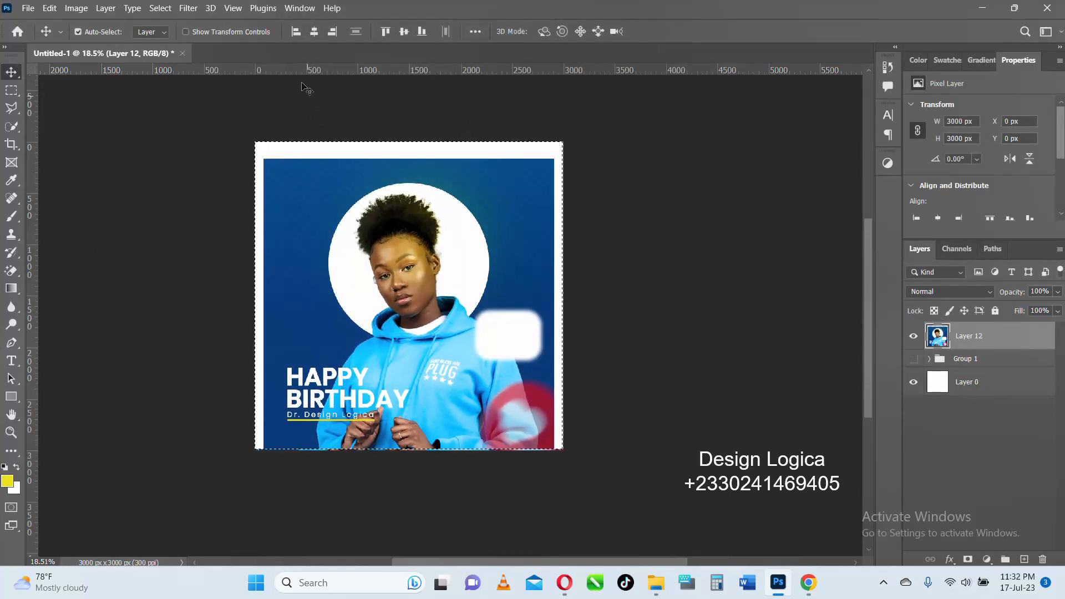
pyautogui.click(314, 31)
pyautogui.click(404, 31)
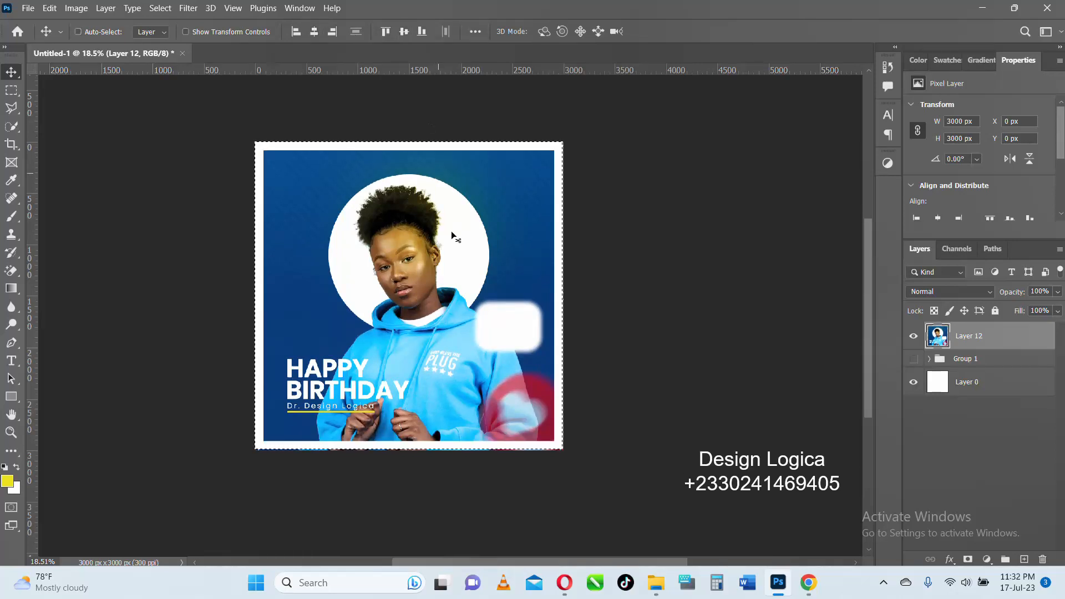
pyautogui.hotkey('ctrl', 'd')
# - Add a black Multiply drop shadow to the merged layer with 26% opacity, 93° angle, 27 px distance and 5 px size
pyautogui.scroll(-3, 482, 417)
pyautogui.scroll(3, 481, 417)
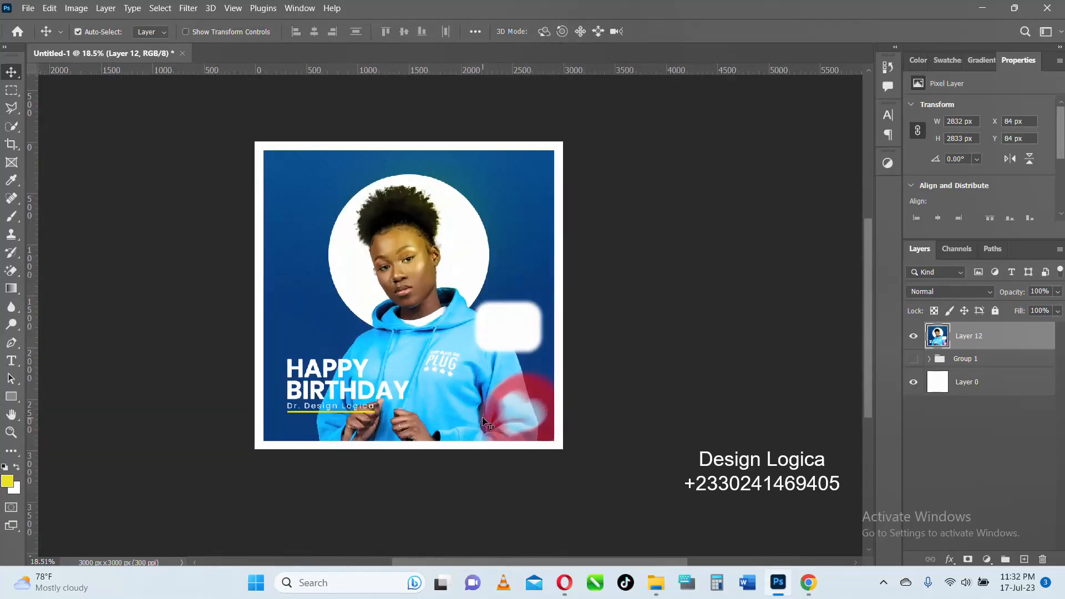
pyautogui.scroll(2, 481, 417)
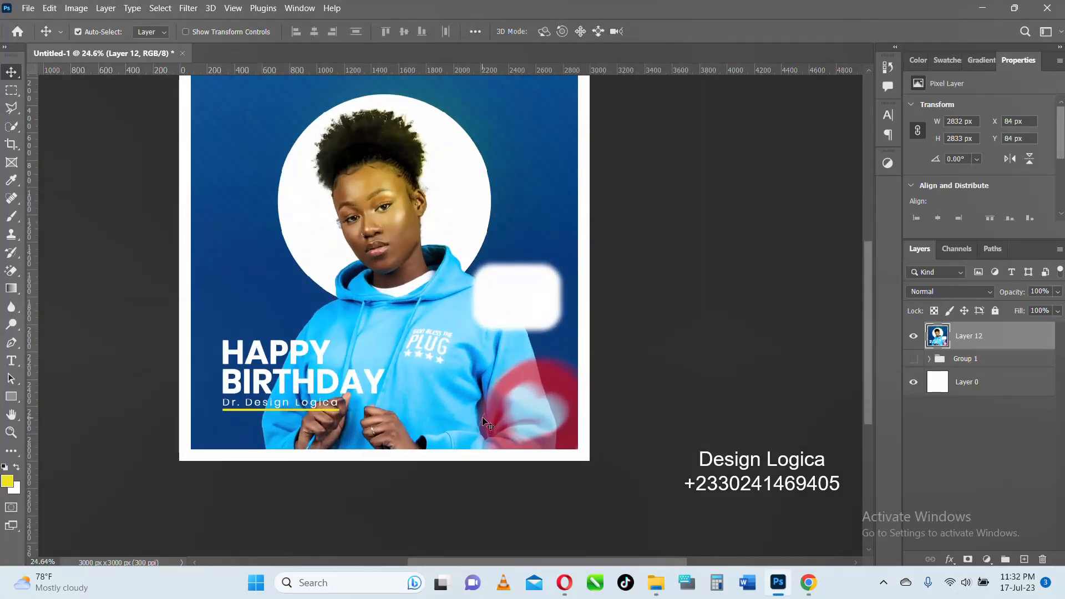
pyautogui.scroll(-3, 482, 376)
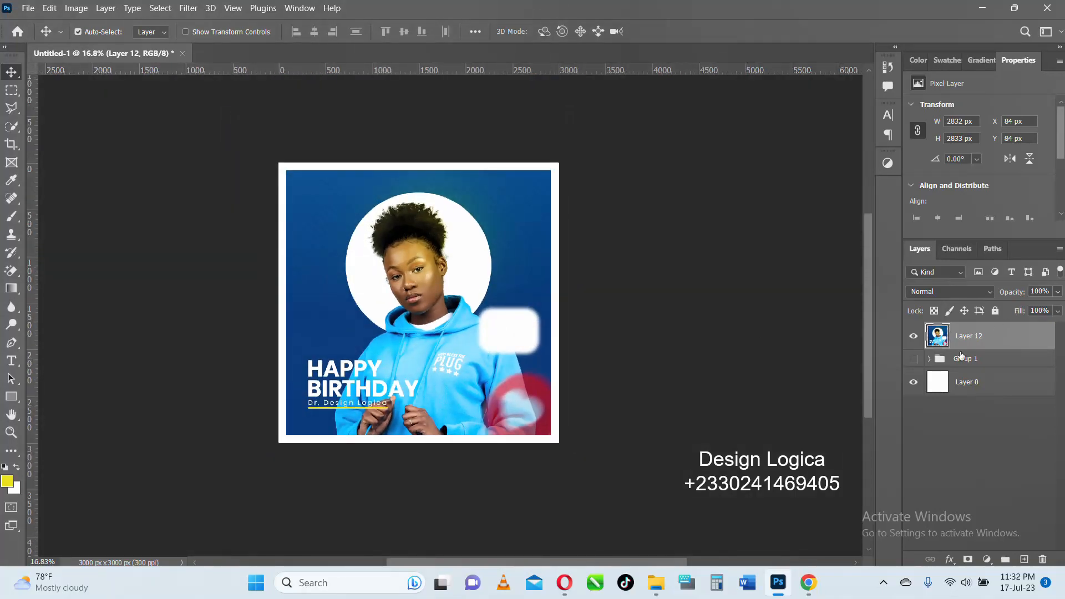
pyautogui.click(950, 560)
pyautogui.click(981, 551)
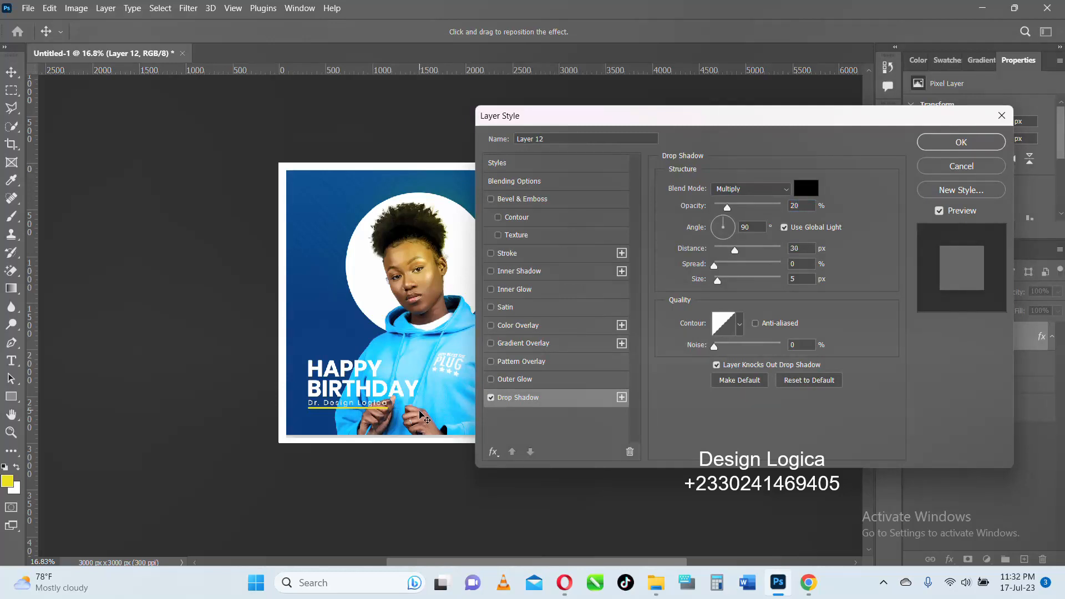
pyautogui.click(722, 221)
pyautogui.moveTo(727, 208); pyautogui.dragTo(732, 250)
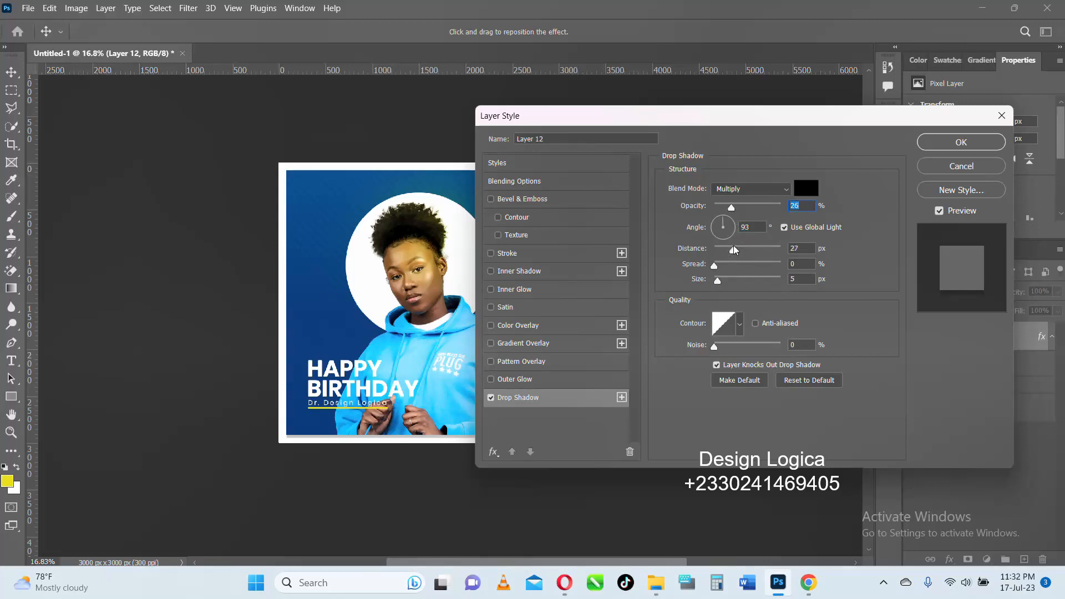
pyautogui.click(961, 142)
# - Look over the white-bordered birthday design and its drop shadow, and minimise the program window to the desktop
pyautogui.scroll(-2, 553, 219)
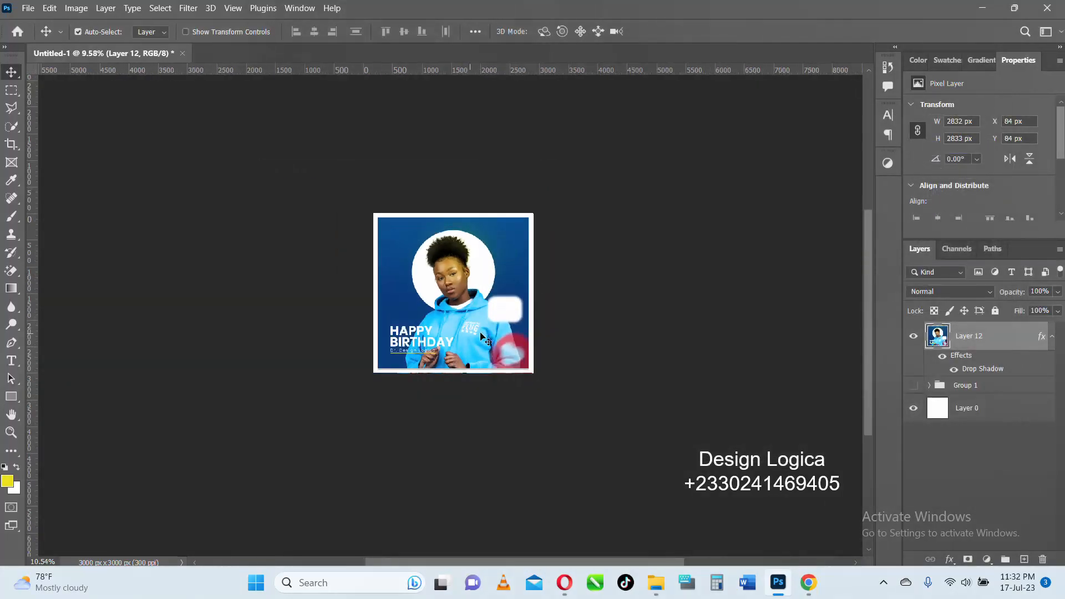
pyautogui.scroll(2, 553, 219)
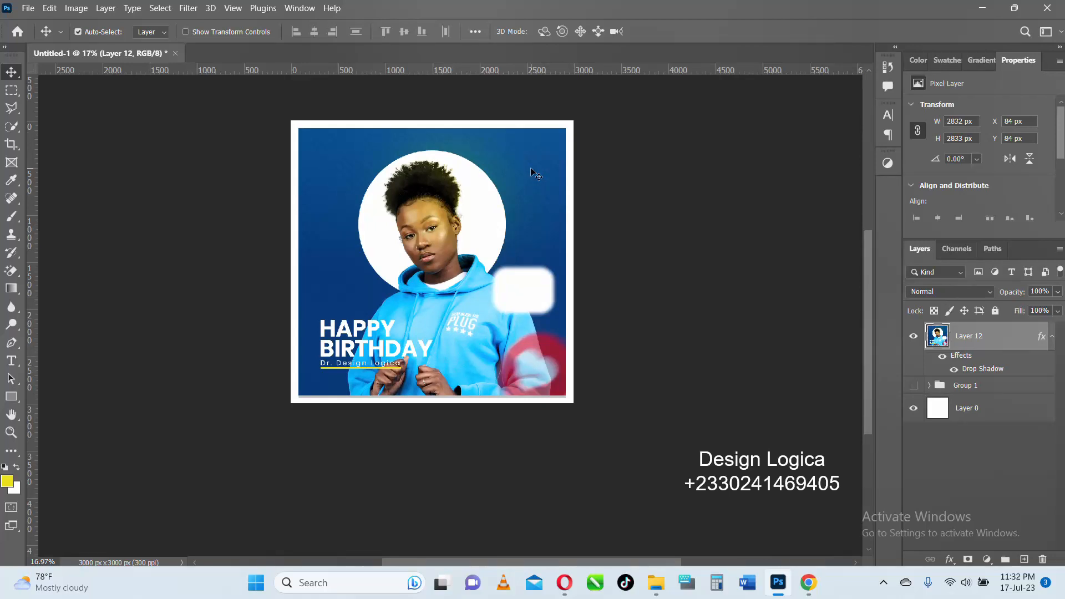
pyautogui.scroll(2, 532, 172)
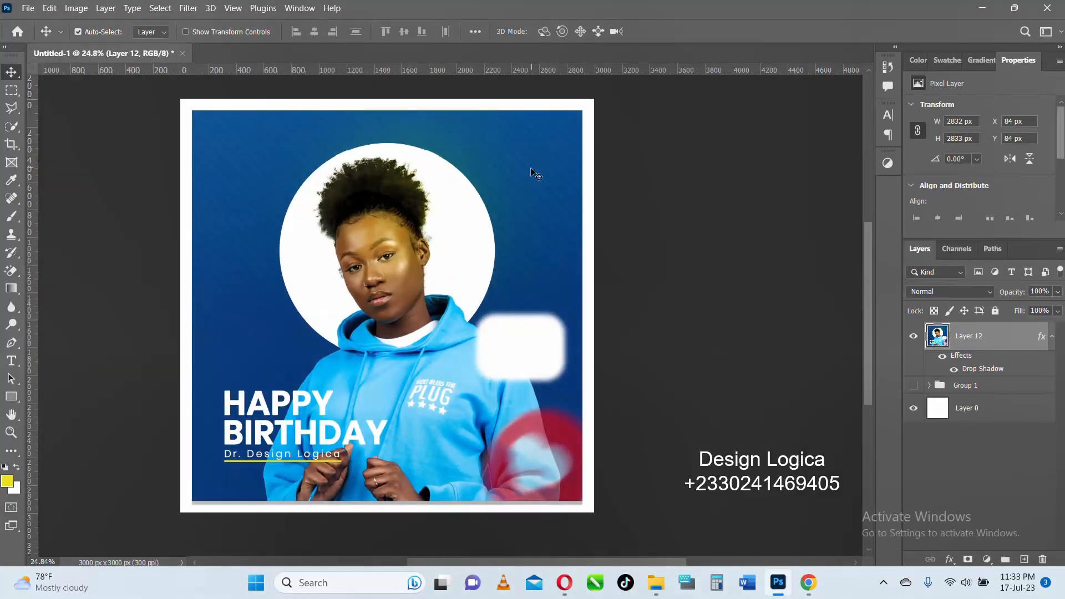
pyautogui.scroll(1, 532, 173)
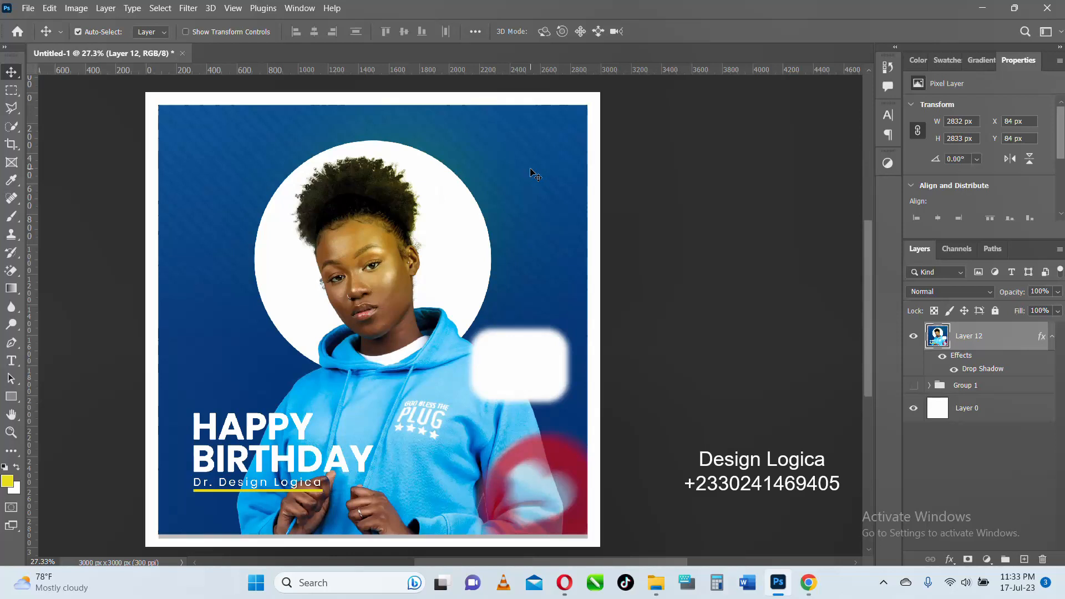
pyautogui.scroll(-1, 531, 172)
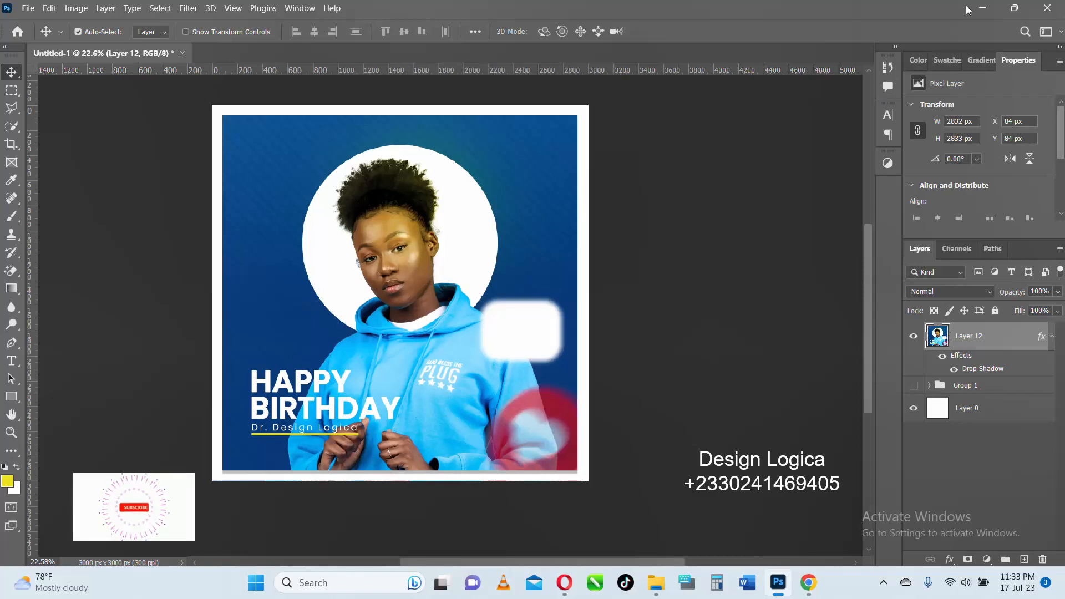
pyautogui.click(979, 8)
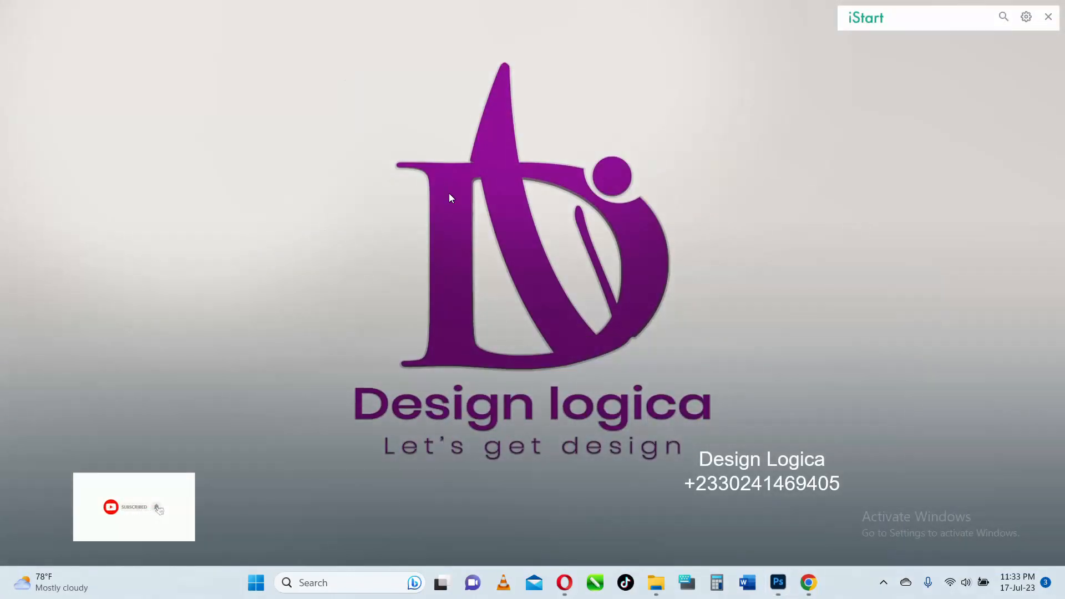